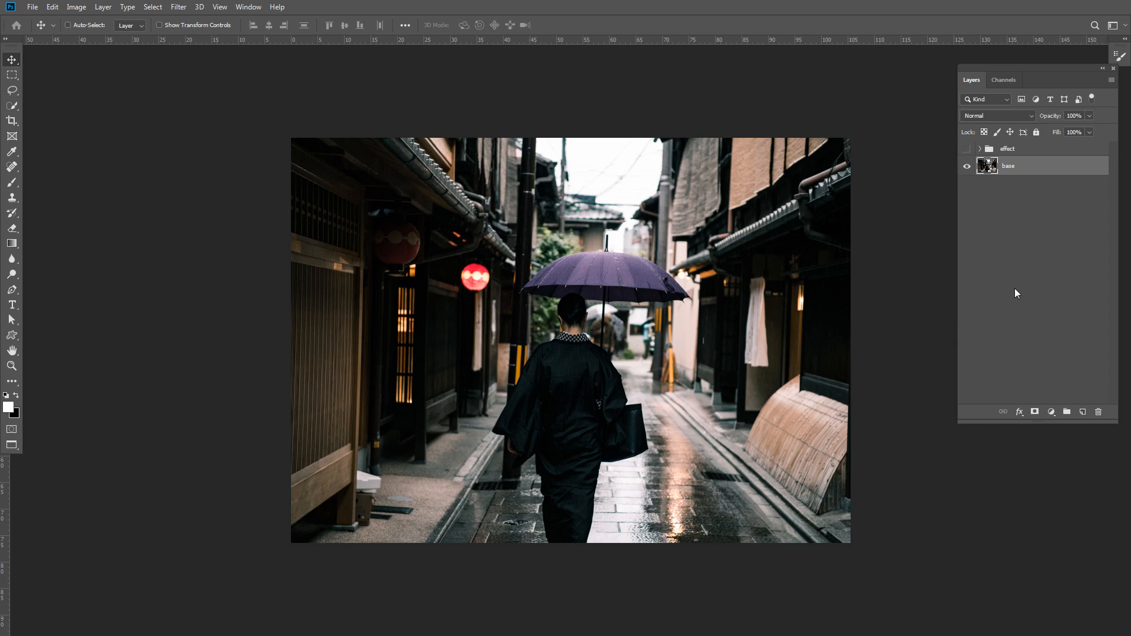
# Preview the effect group by toggling its visibility and delete the group
pyautogui.click(1015, 287)
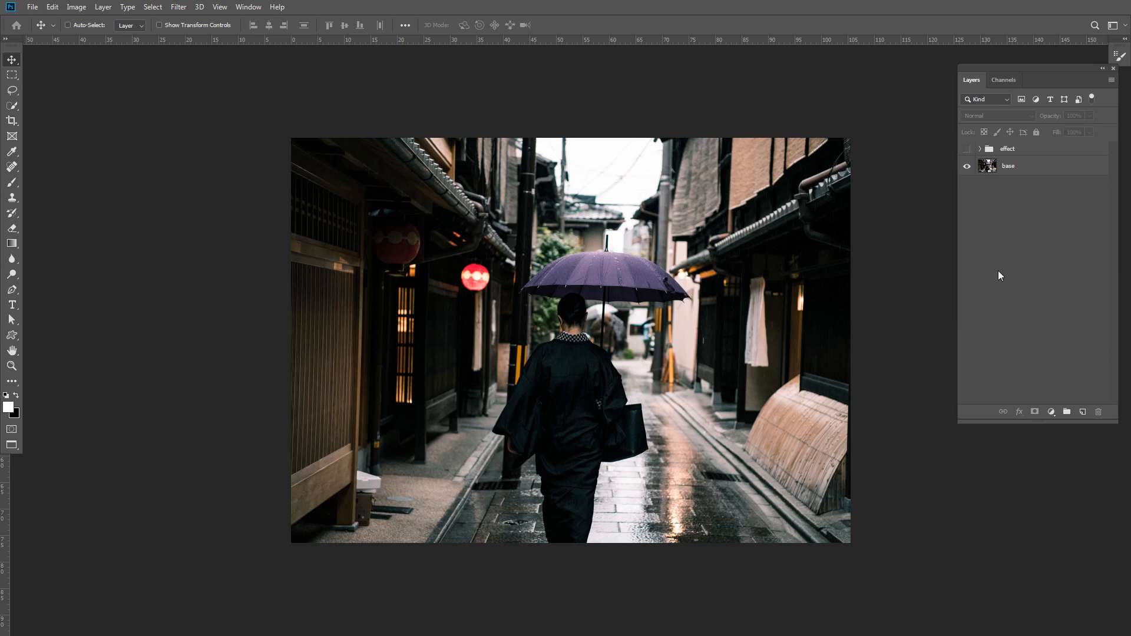
pyautogui.click(965, 149)
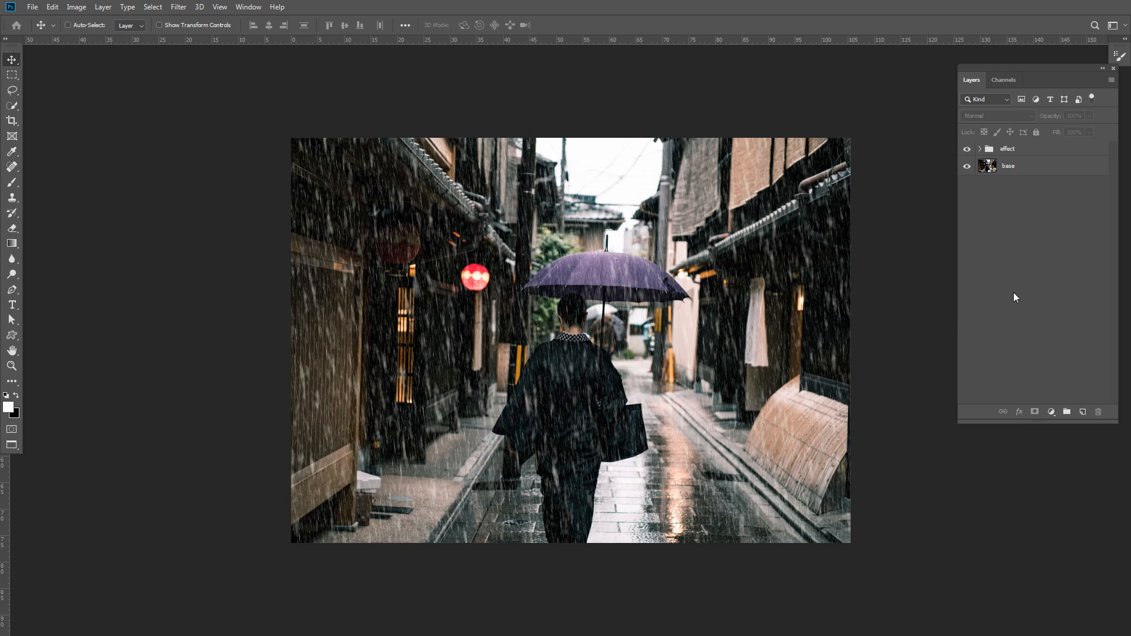
pyautogui.click(967, 151)
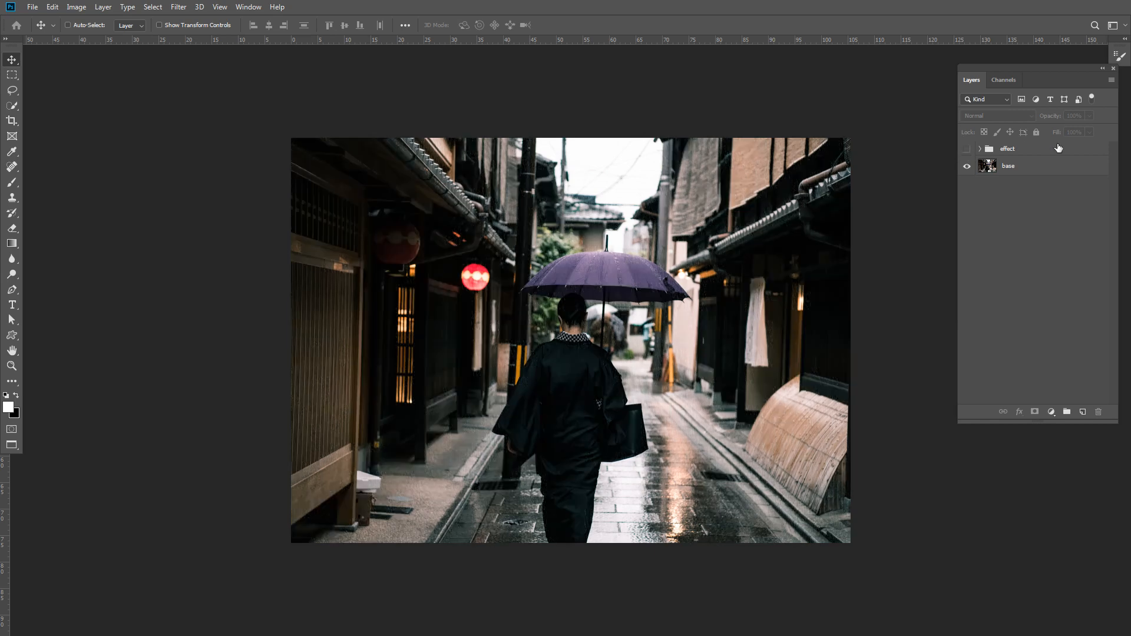
pyautogui.click(1059, 148)
pyautogui.press('Delete')
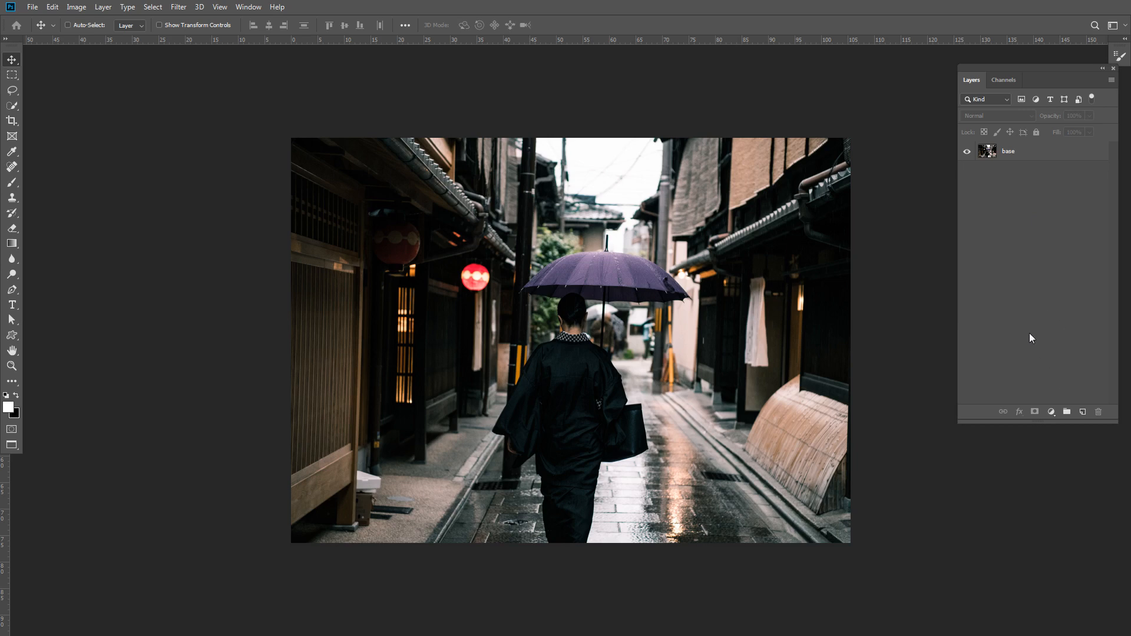
# Try applying Add Noise at 147.13% with uniform distribution directly to the base layer, and undo it
pyautogui.click(1043, 152)
pyautogui.click(1042, 252)
pyautogui.click(177, 8)
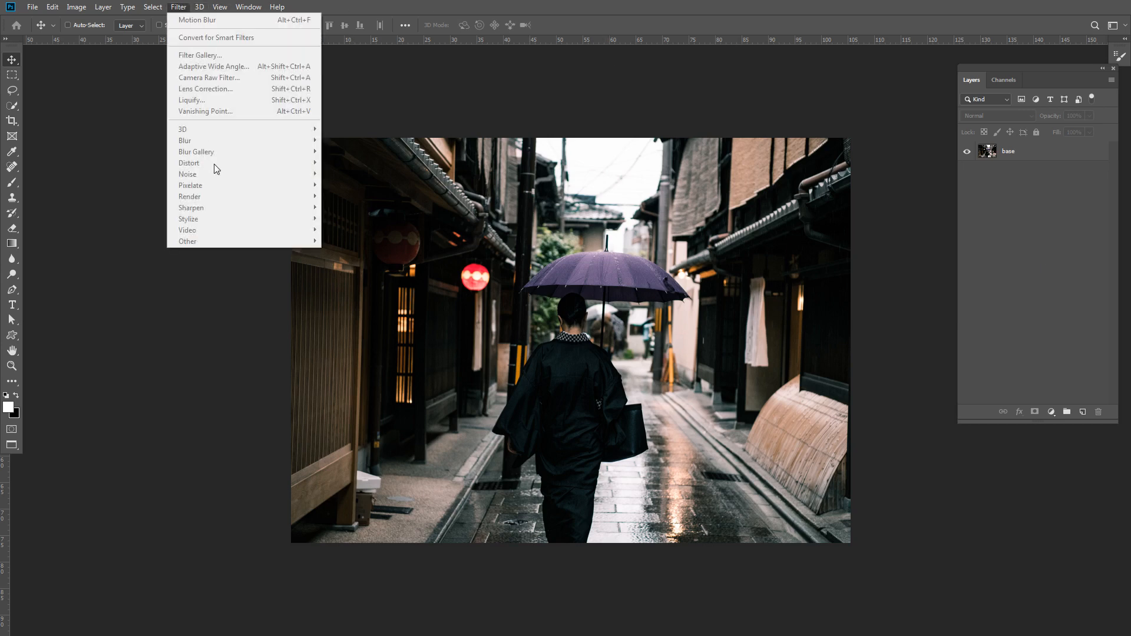
pyautogui.click(1004, 157)
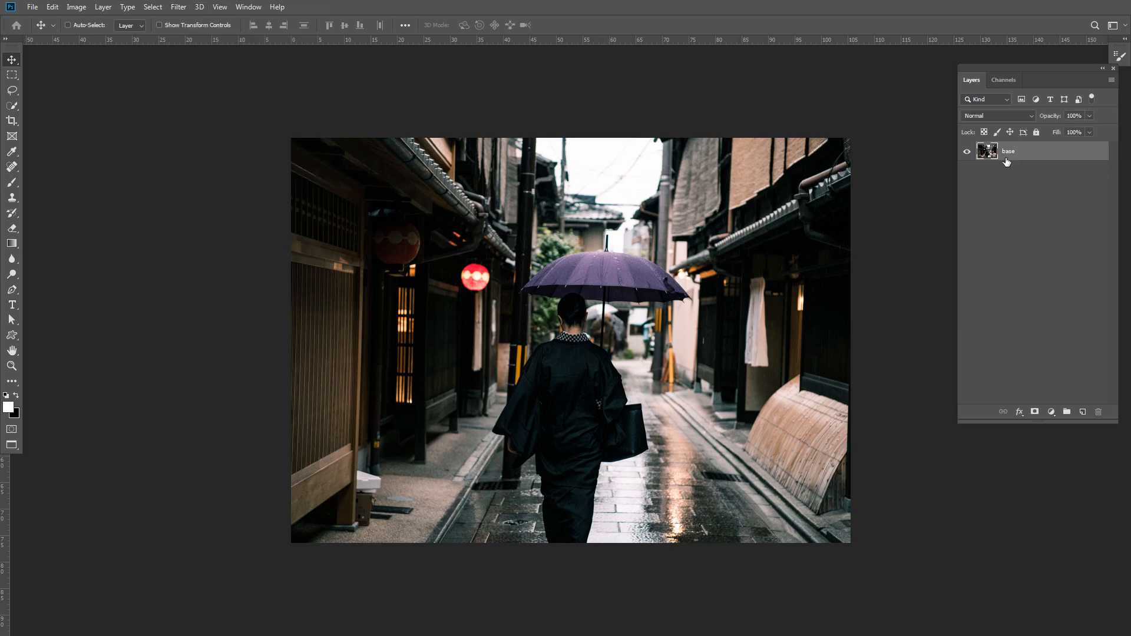
pyautogui.press('h')
pyautogui.click(183, 7)
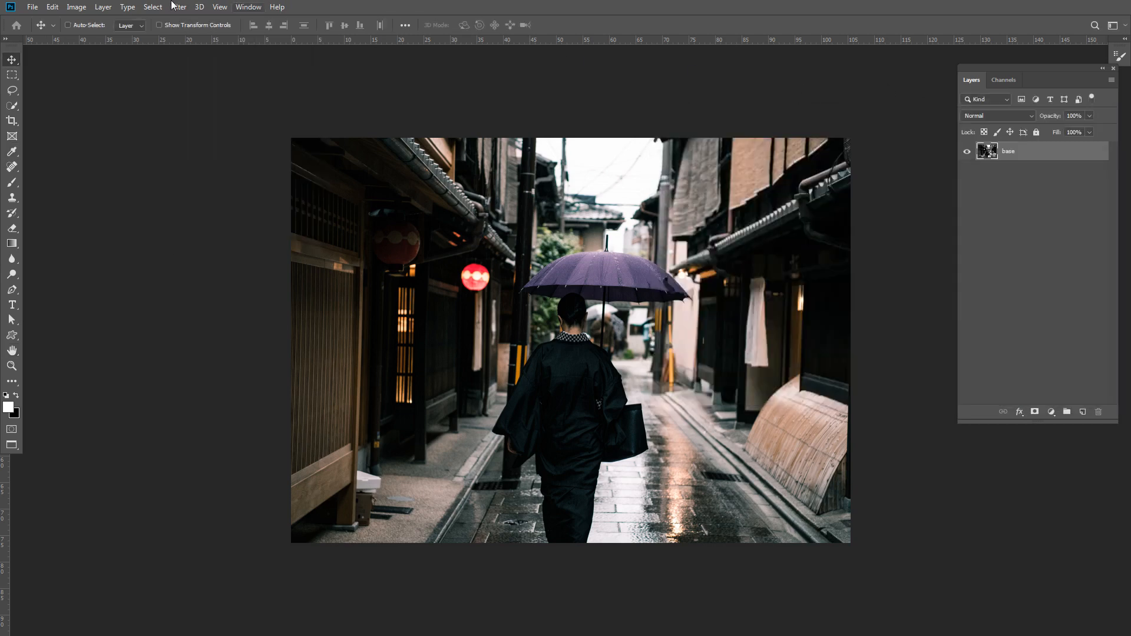
pyautogui.click(174, 6)
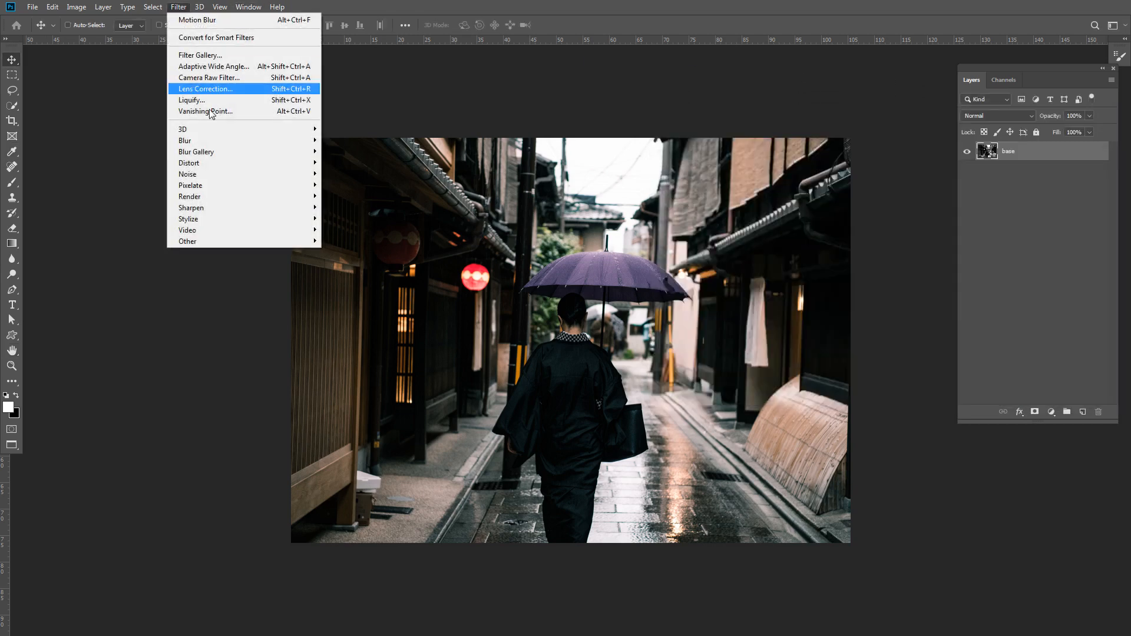
pyautogui.moveTo(209, 172)
pyautogui.click(333, 173)
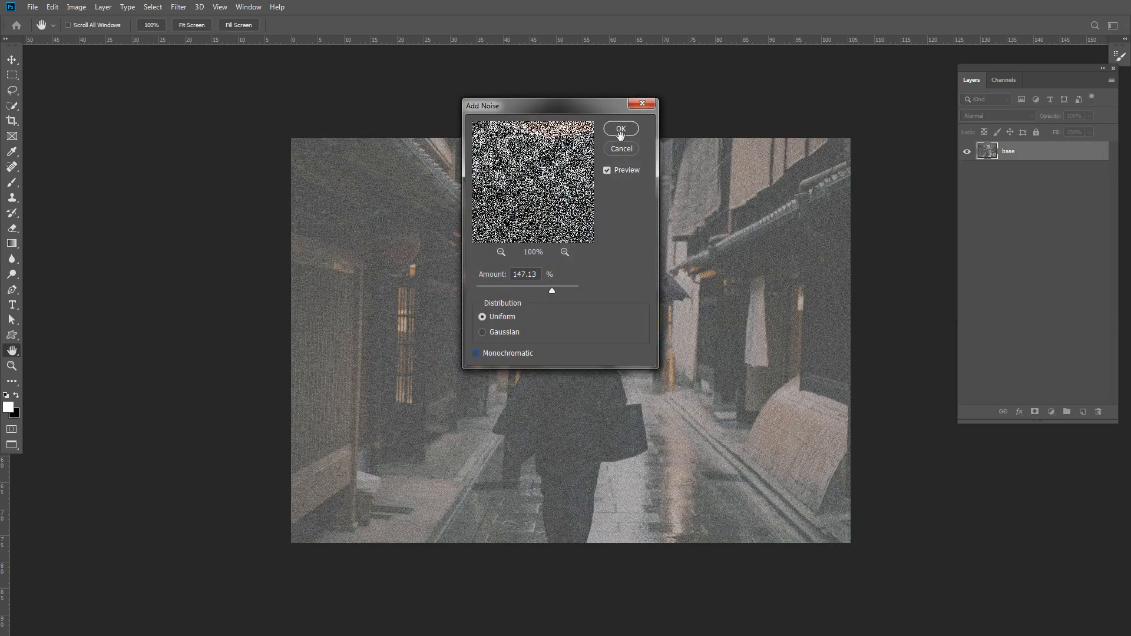
pyautogui.hotkey('alt', 'm')
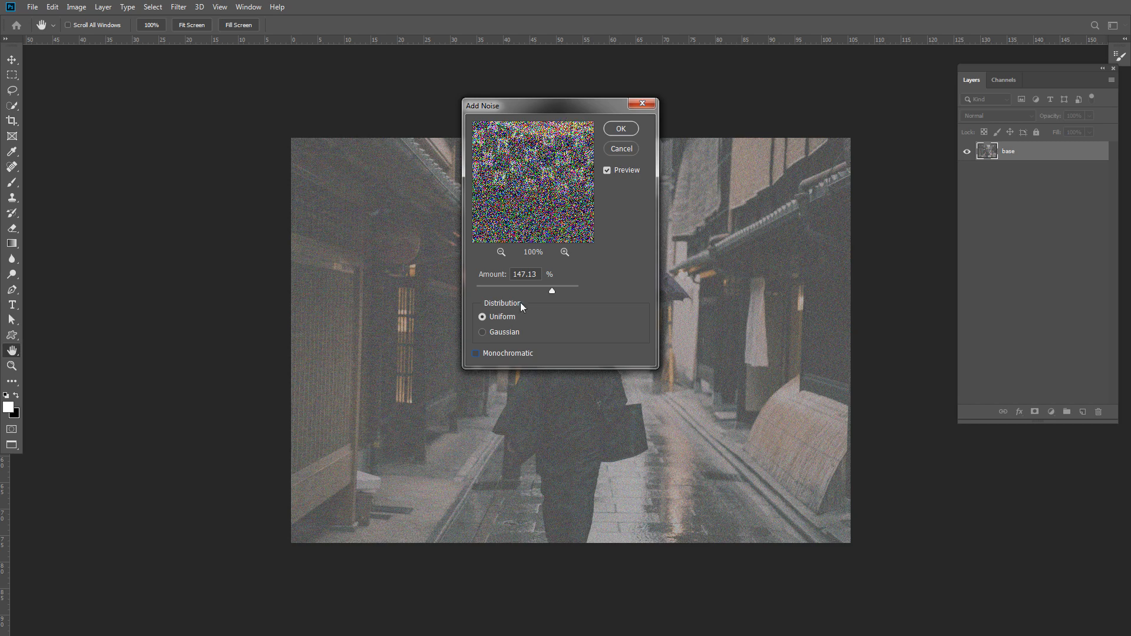
pyautogui.click(624, 129)
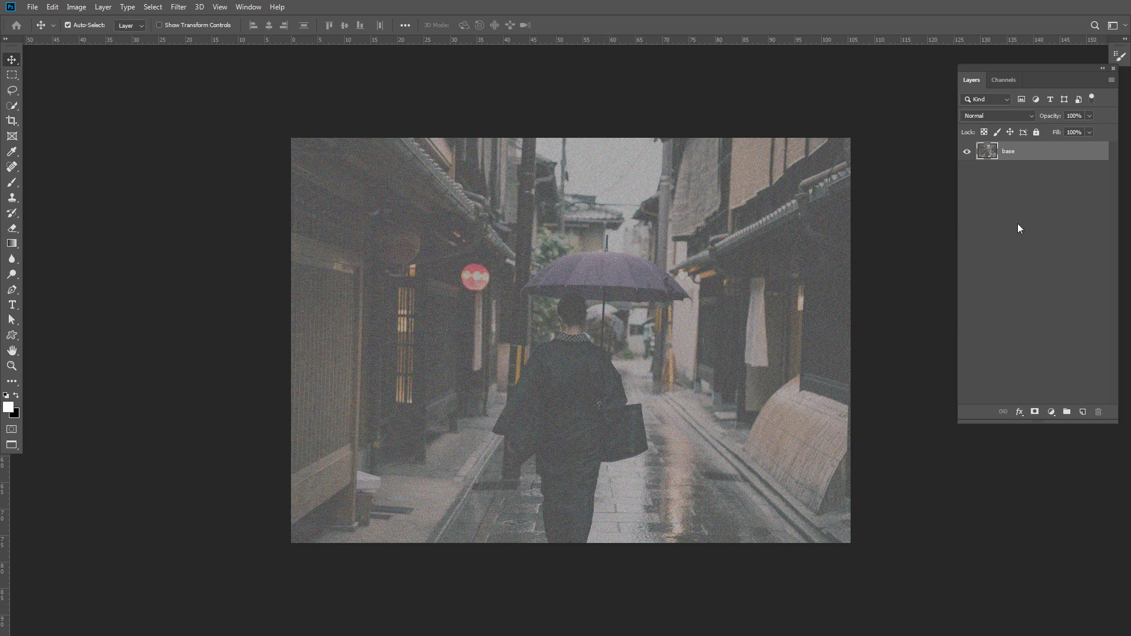
pyautogui.hotkey('ctrl', 'z')
# Create a new layer above the base photo and name it rain
pyautogui.click(1032, 247)
pyautogui.click(1087, 412)
pyautogui.doubleClick(1012, 151)
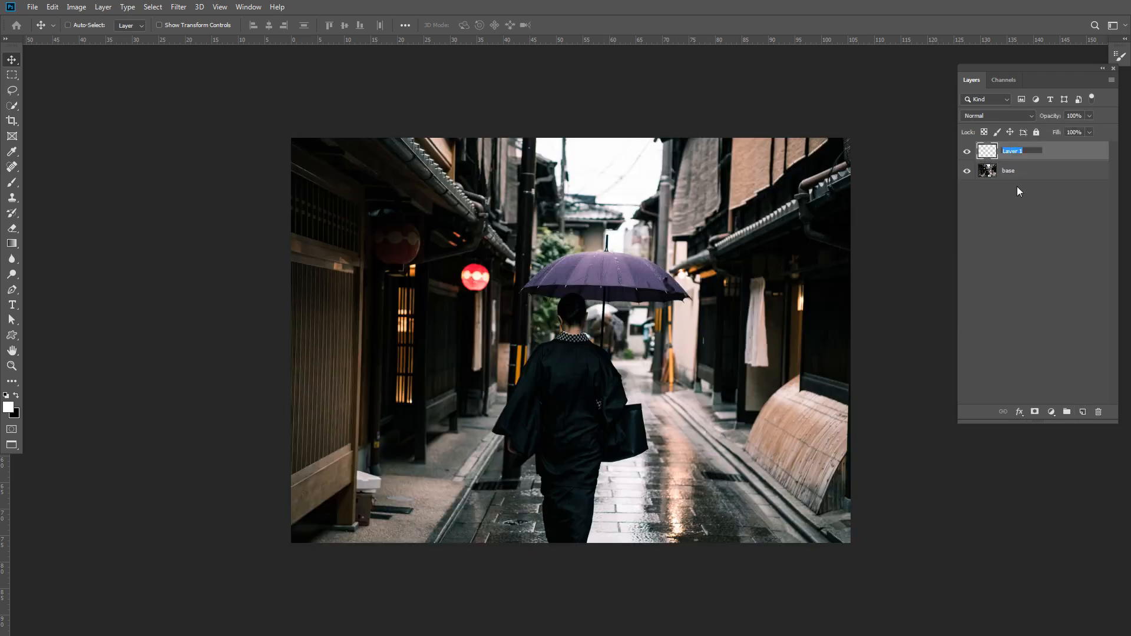
pyautogui.write('rain')
pyautogui.press('Return')
pyautogui.click(1019, 217)
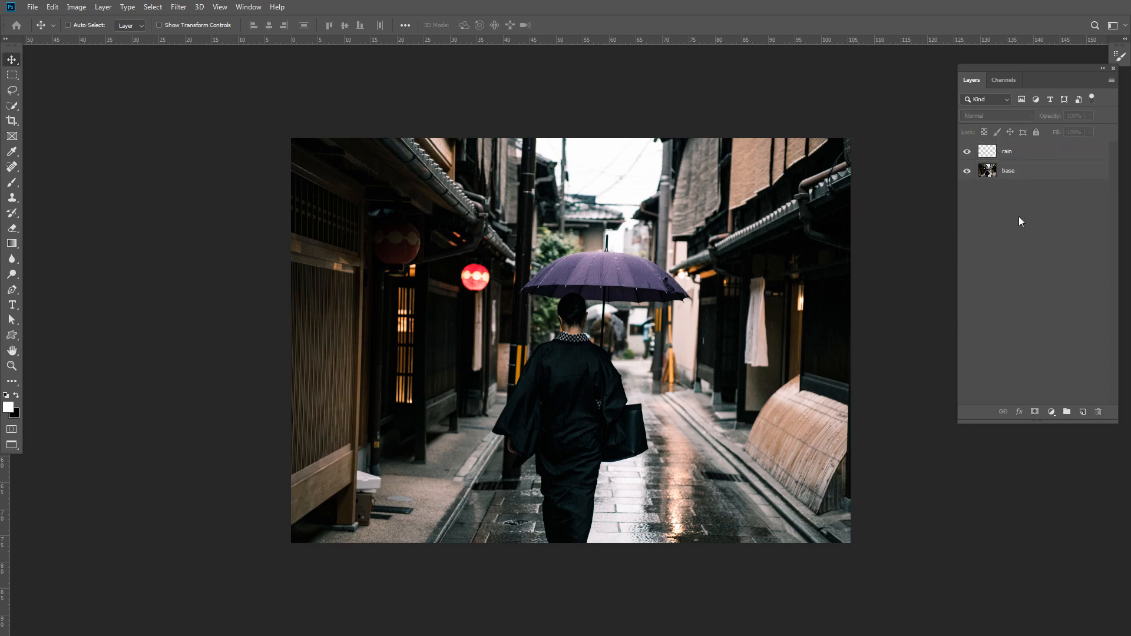
# Try out red tones for the background and foreground colours in the Color Picker
pyautogui.click(17, 414)
pyautogui.click(352, 447)
pyautogui.click(503, 401)
pyautogui.click(8, 405)
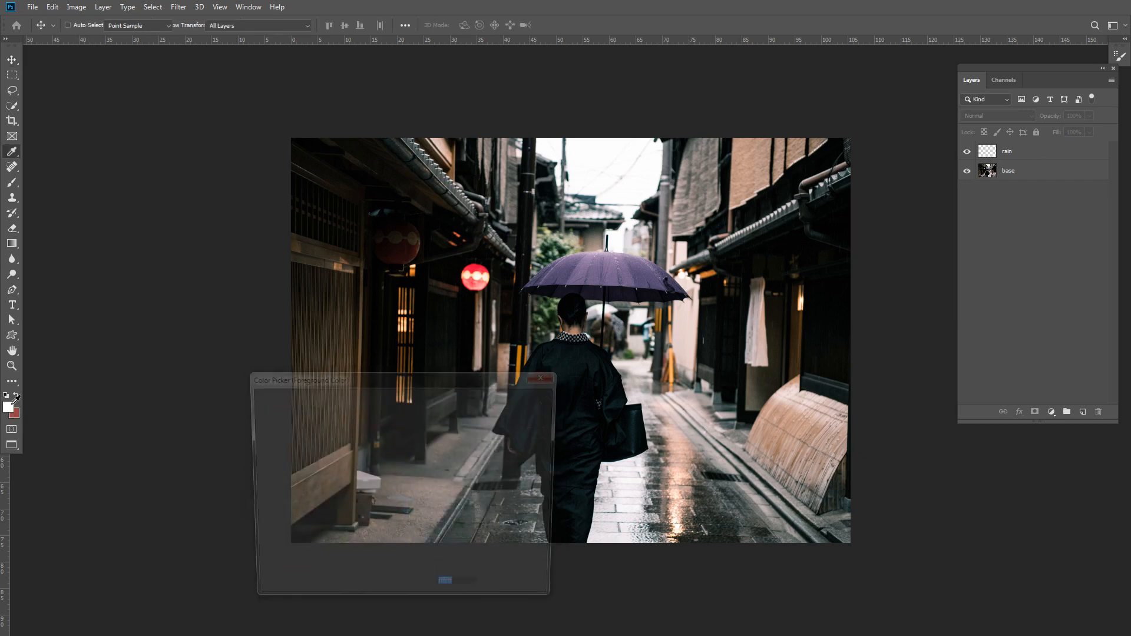
pyautogui.click(394, 412)
pyautogui.click(519, 400)
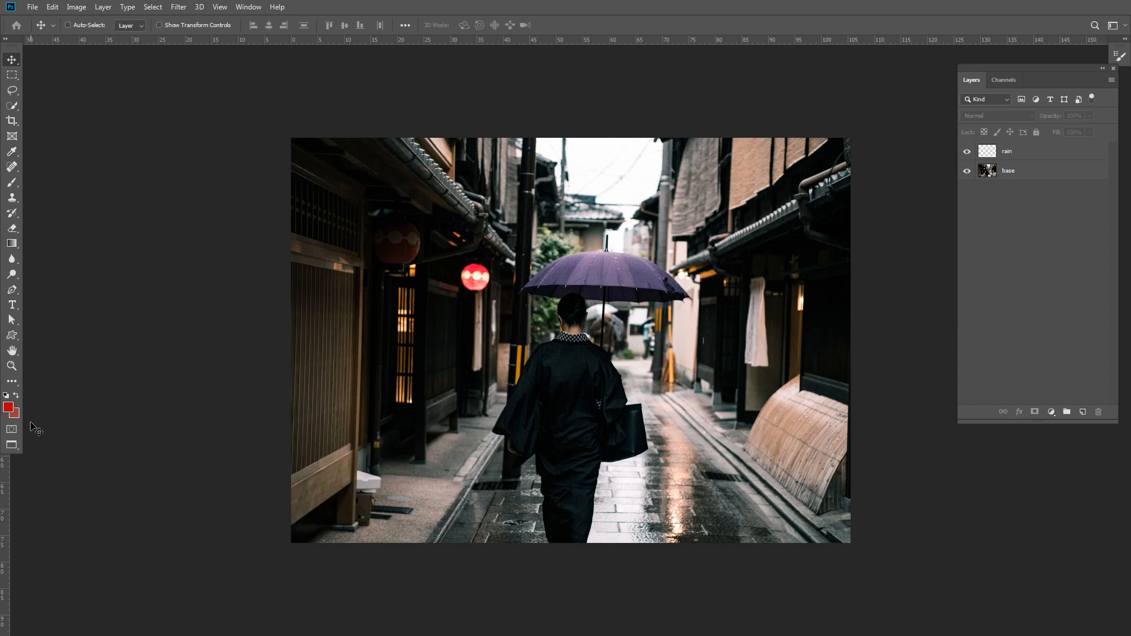
# Reset the foreground and background colours to default black and white and fill the rain layer with black
pyautogui.press('d')
pyautogui.click(1018, 150)
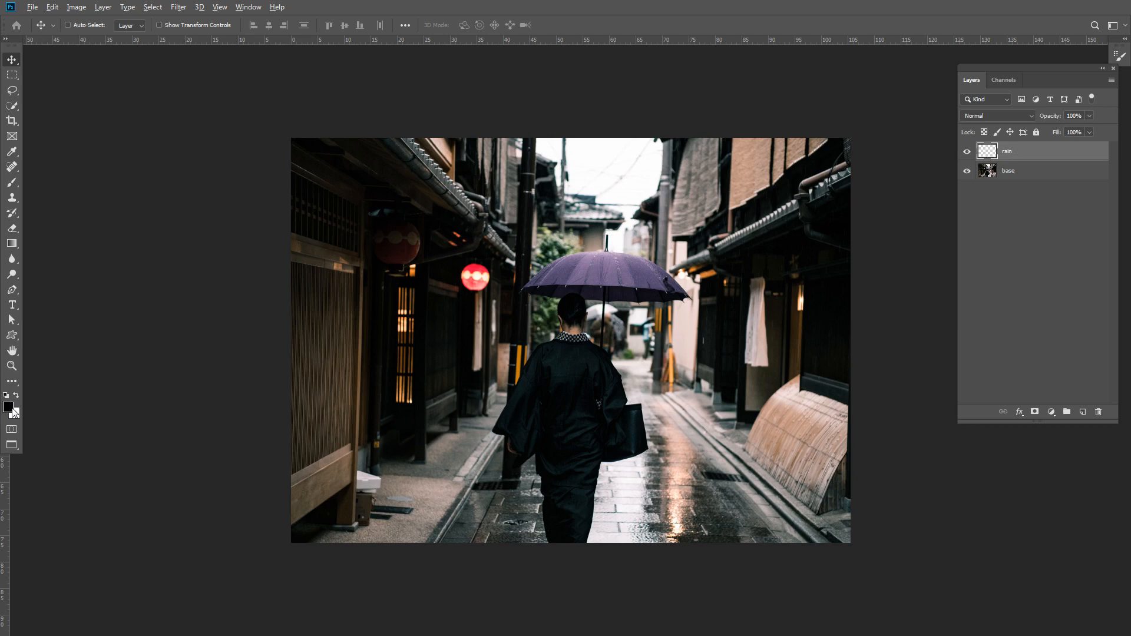
pyautogui.hotkey('alt', 'BackSpace')
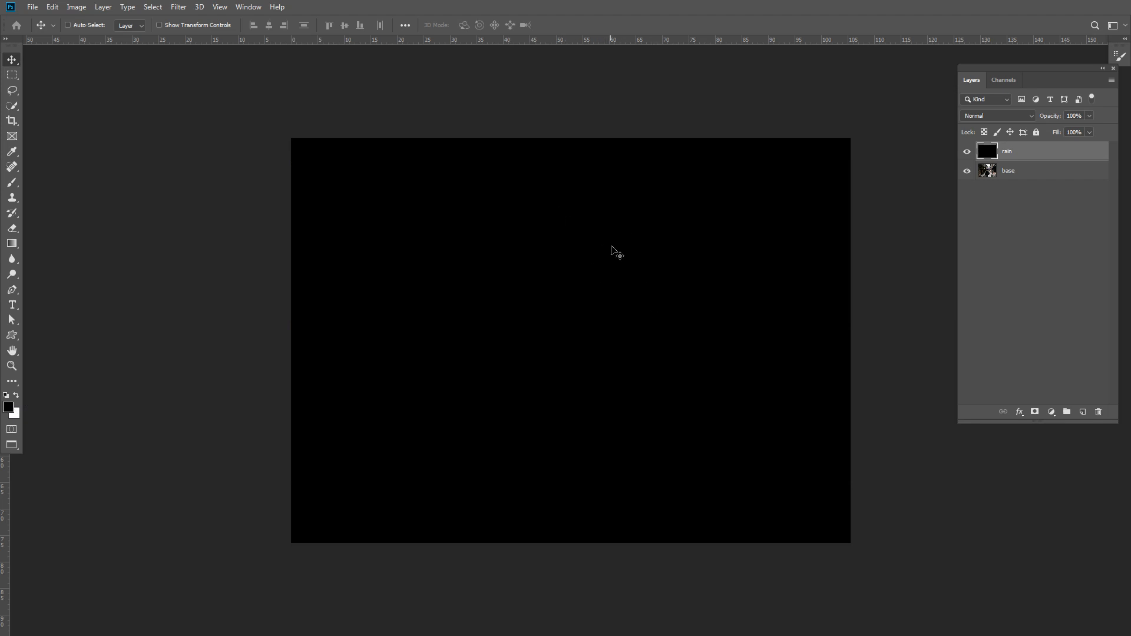
# Apply Add Noise to the rain layer at about 147% with uniform distribution and the monochromatic option
pyautogui.click(179, 6)
pyautogui.moveTo(235, 174)
pyautogui.click(345, 175)
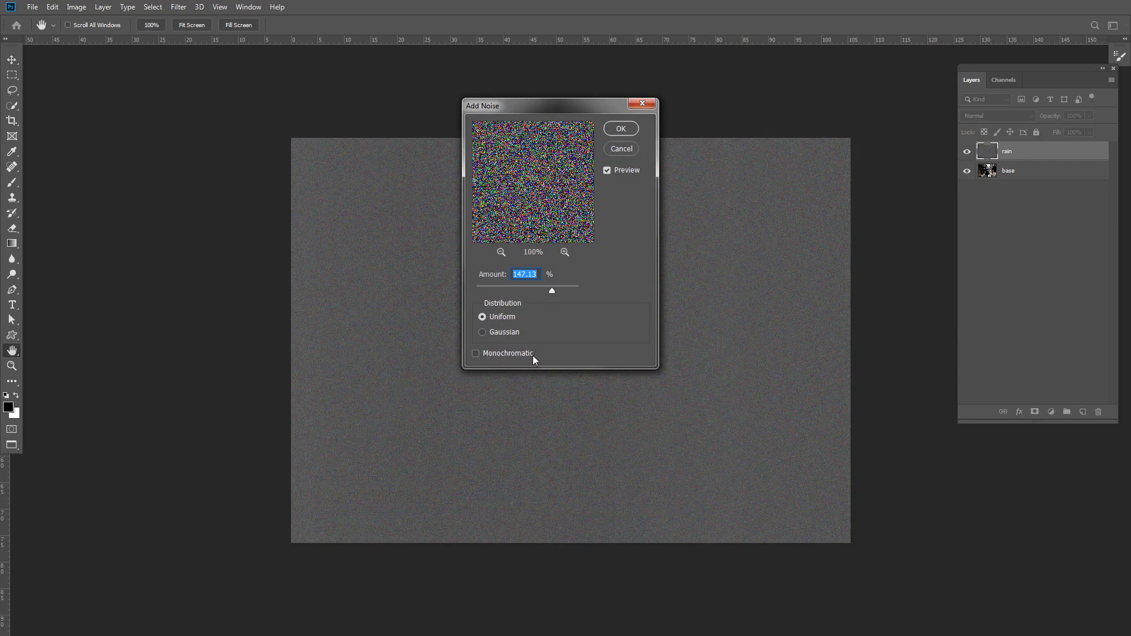
pyautogui.click(476, 353)
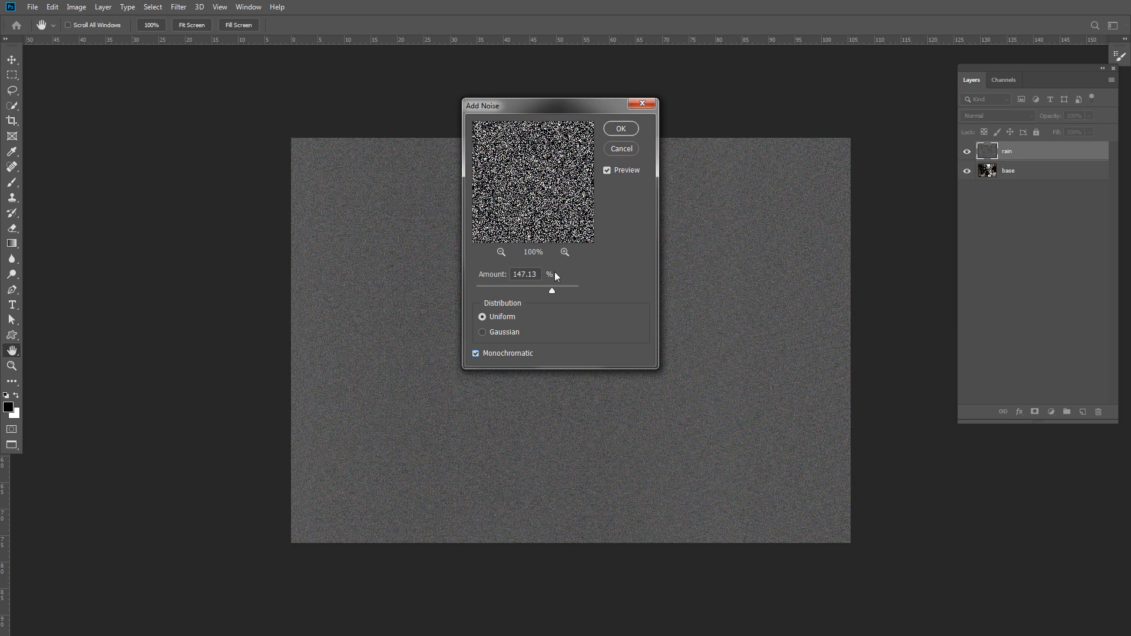
pyautogui.moveTo(549, 285); pyautogui.dragTo(553, 291)
pyautogui.click(530, 276)
pyautogui.click(526, 276)
pyautogui.click(619, 129)
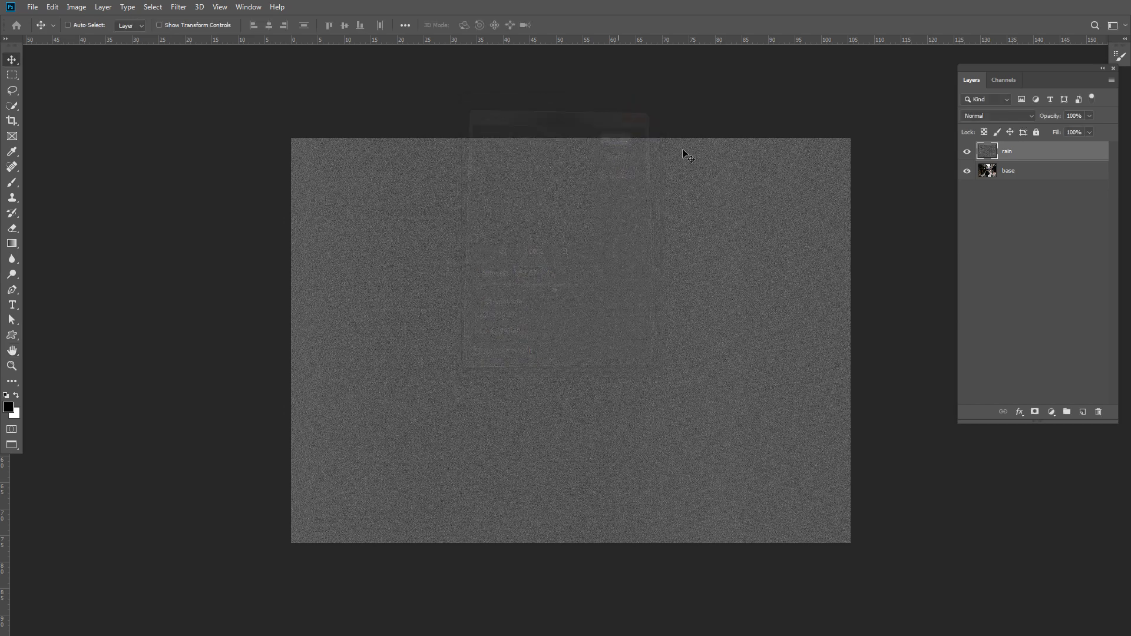
# Copy a rectangular patch of the rain layer's noise to a new layer and hide the original rain layer
pyautogui.click(1060, 265)
pyautogui.click(1009, 157)
pyautogui.press('m')
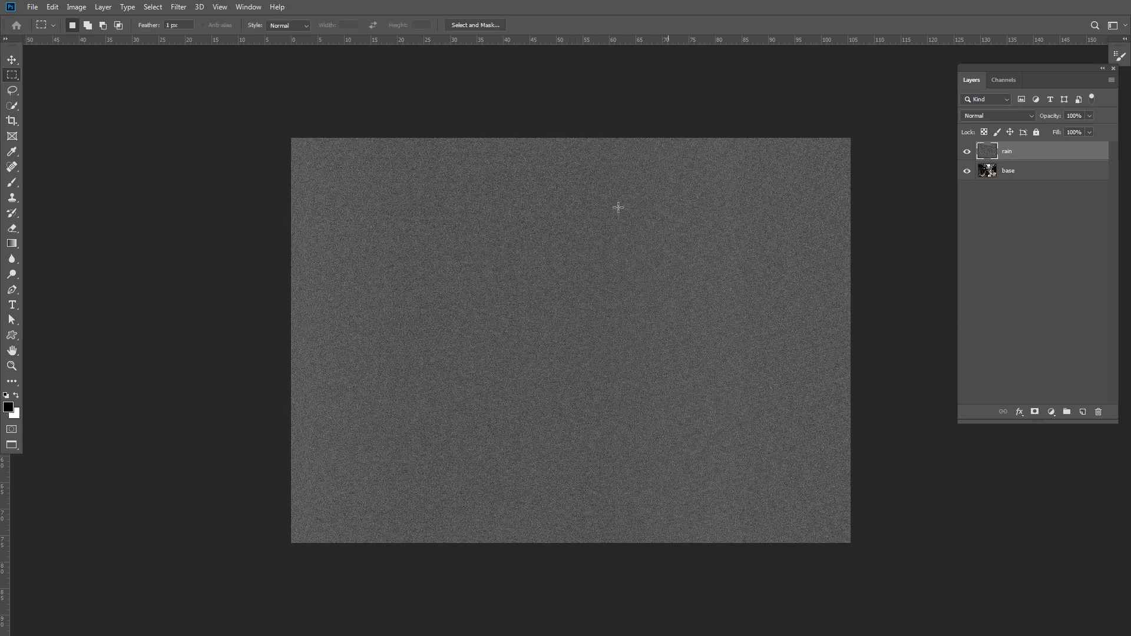
pyautogui.moveTo(458, 248); pyautogui.dragTo(623, 322)
pyautogui.hotkey('ctrl', 'j')
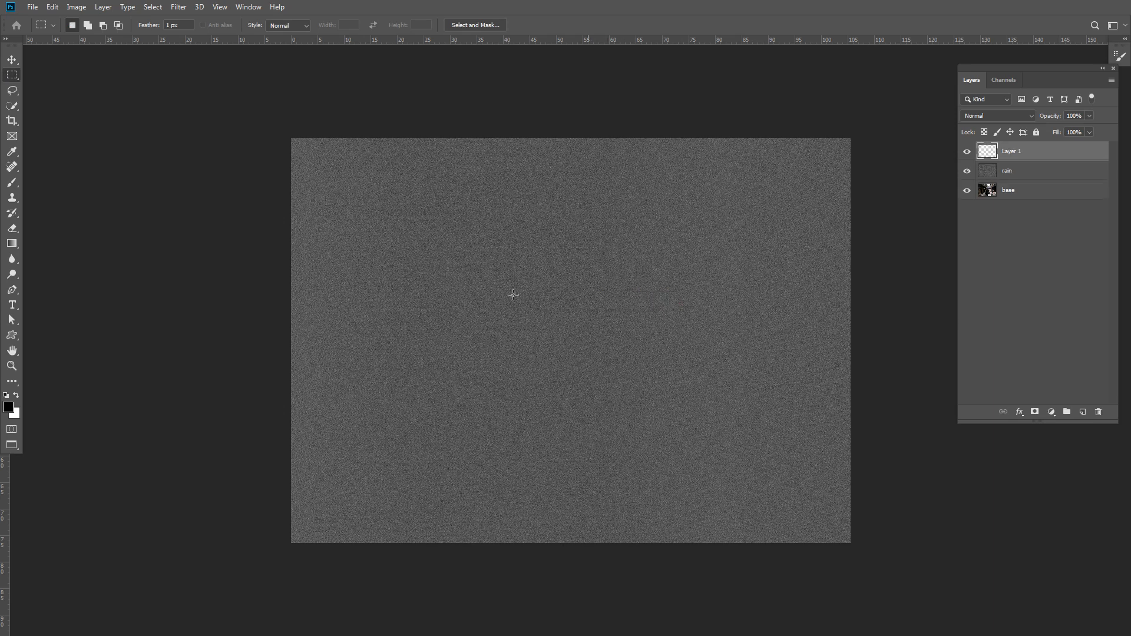
pyautogui.click(967, 171)
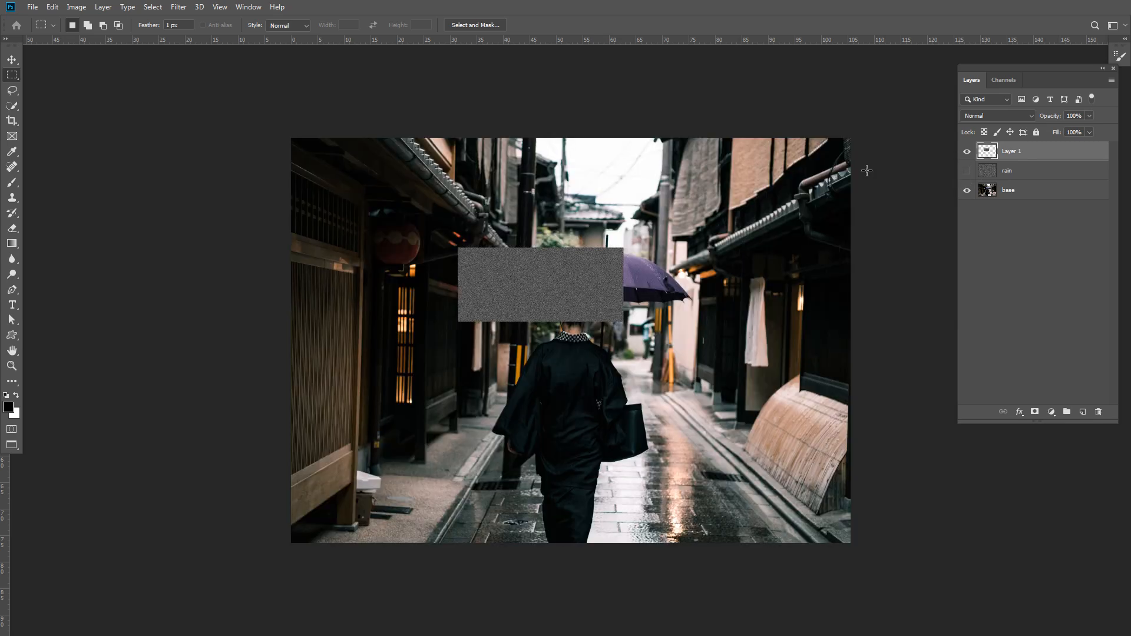
pyautogui.press('v')
pyautogui.moveTo(510, 287); pyautogui.dragTo(545, 301)
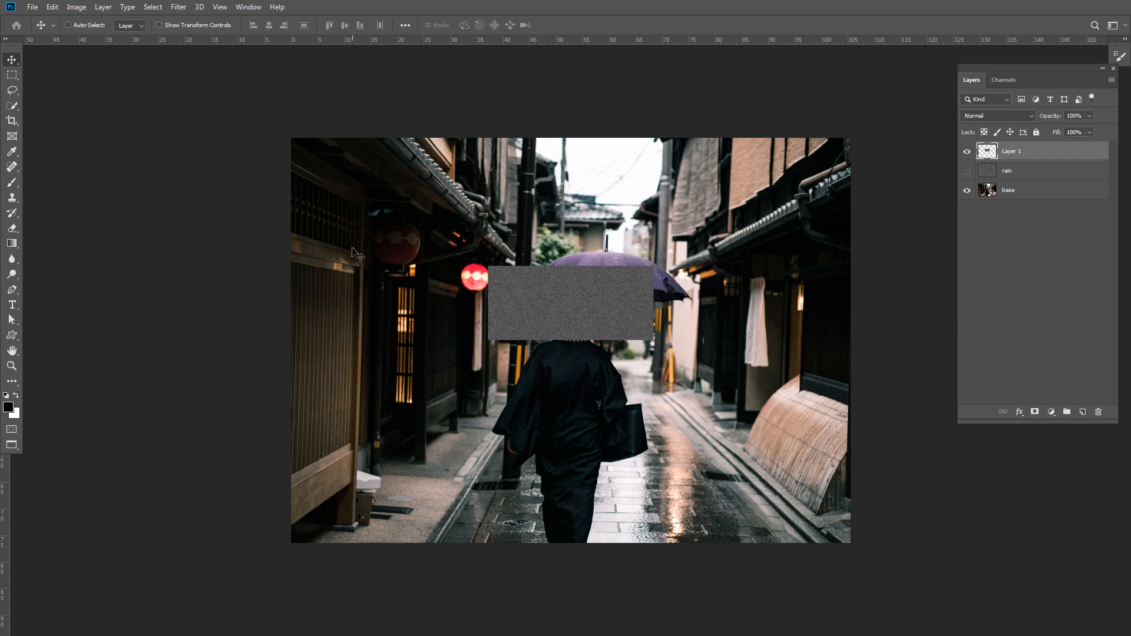
# Check the document's pixel dimensions in the Image Size settings
pyautogui.click(76, 7)
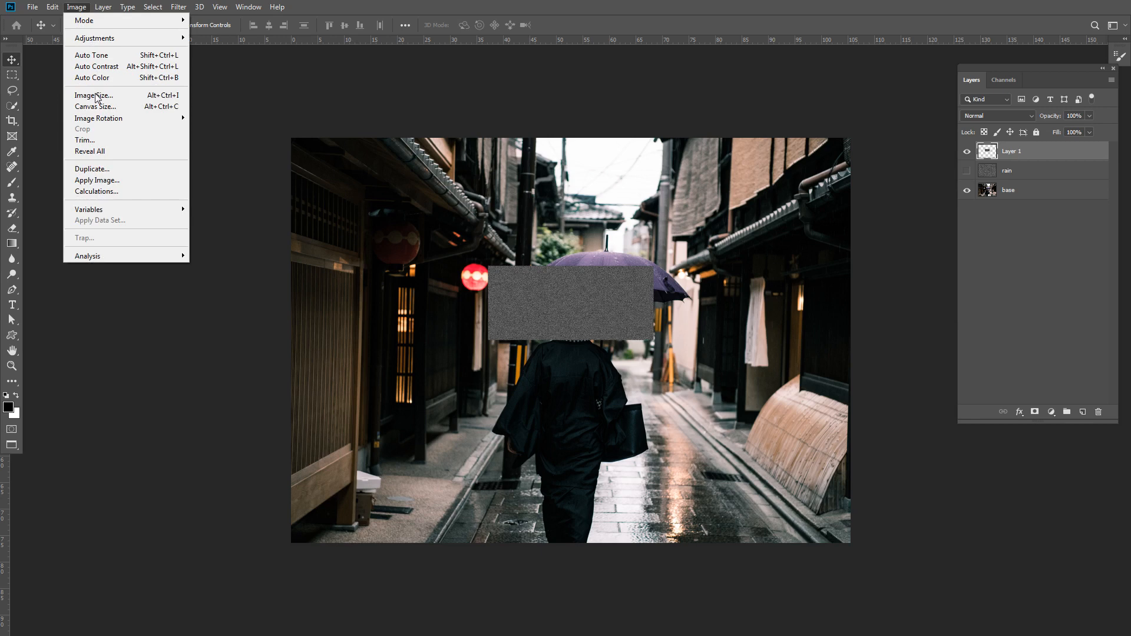
pyautogui.press('Escape')
pyautogui.hotkey('ctrl', 'alt', 'i')
pyautogui.click(608, 208)
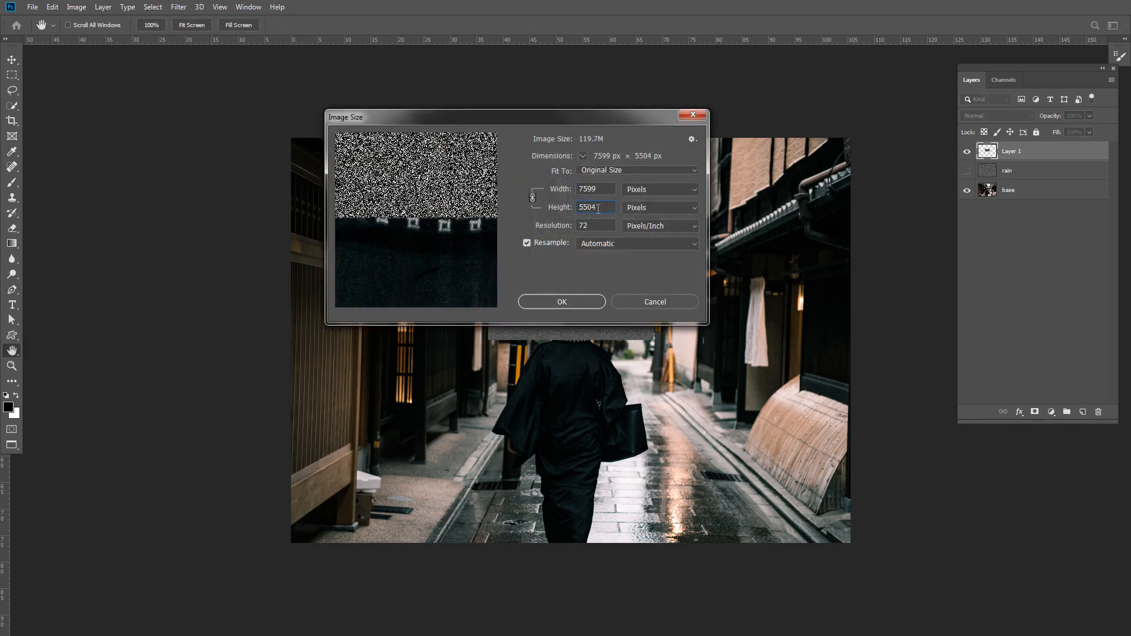
pyautogui.click(638, 299)
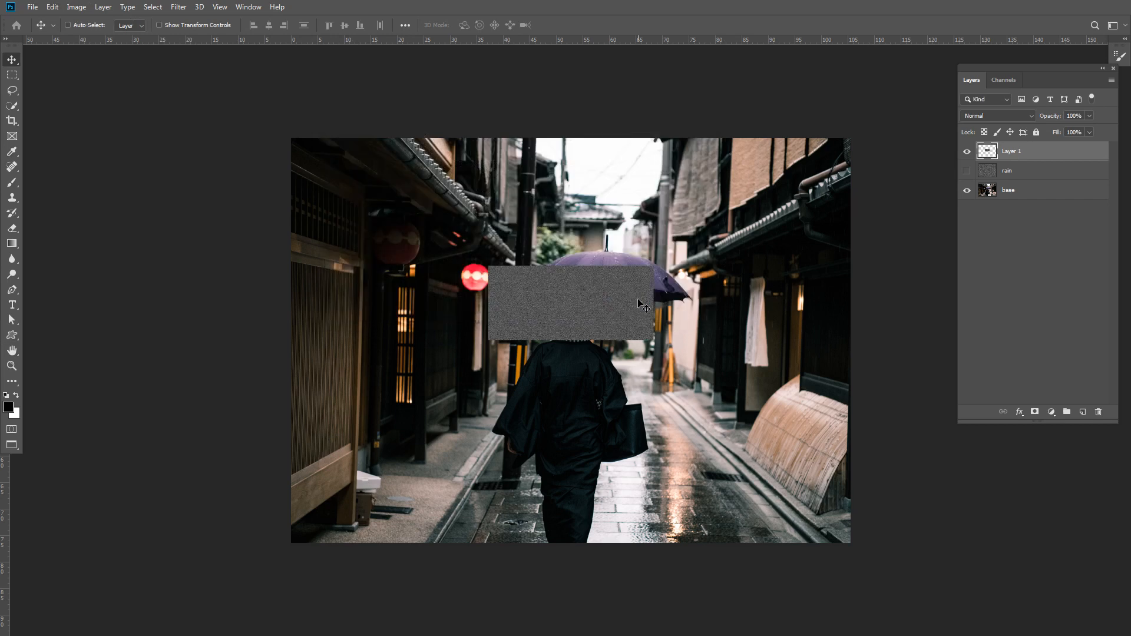
# Move the noise patch to the canvas's upper-left corner and enlarge it with Free Transform to cover the whole image
pyautogui.press('ctrl')
pyautogui.moveTo(618, 305); pyautogui.dragTo(418, 179)
pyautogui.press('ctrl')
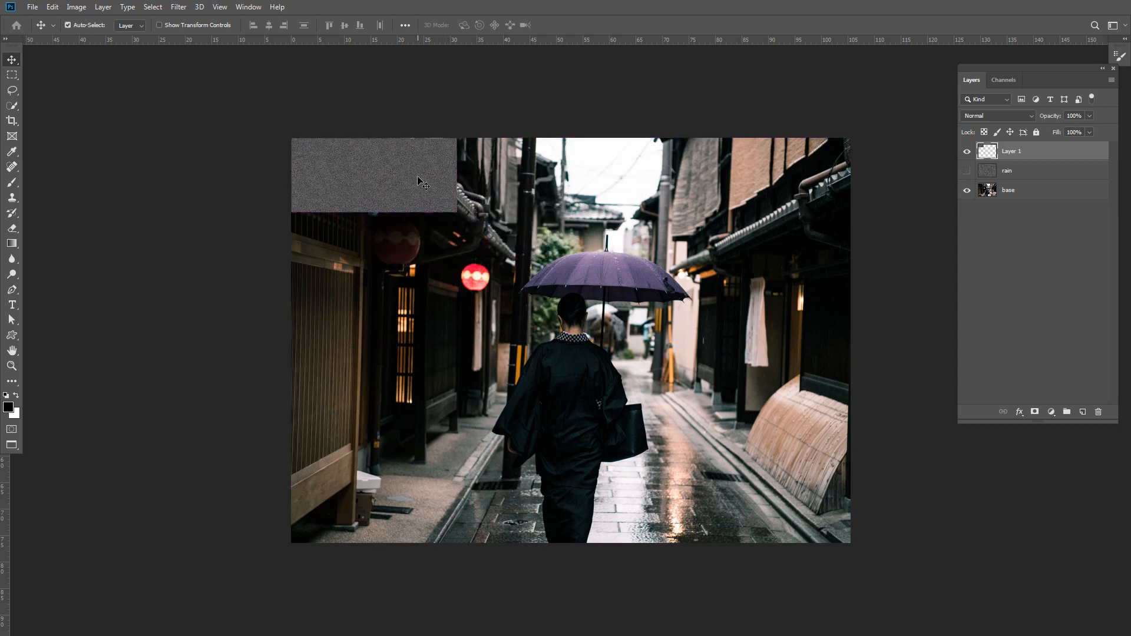
pyautogui.hotkey('ctrl', 't')
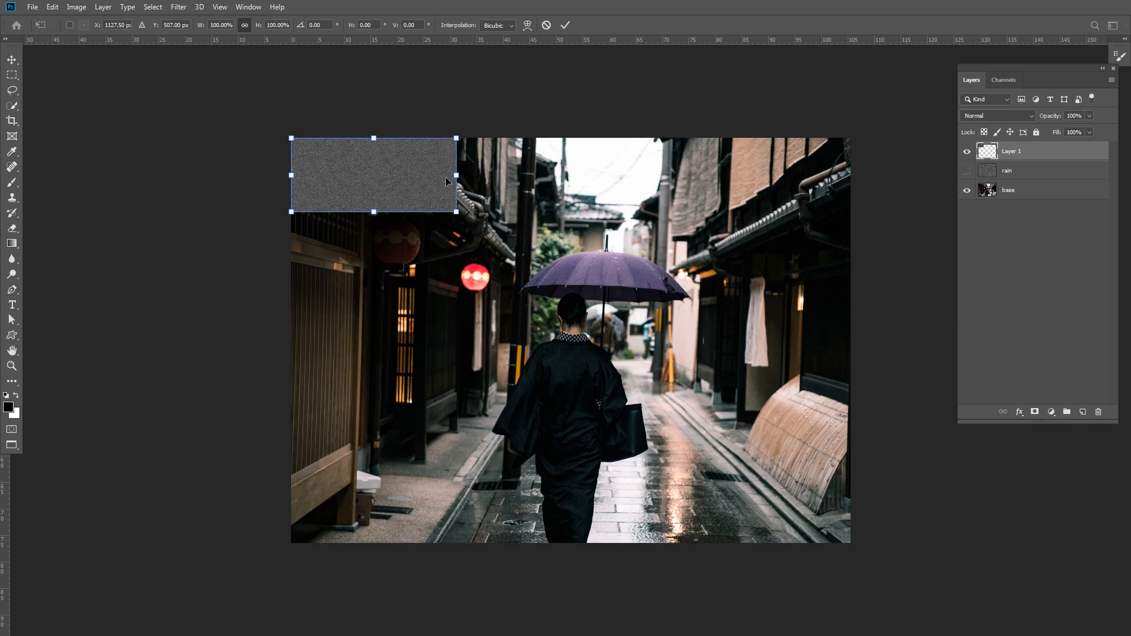
pyautogui.moveTo(456, 213); pyautogui.dragTo(851, 479)
pyautogui.moveTo(660, 319); pyautogui.dragTo(656, 305)
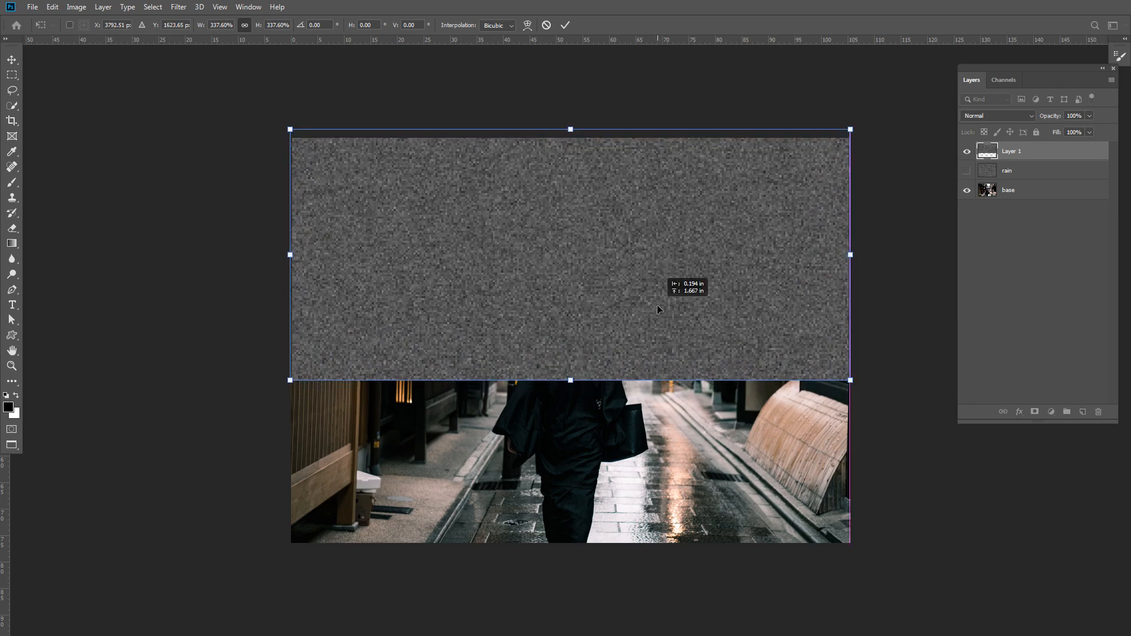
pyautogui.moveTo(570, 380); pyautogui.dragTo(571, 565)
pyautogui.press('Return')
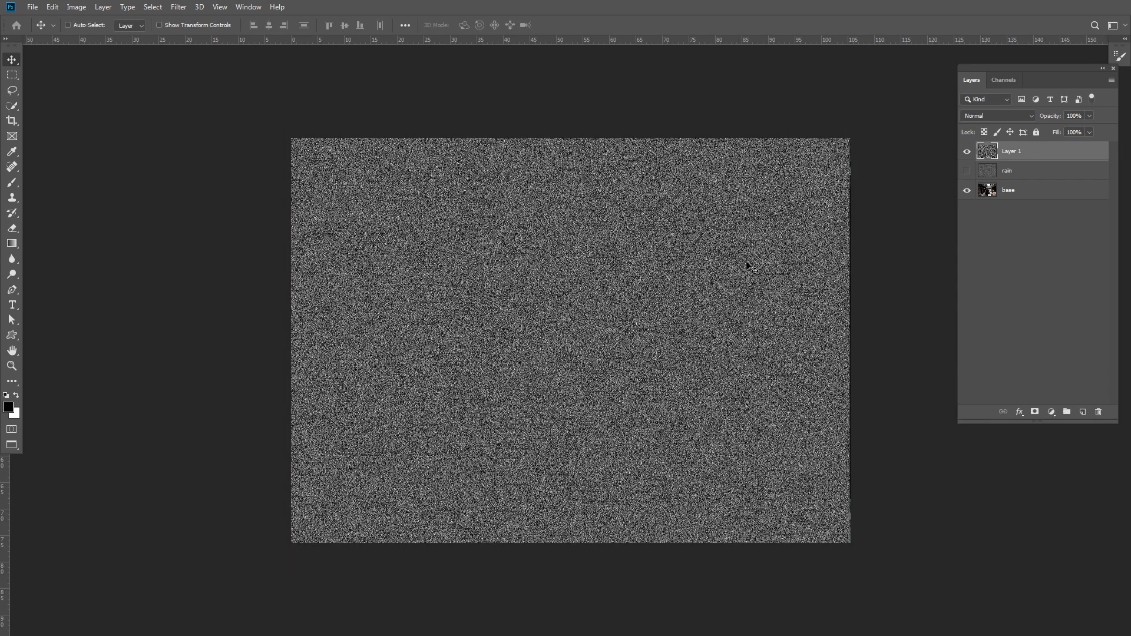
# Compare blend modes for the enlarged noise layer and set it to Screen
pyautogui.click(1014, 226)
pyautogui.click(1020, 161)
pyautogui.click(1022, 117)
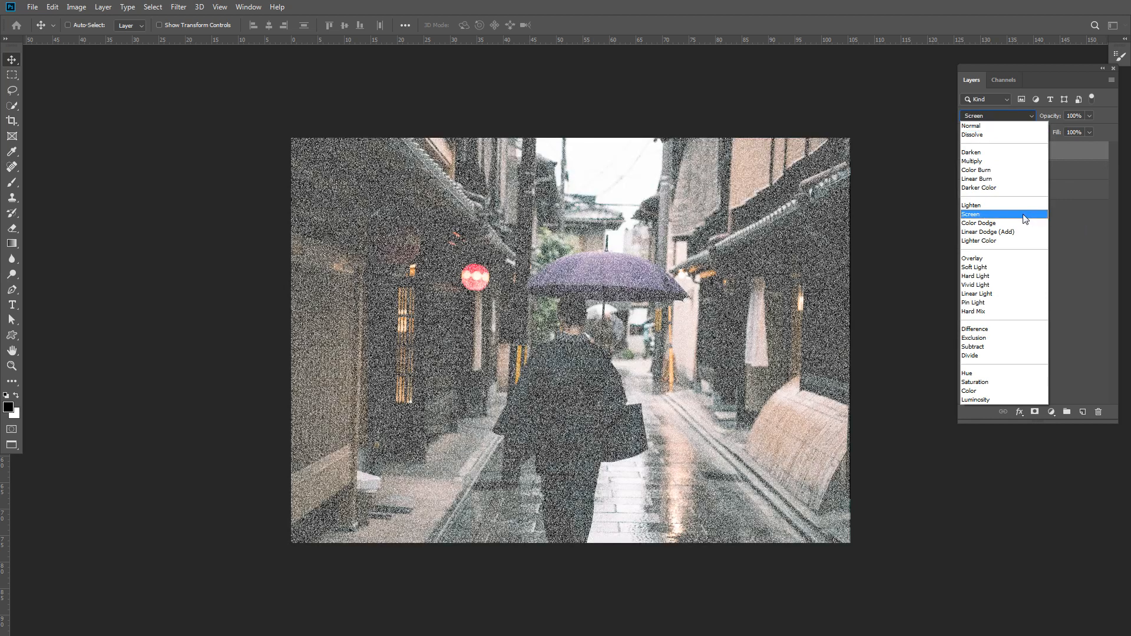
pyautogui.click(1025, 219)
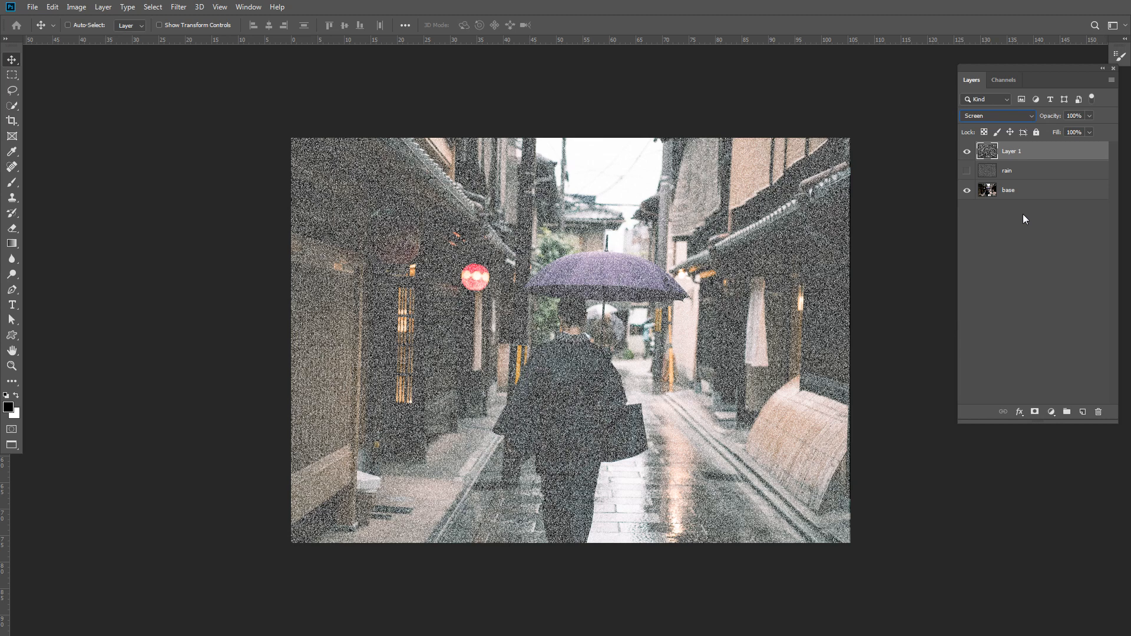
pyautogui.click(1020, 120)
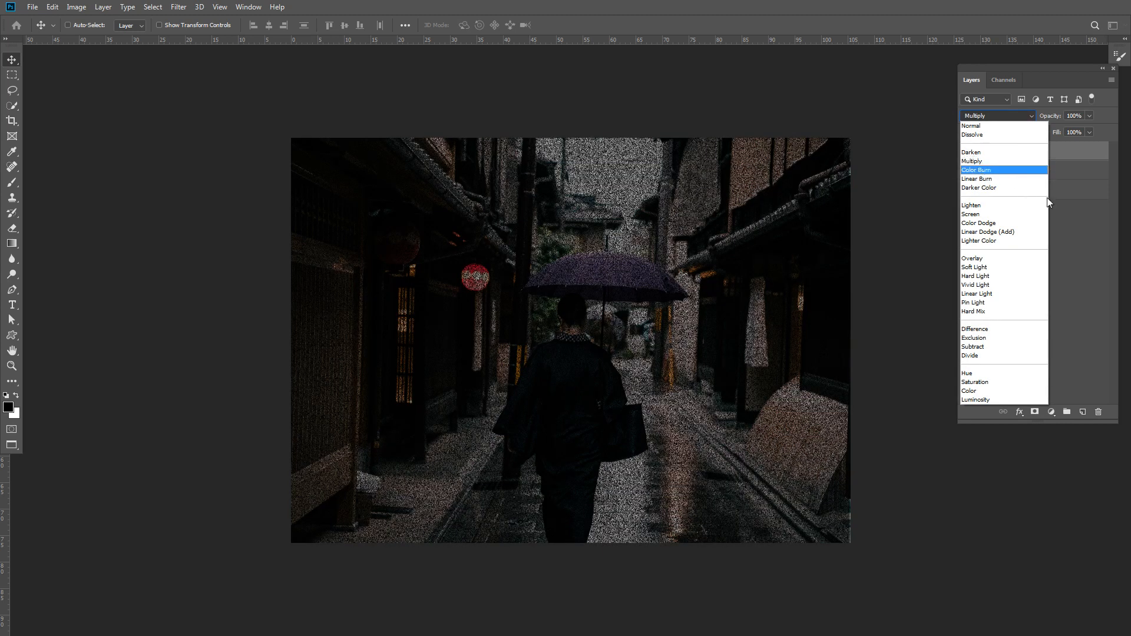
pyautogui.click(972, 214)
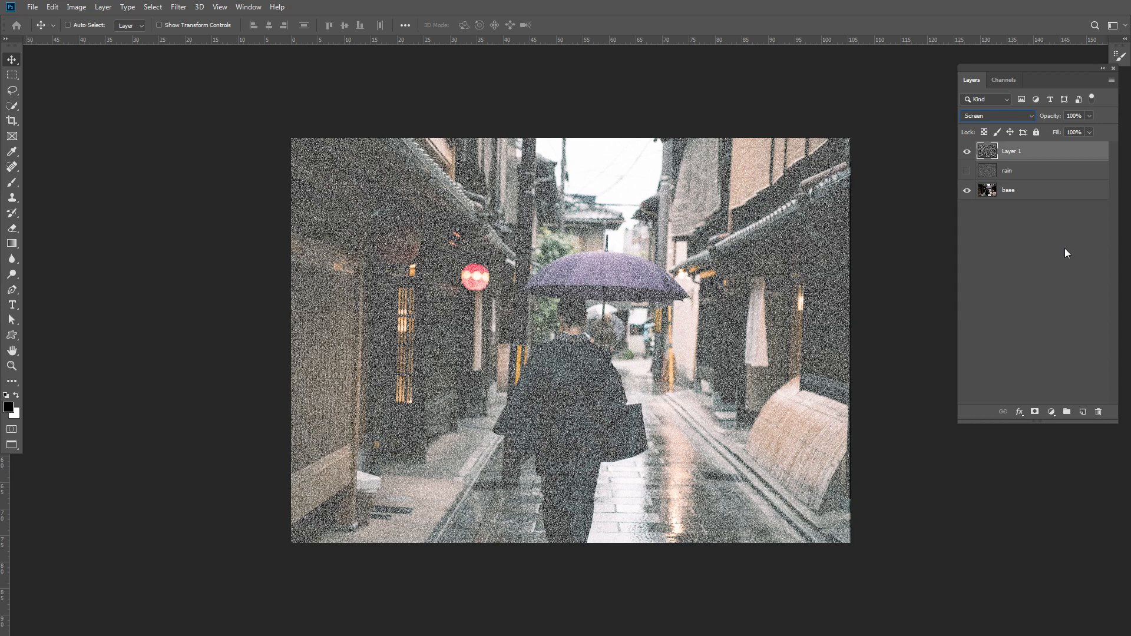
pyautogui.click(1076, 232)
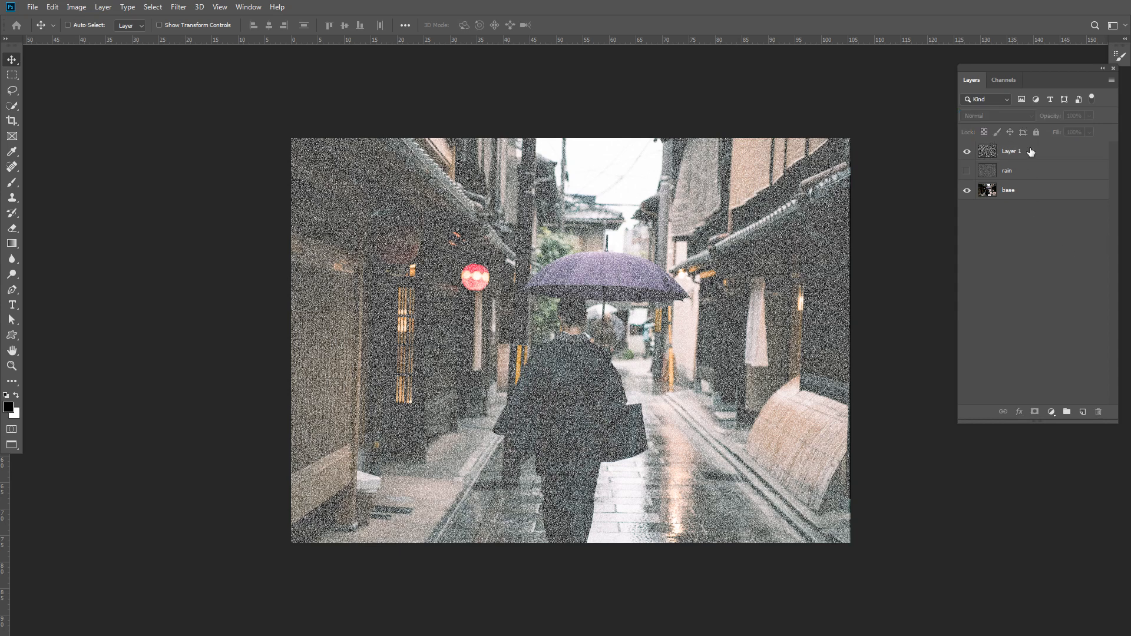
pyautogui.click(1026, 152)
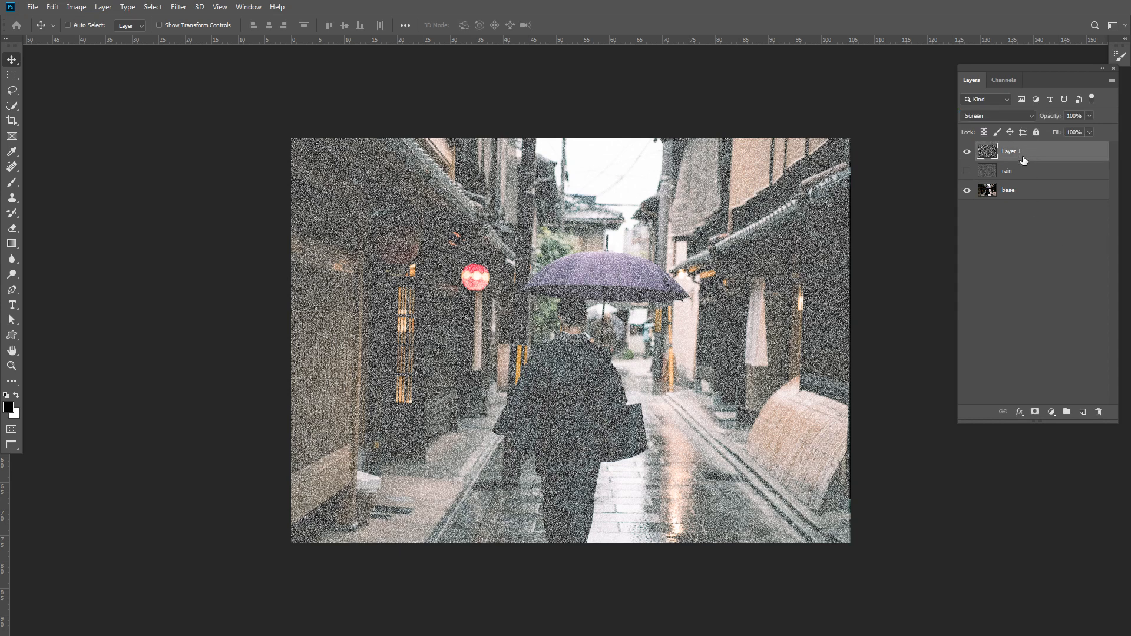
pyautogui.click(1094, 345)
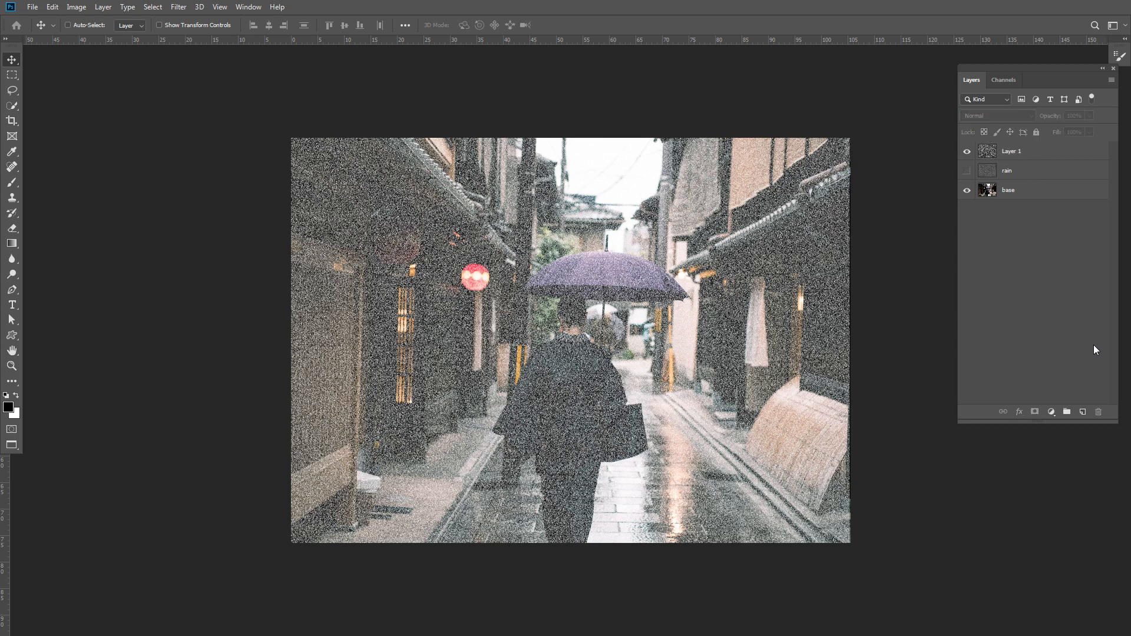
# Apply Motion Blur to the enlarged noise on Layer 1 with an angle of 90° and a distance of 113 pixels
pyautogui.click(1005, 150)
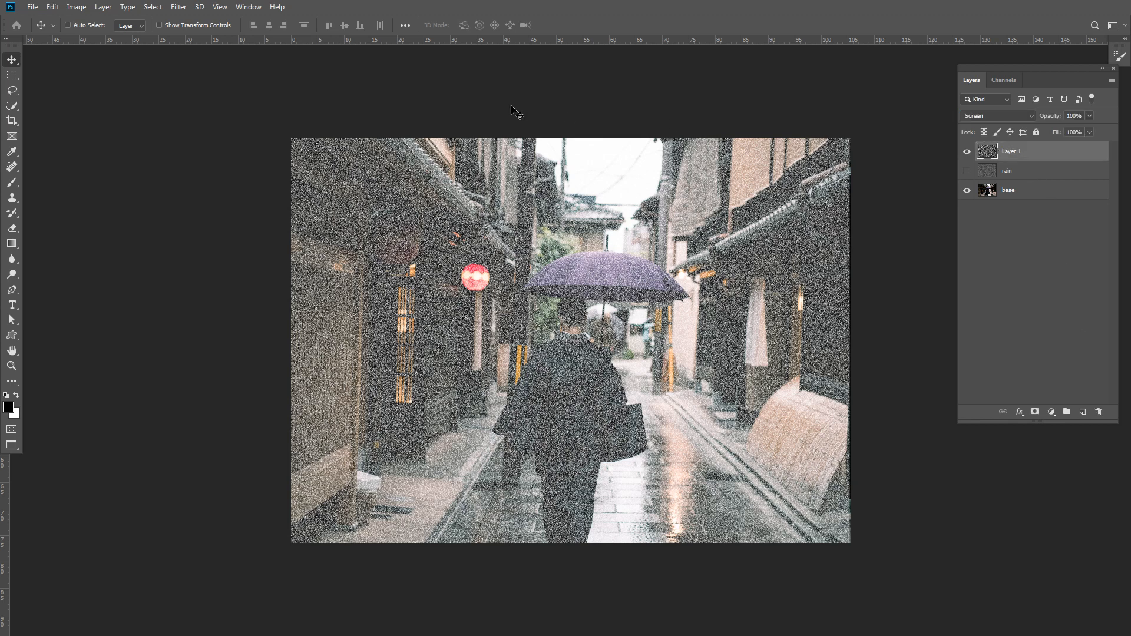
pyautogui.click(179, 7)
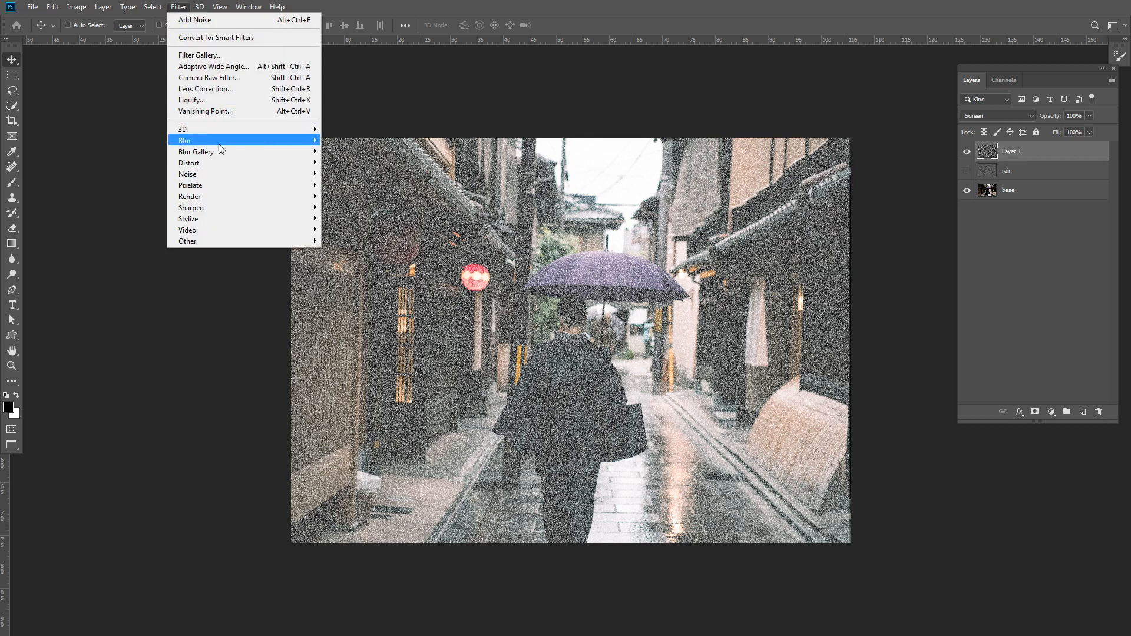
pyautogui.moveTo(233, 140)
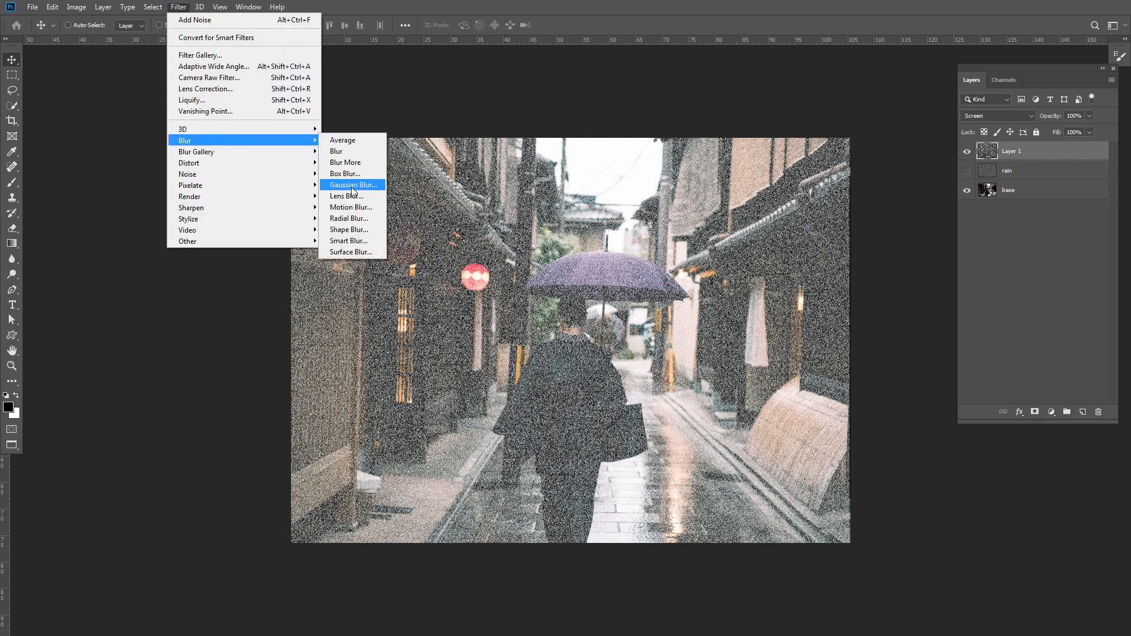
pyautogui.click(357, 206)
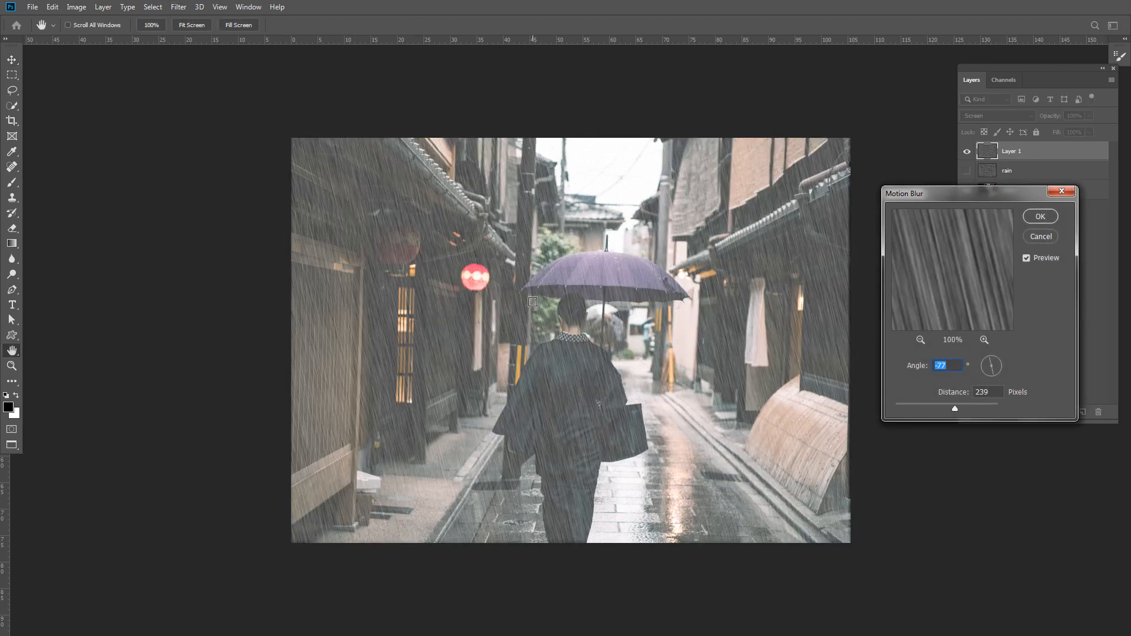
pyautogui.moveTo(956, 408); pyautogui.dragTo(934, 408)
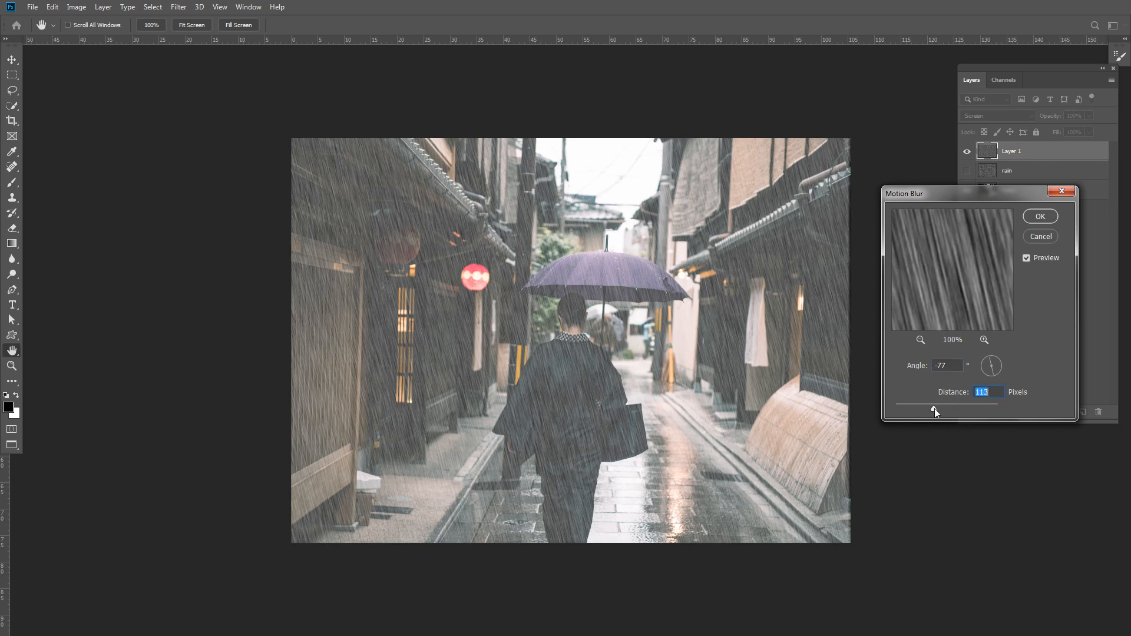
pyautogui.moveTo(987, 373); pyautogui.dragTo(1004, 358)
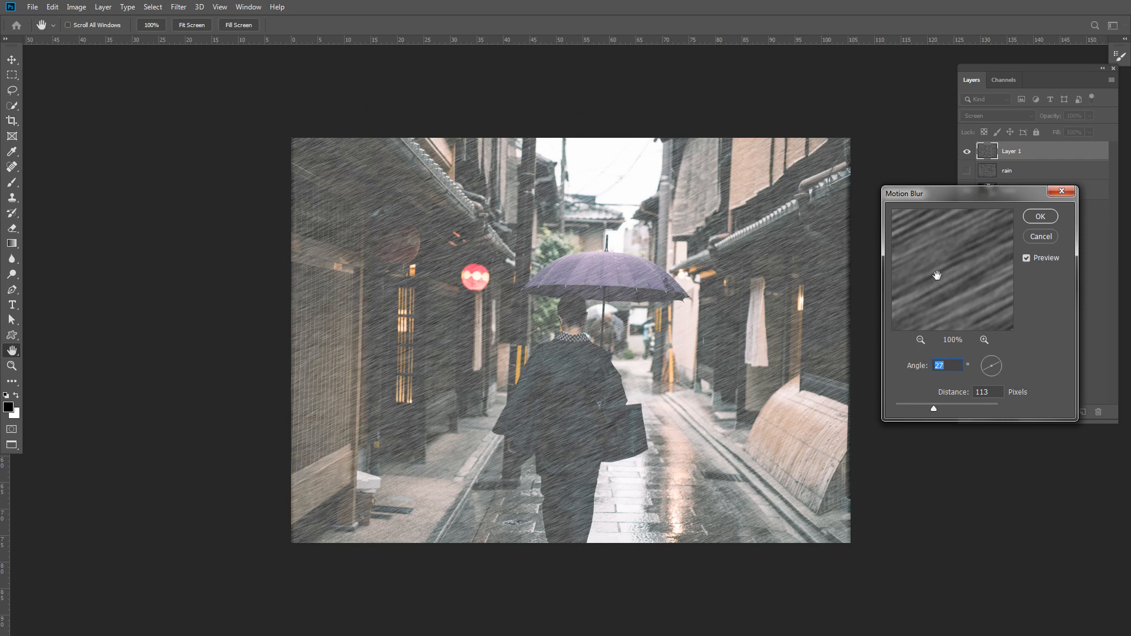
pyautogui.moveTo(994, 360); pyautogui.dragTo(993, 359)
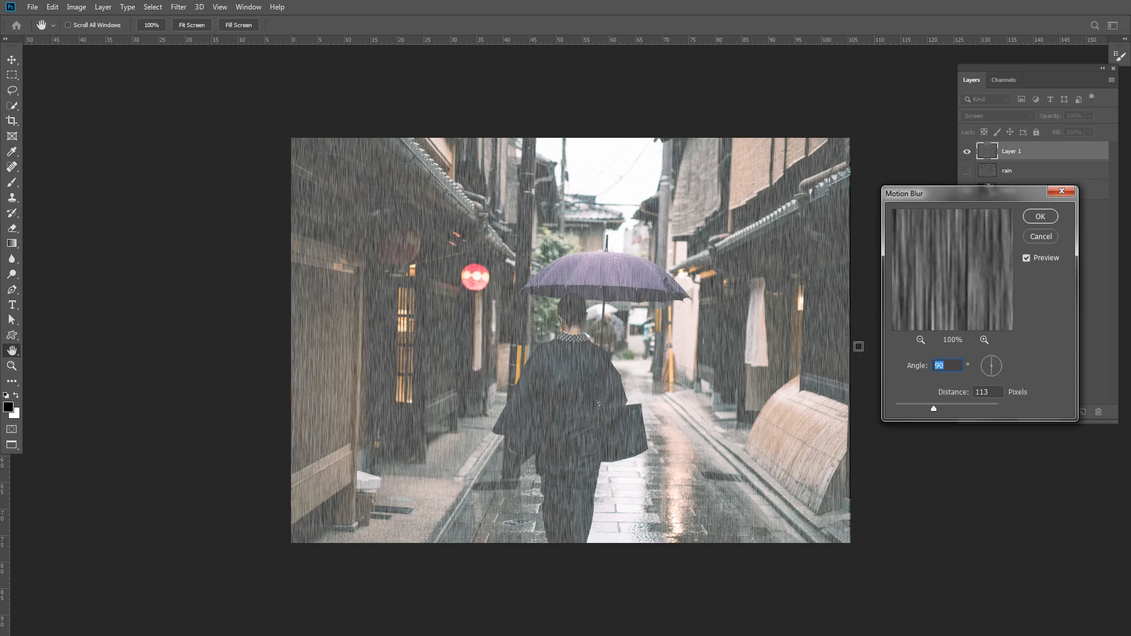
pyautogui.click(1039, 217)
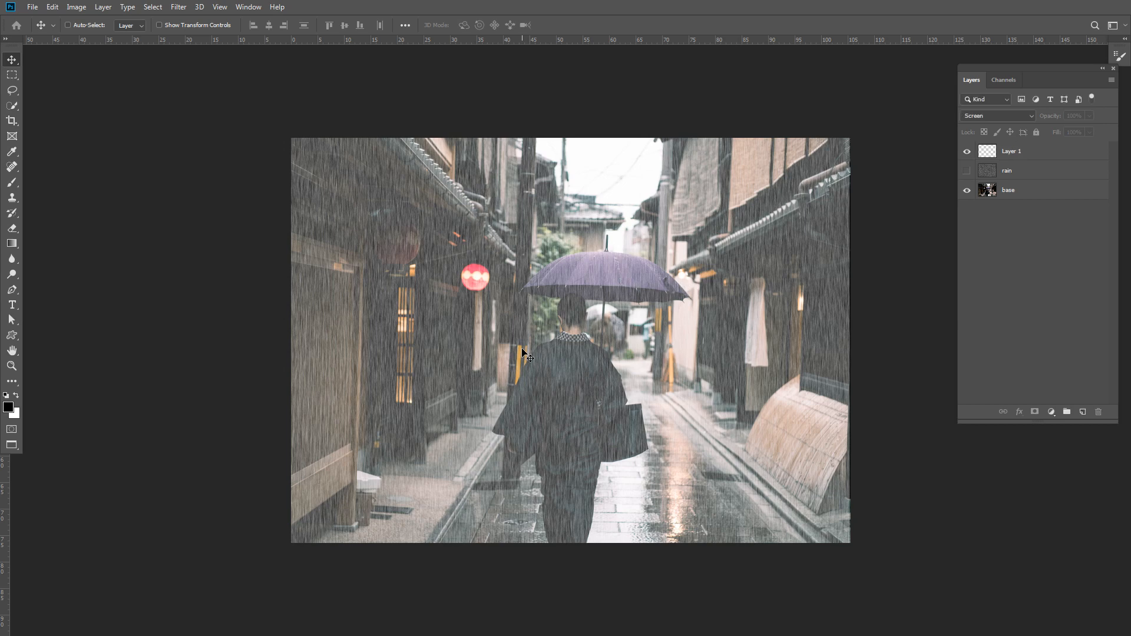
# Add a Levels adjustment clipped to Layer 1 and raise its black input level to 90
pyautogui.click(1019, 289)
pyautogui.click(1022, 152)
pyautogui.click(1051, 310)
pyautogui.click(1032, 151)
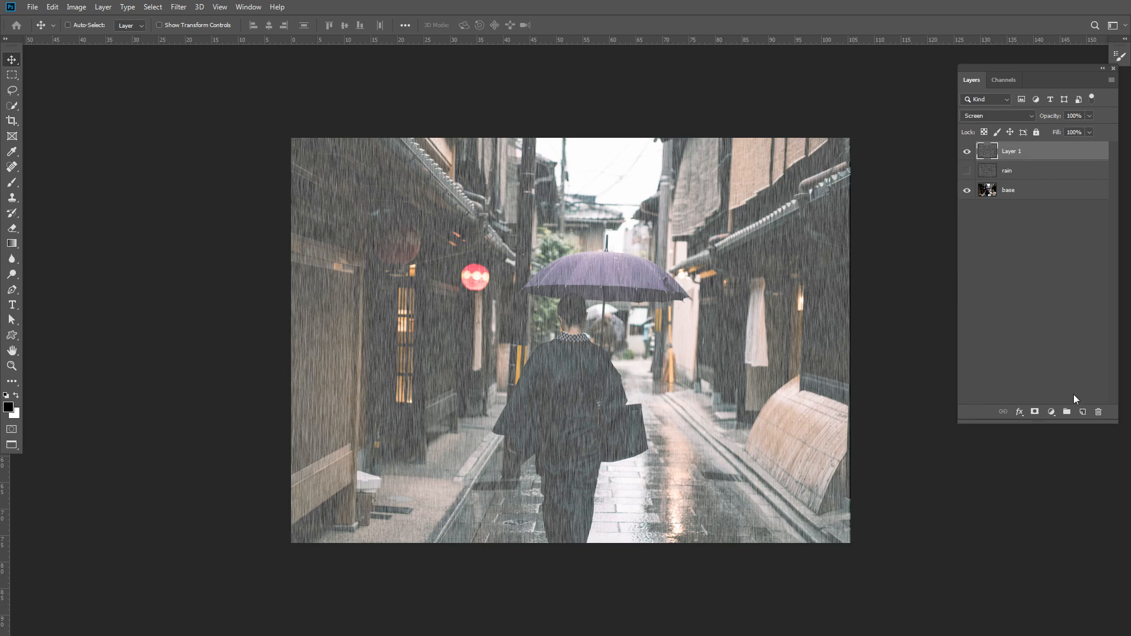
pyautogui.click(1051, 412)
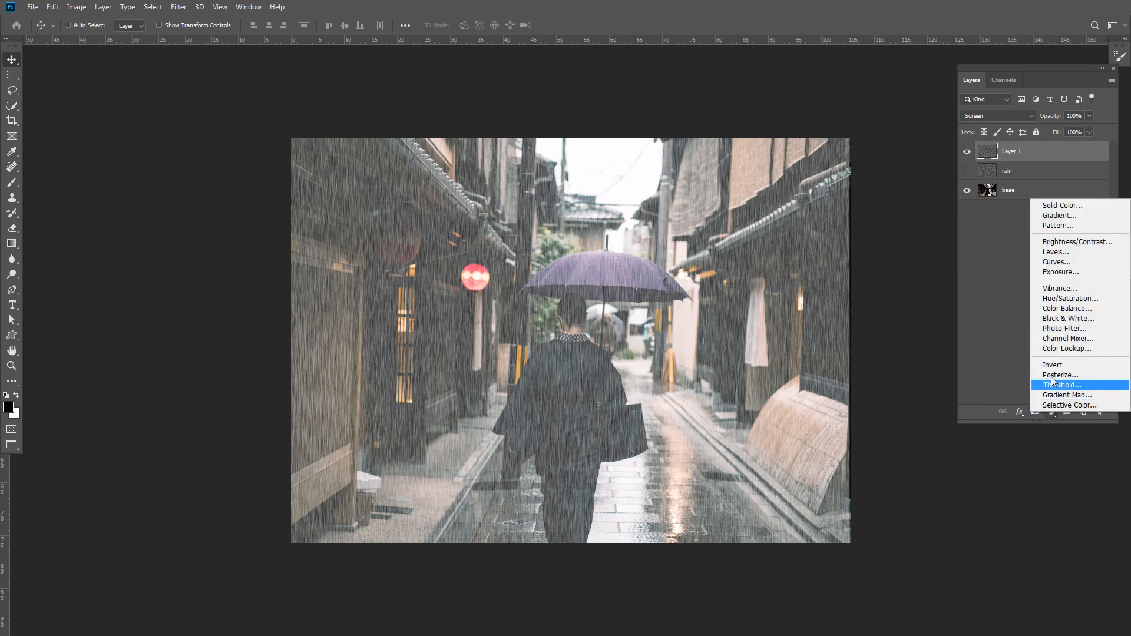
pyautogui.click(1067, 253)
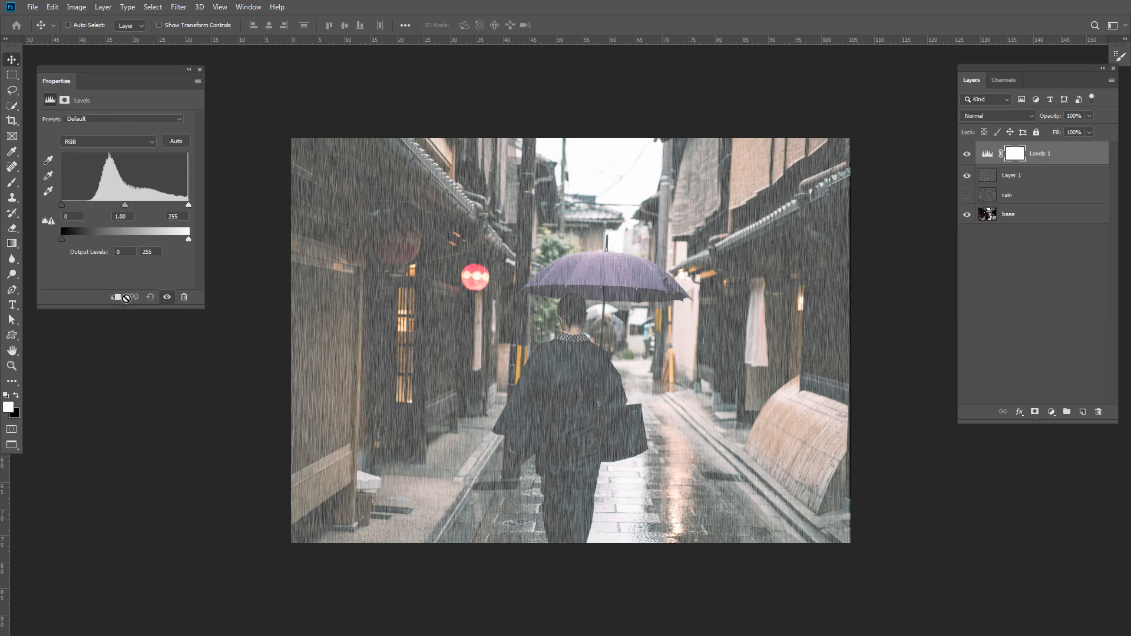
pyautogui.click(119, 301)
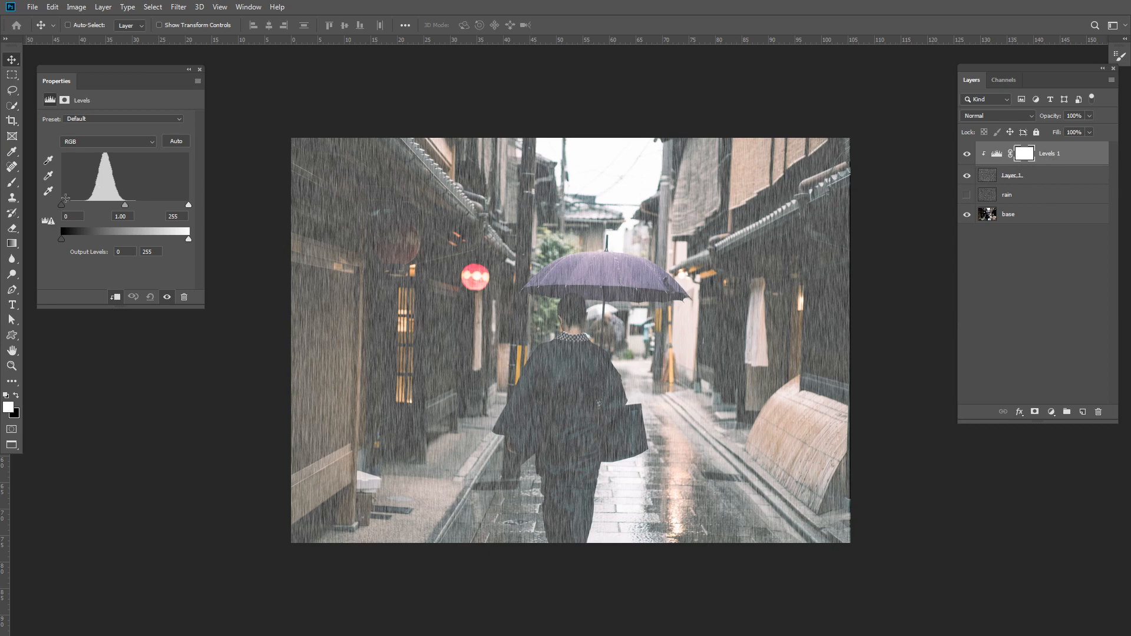
pyautogui.moveTo(60, 208); pyautogui.dragTo(107, 205)
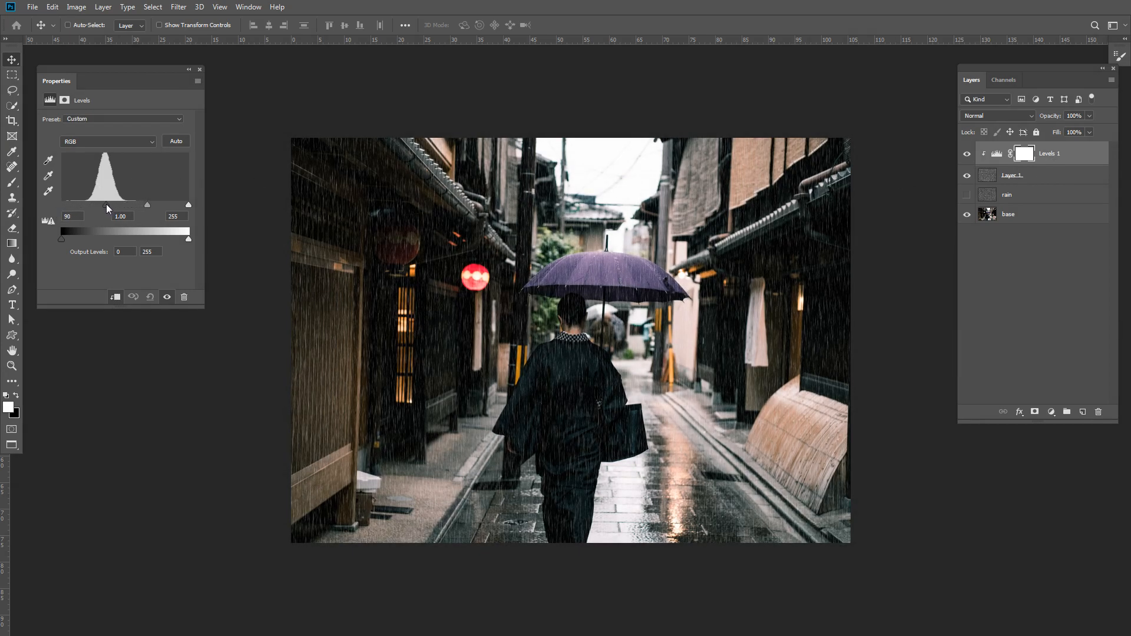
pyautogui.click(200, 69)
pyautogui.click(1032, 323)
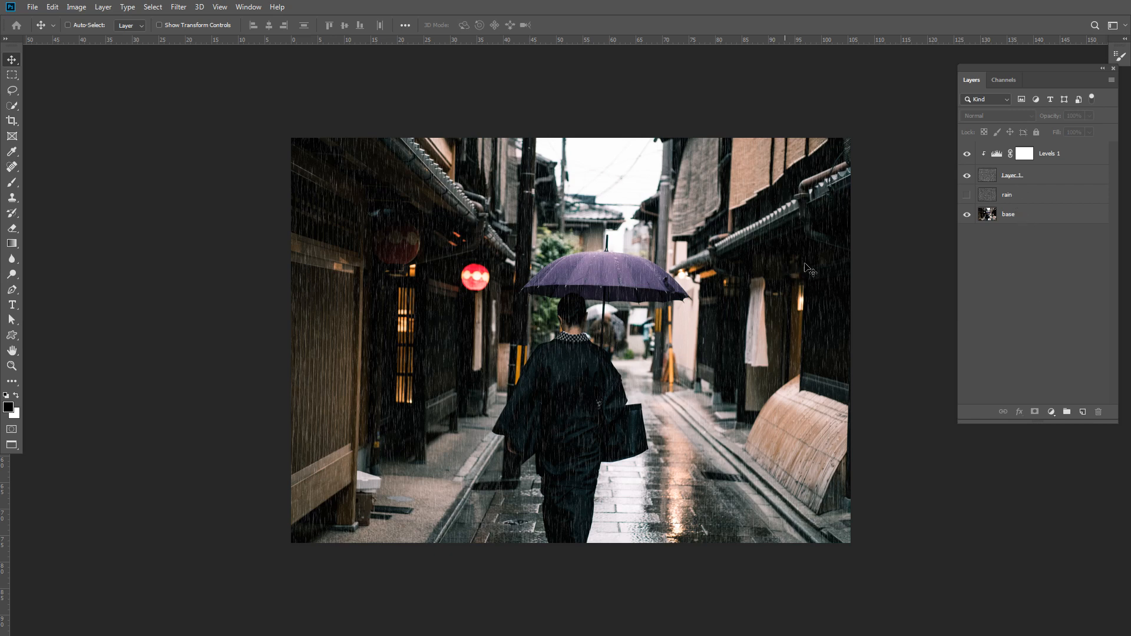
# Compare the photo with and without the first rain layer, leave Layer 1 hidden and show the original rain layer
pyautogui.click(1003, 196)
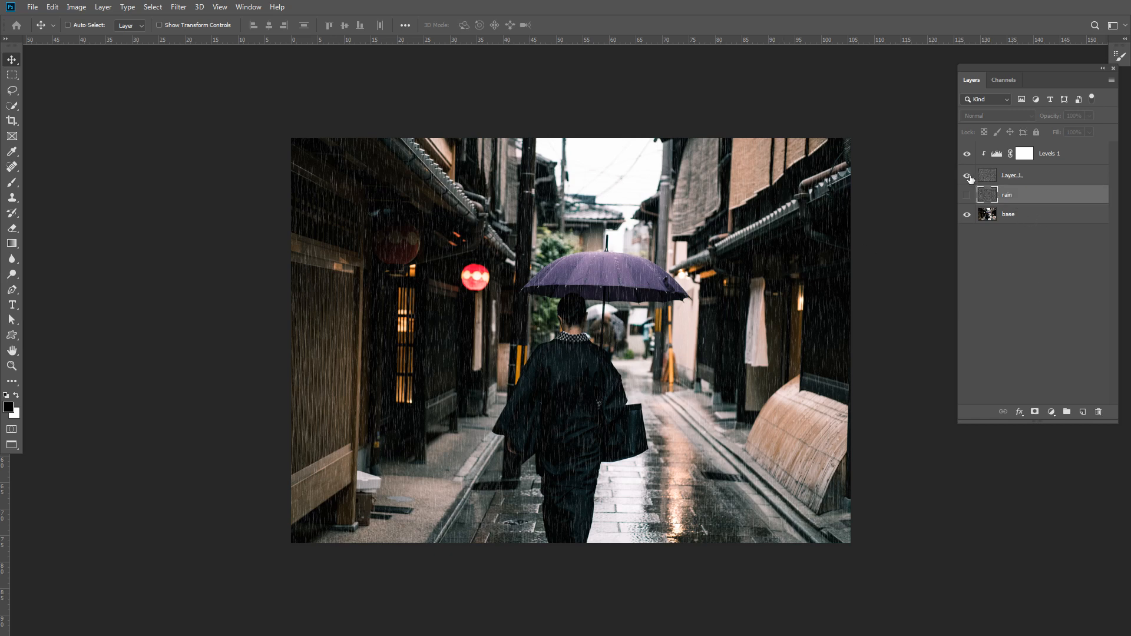
pyautogui.click(967, 175)
pyautogui.click(967, 175)
pyautogui.click(968, 175)
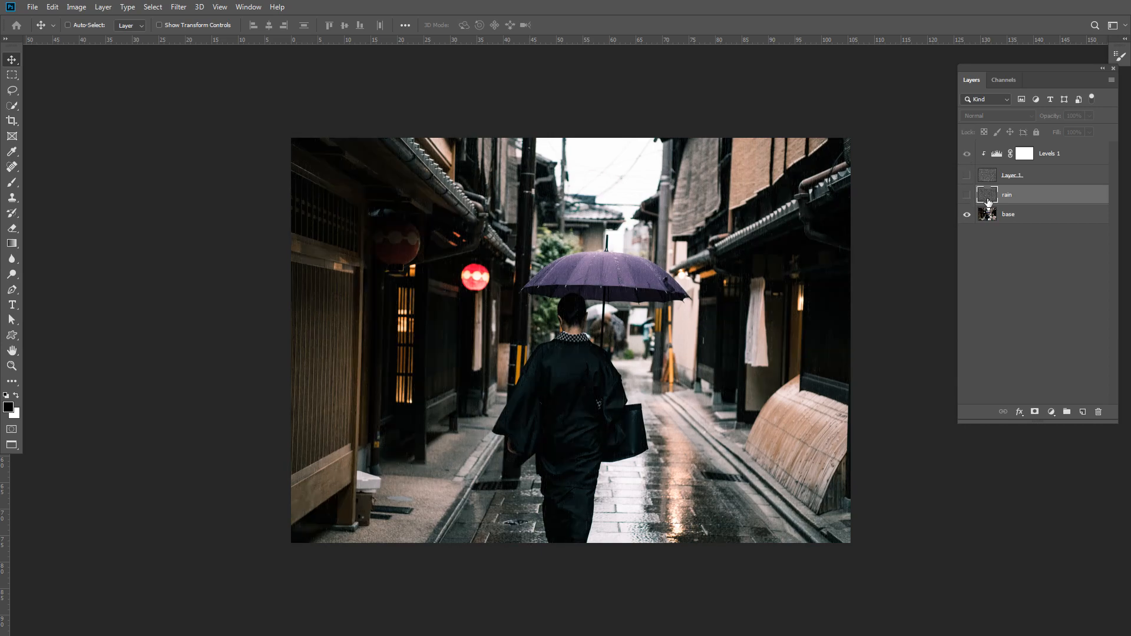
pyautogui.click(966, 195)
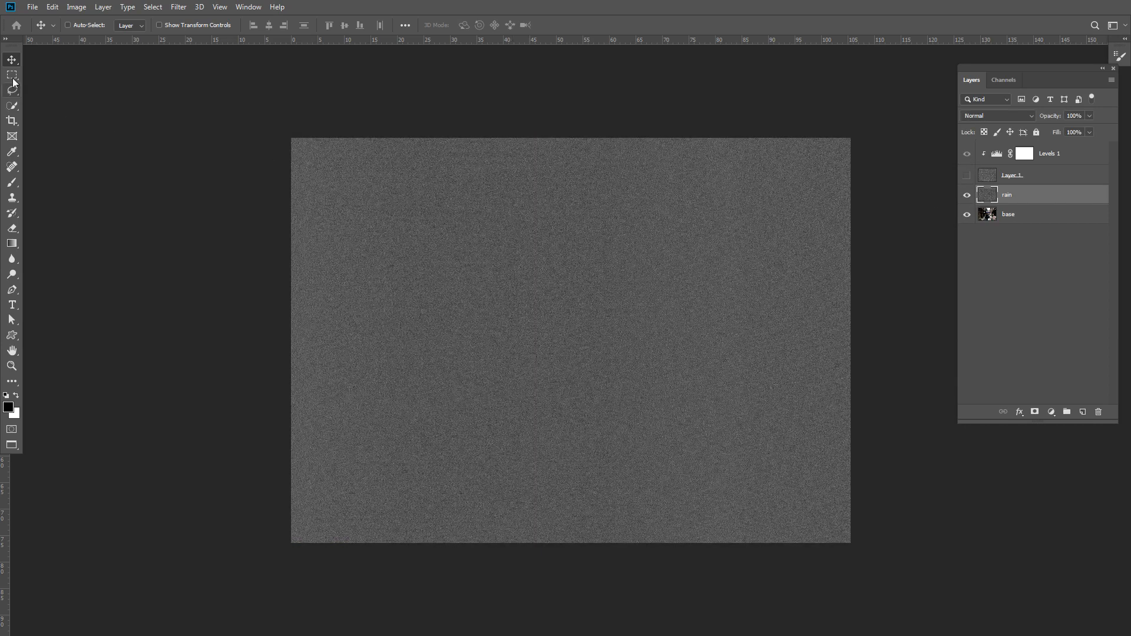
# Copy a small rectangular selection of the rain layer's noise to a second new layer and hide the rain layer
pyautogui.press('m')
pyautogui.moveTo(510, 314); pyautogui.dragTo(493, 305)
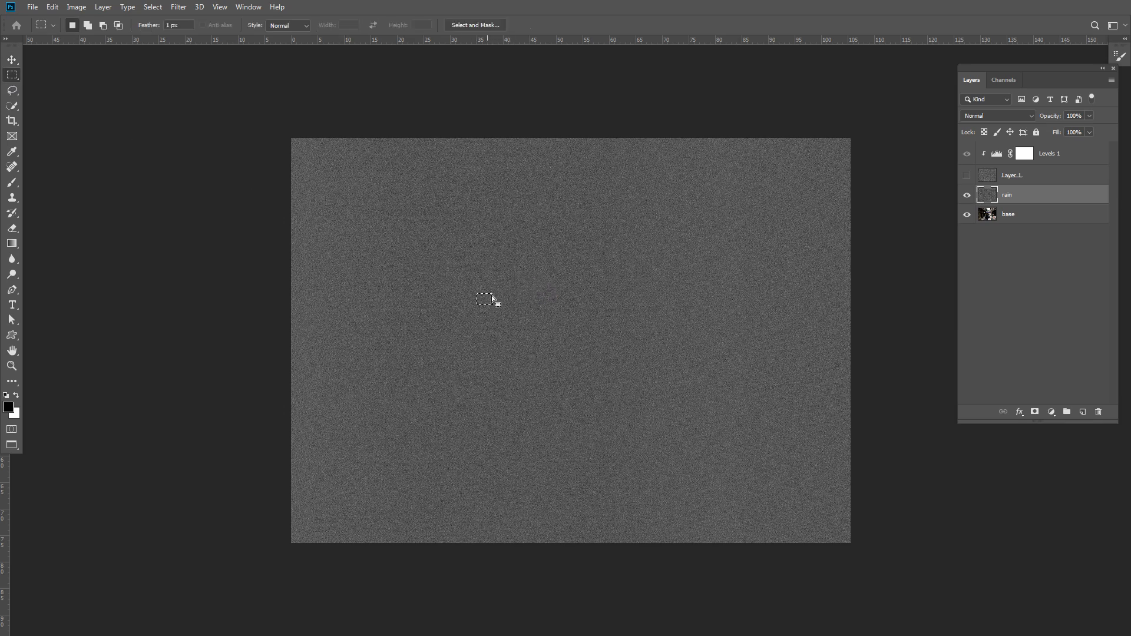
pyautogui.hotkey('ctrl', 'd')
pyautogui.hotkey('ctrl', 'shift', 'alt', 'n')
pyautogui.click(967, 215)
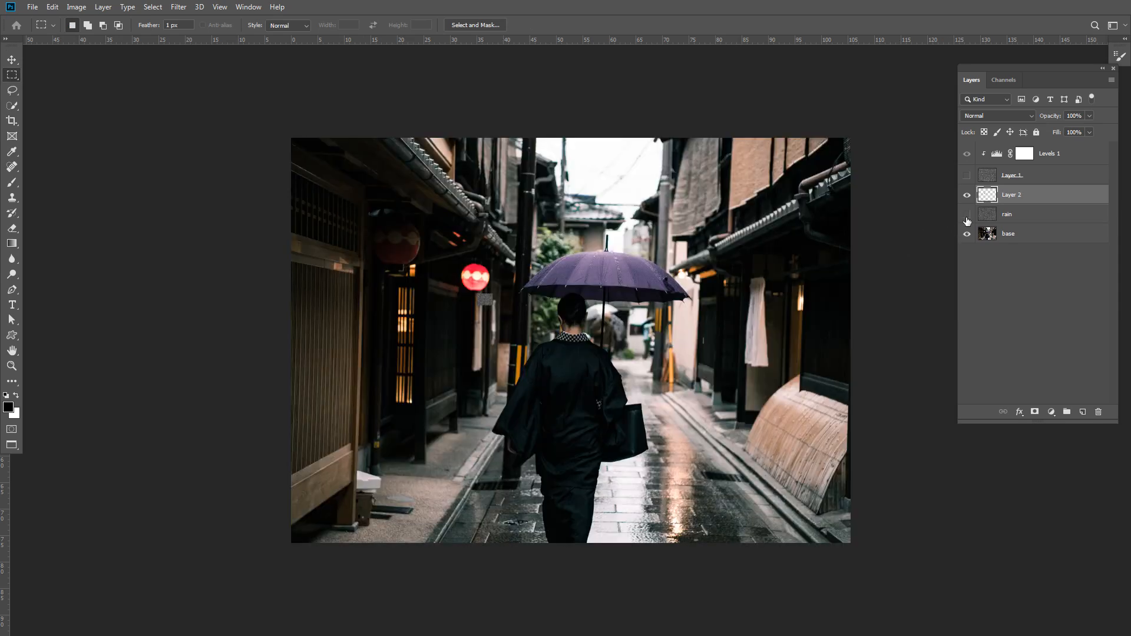
# Enlarge the small noise patch on Layer 2 with Free Transform to about 3690% so it covers the whole canvas
pyautogui.hotkey('ctrl', 't')
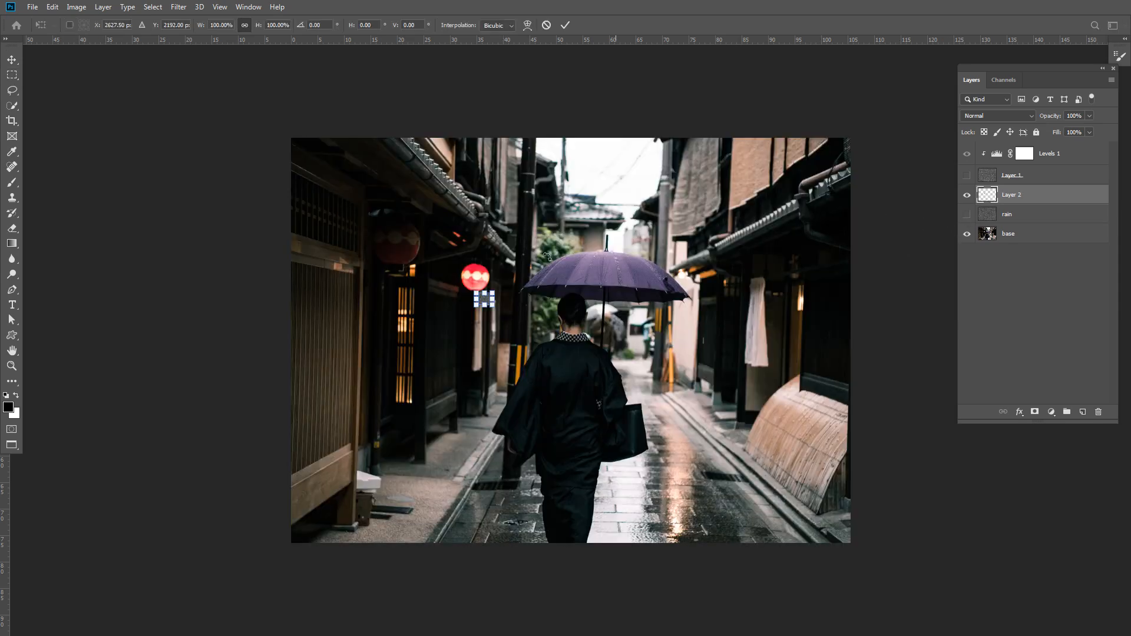
pyautogui.moveTo(477, 293); pyautogui.dragTo(295, 156)
pyautogui.moveTo(404, 235); pyautogui.dragTo(399, 215)
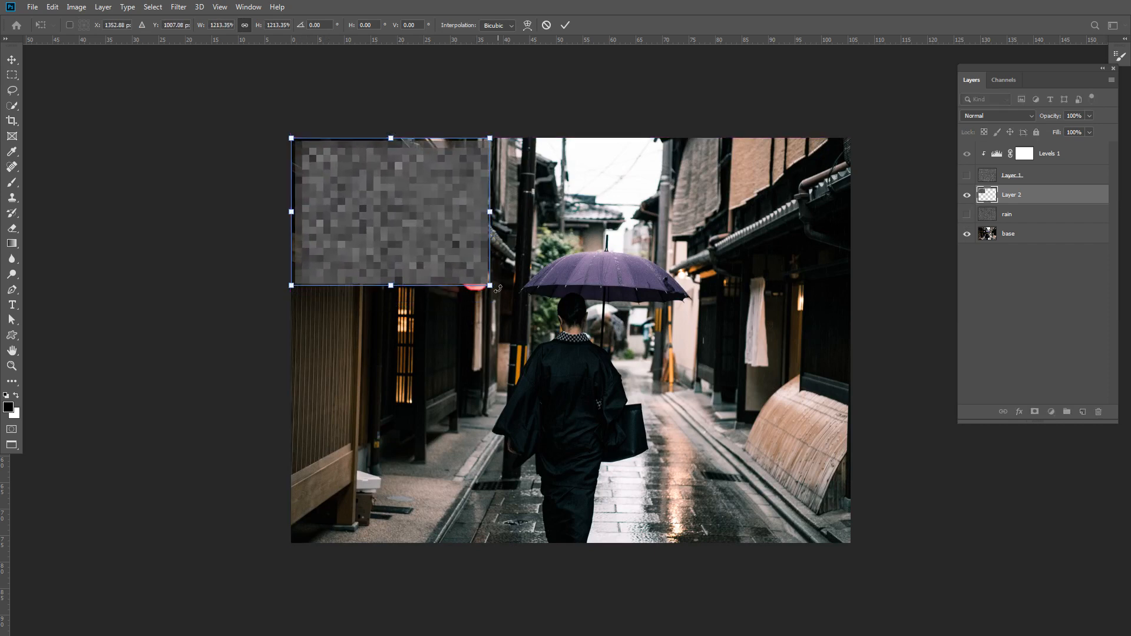
pyautogui.moveTo(489, 285); pyautogui.dragTo(884, 522)
pyautogui.moveTo(287, 140); pyautogui.dragTo(252, 111)
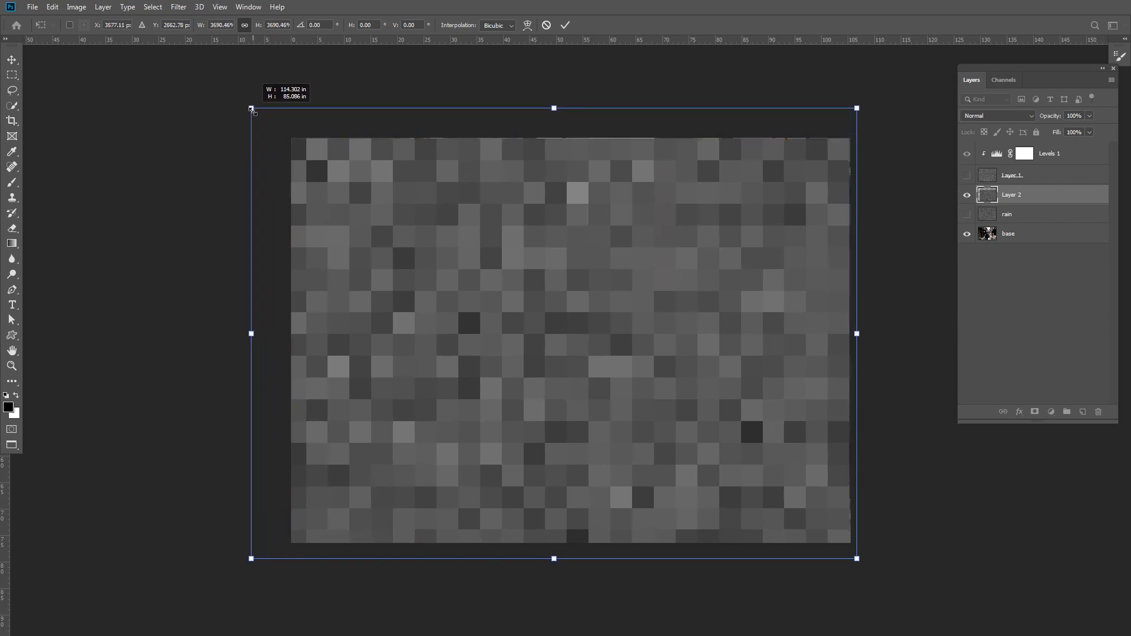
pyautogui.press('Return')
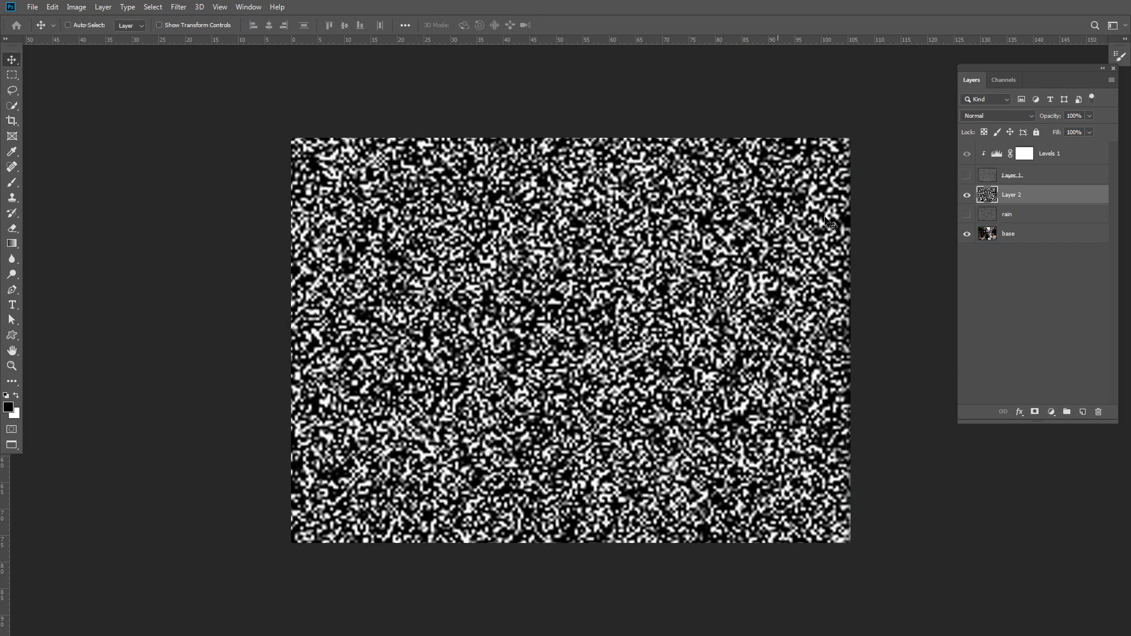
# Set Layer 2's blend mode to Screen and apply Motion Blur at a 90° angle with a distance of 208 pixels
pyautogui.click(1006, 116)
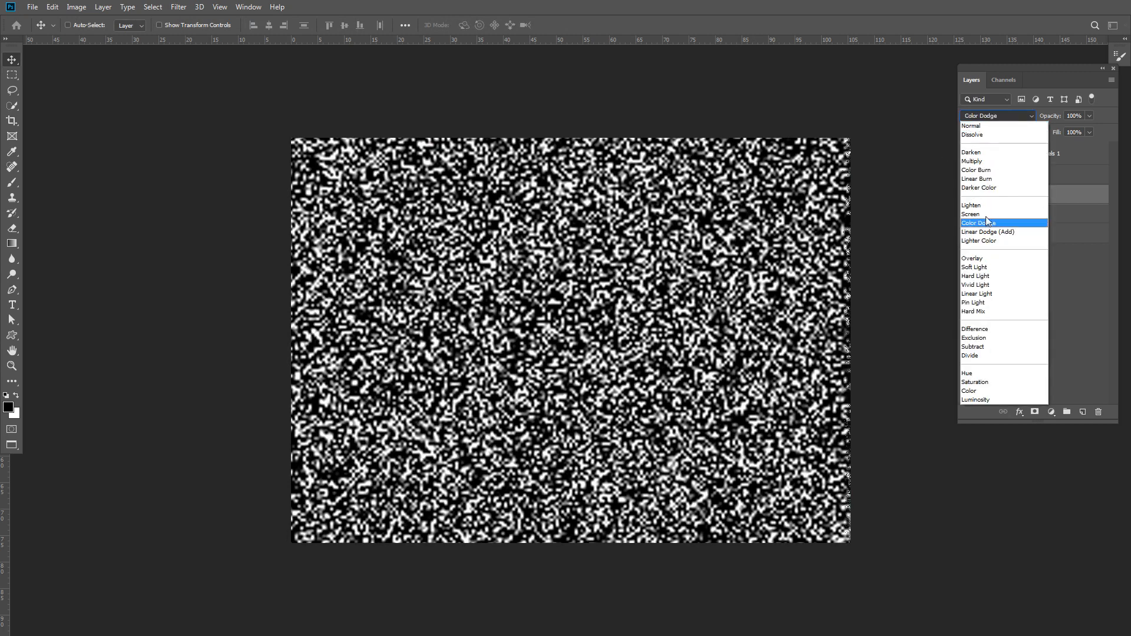
pyautogui.click(978, 214)
pyautogui.click(179, 7)
pyautogui.moveTo(210, 143)
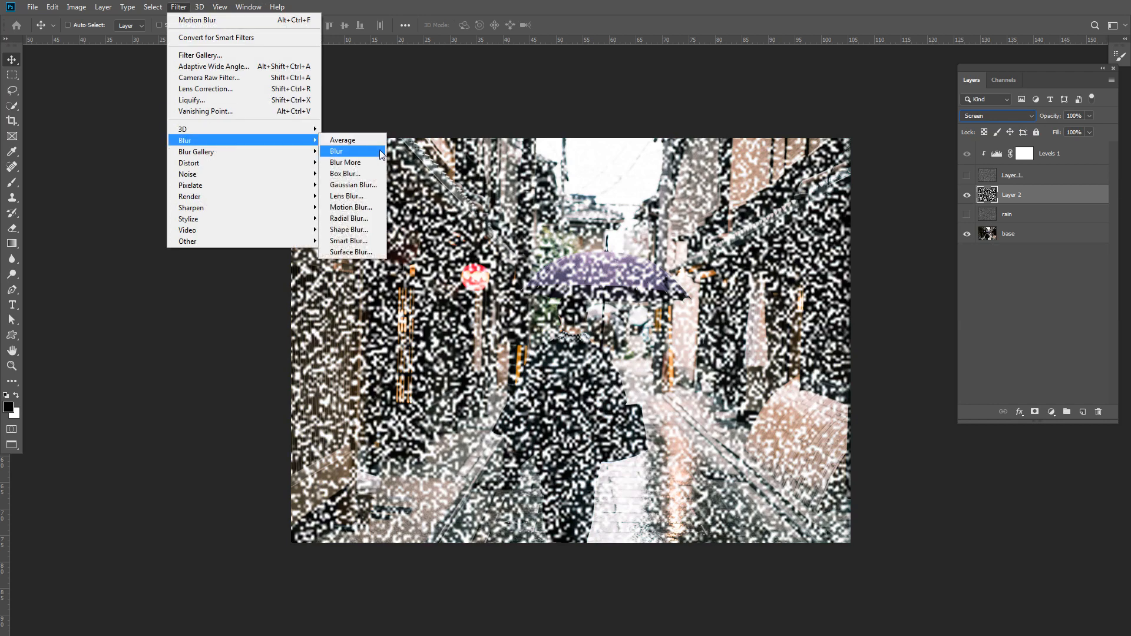
pyautogui.click(351, 207)
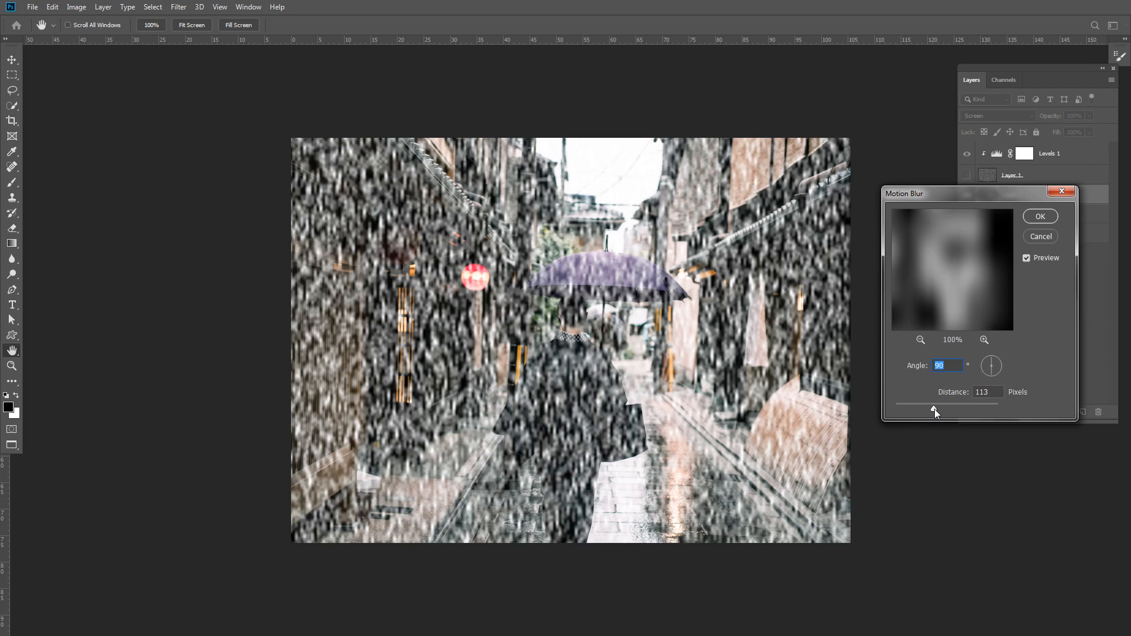
pyautogui.moveTo(933, 409); pyautogui.dragTo(942, 410)
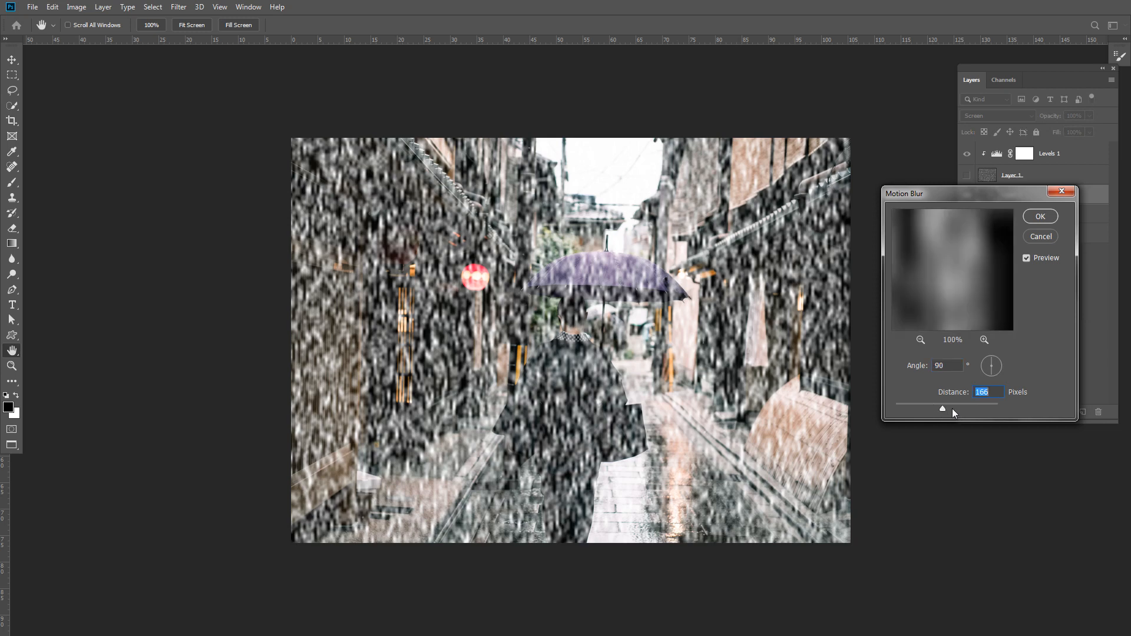
pyautogui.moveTo(942, 408); pyautogui.dragTo(949, 404)
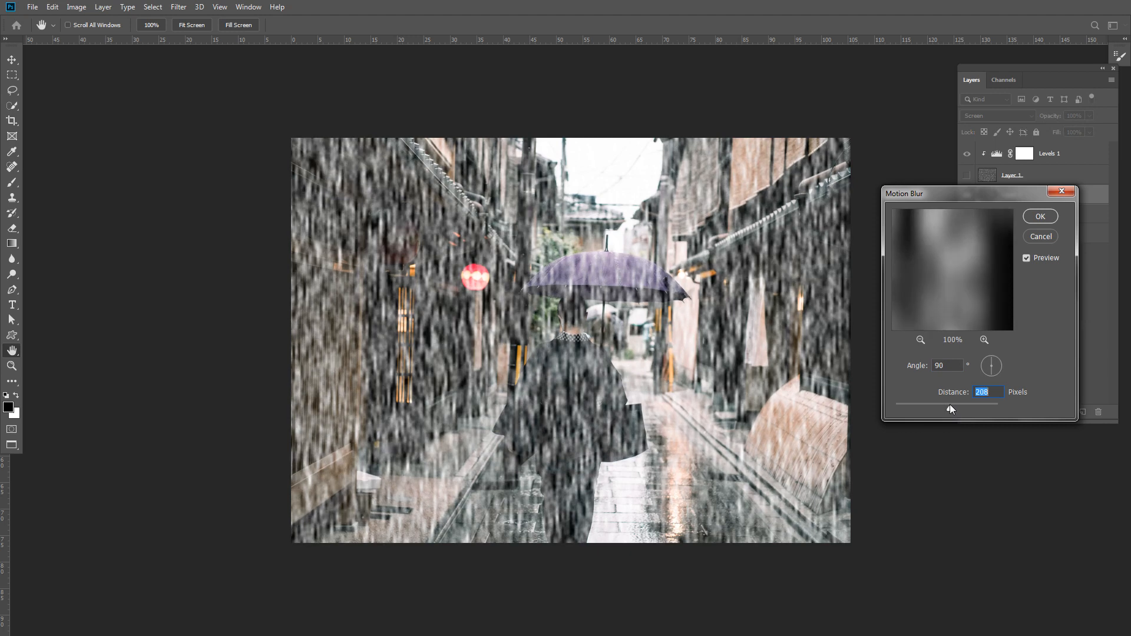
pyautogui.click(1041, 217)
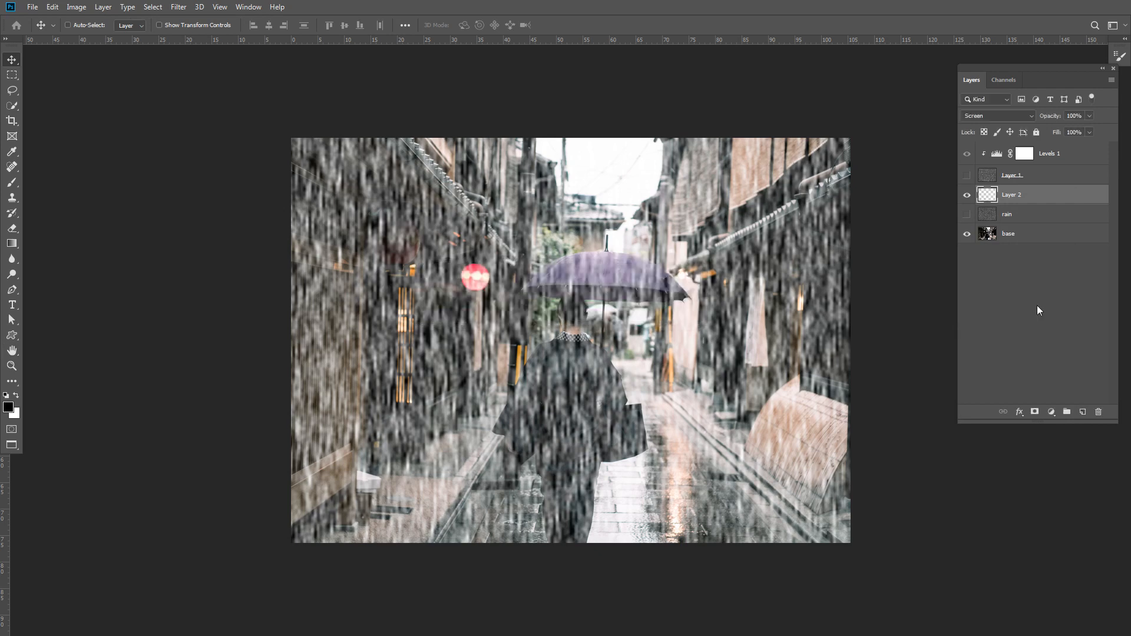
# Show Layer 1 again and add a Levels adjustment clipped to Layer 2 with the black input level at 119
pyautogui.click(967, 177)
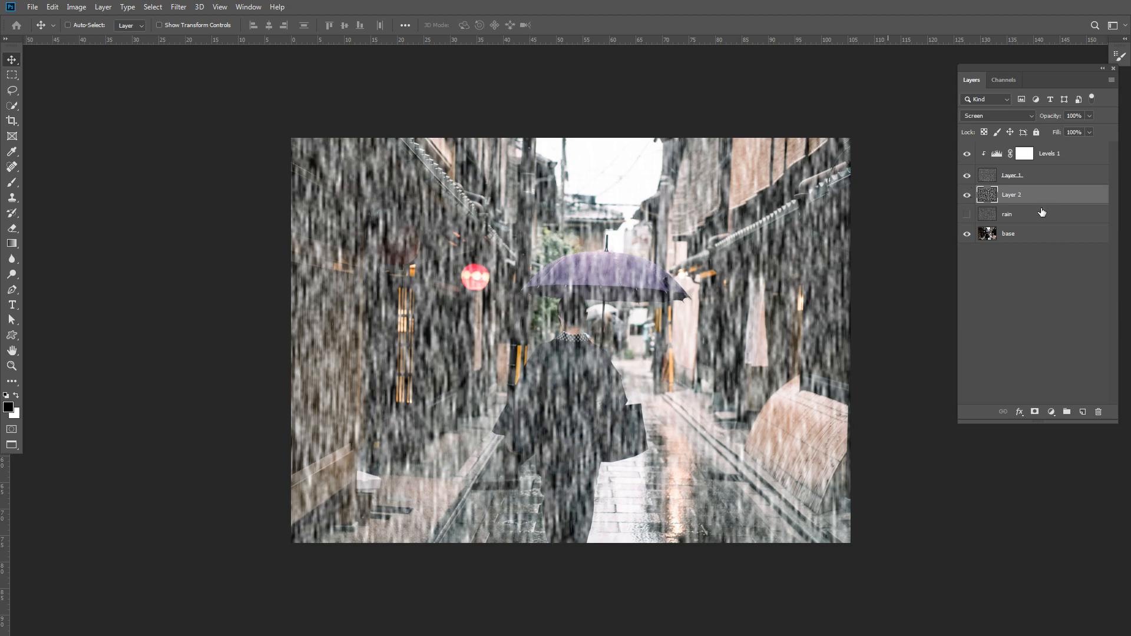
pyautogui.click(1051, 413)
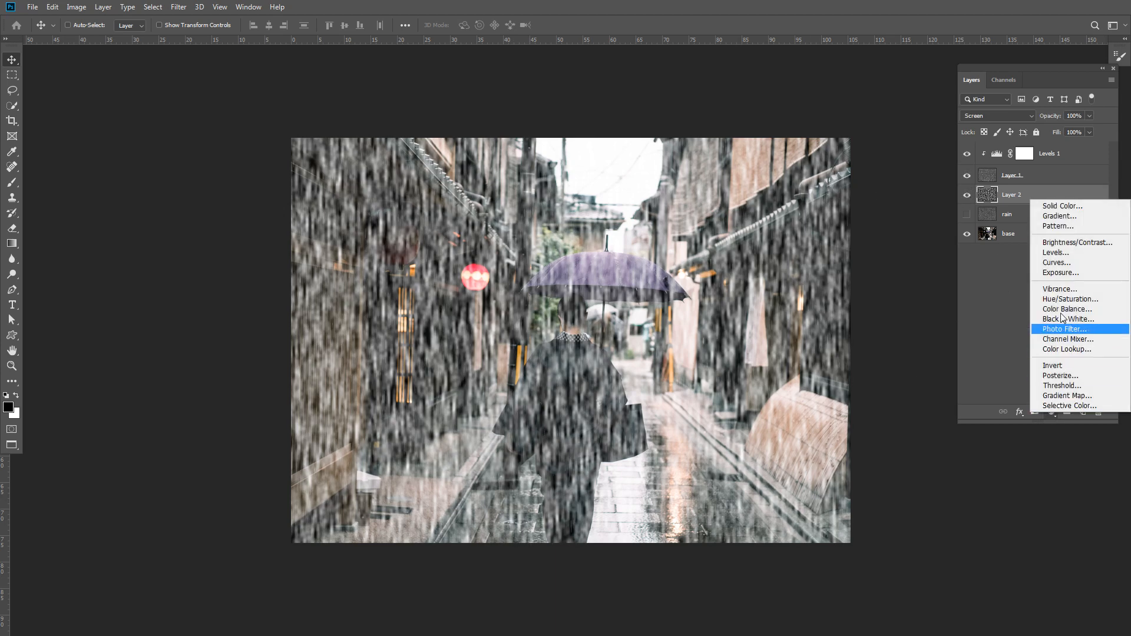
pyautogui.click(1057, 258)
pyautogui.click(115, 297)
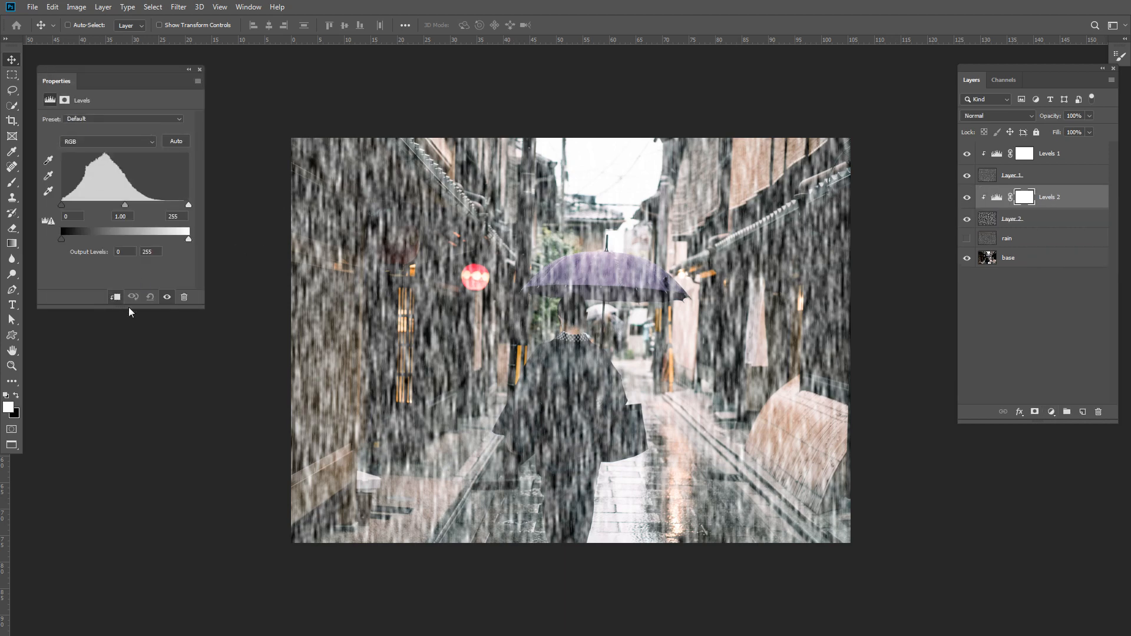
pyautogui.moveTo(59, 205); pyautogui.dragTo(123, 201)
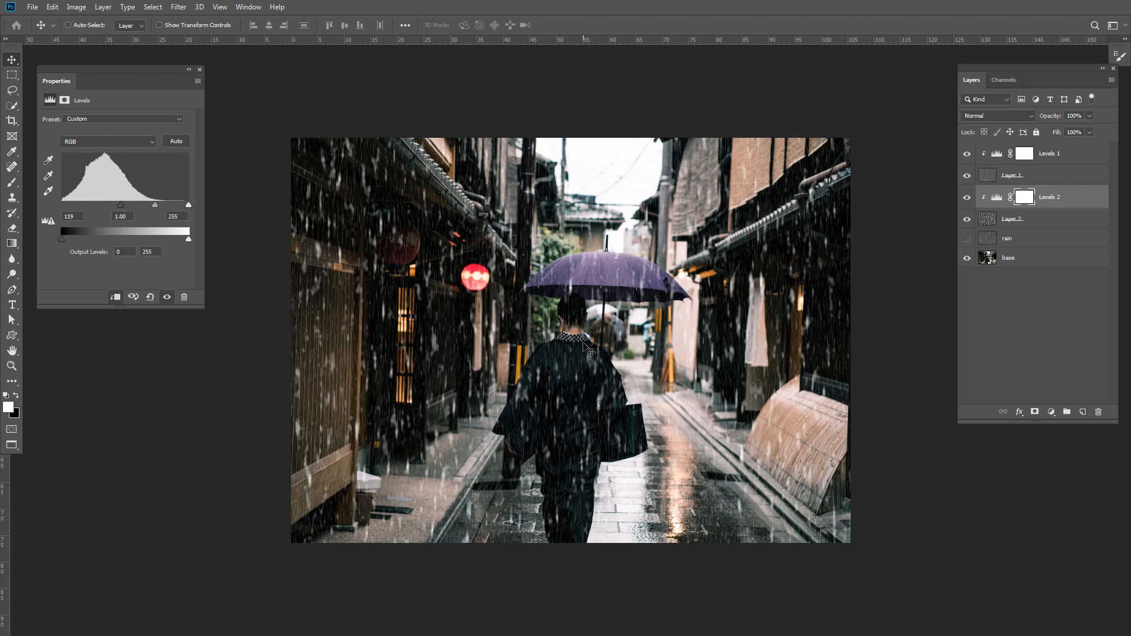
pyautogui.click(200, 69)
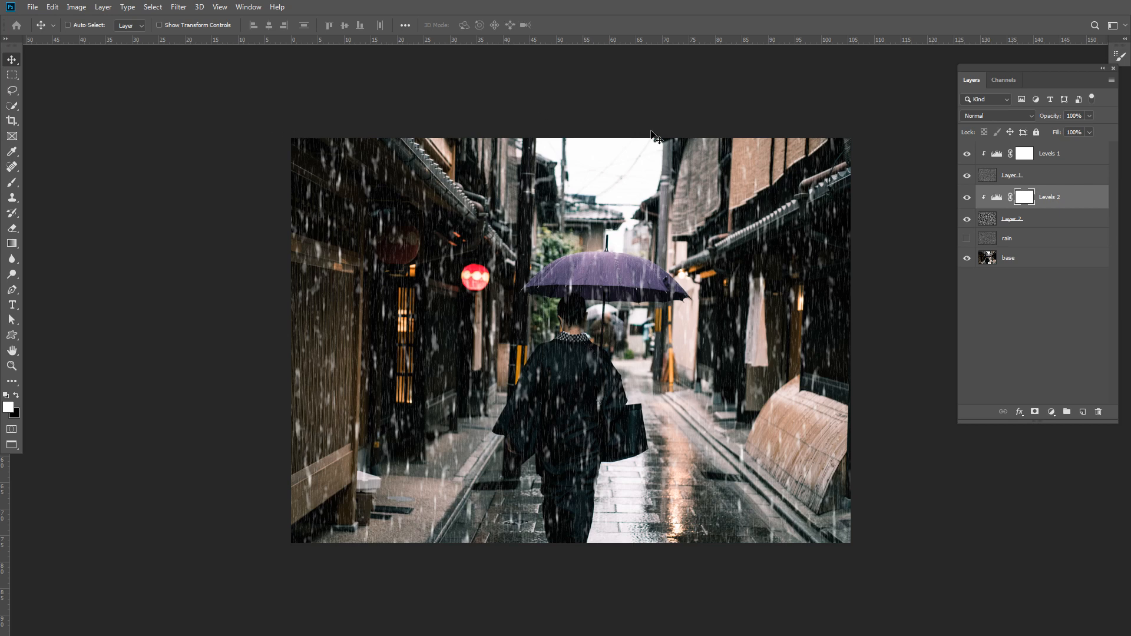
# Compare the photo with and without the Layer 2 rain
pyautogui.keyDown('alt'); pyautogui.click(981, 195); pyautogui.keyUp('alt')
pyautogui.click(967, 218)
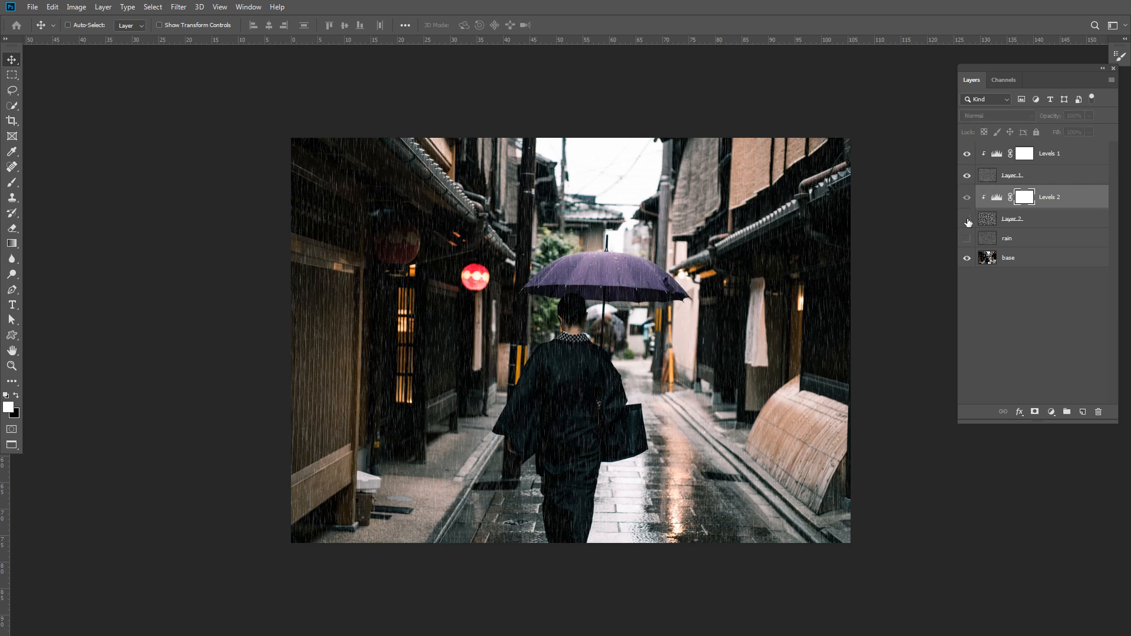
pyautogui.click(967, 219)
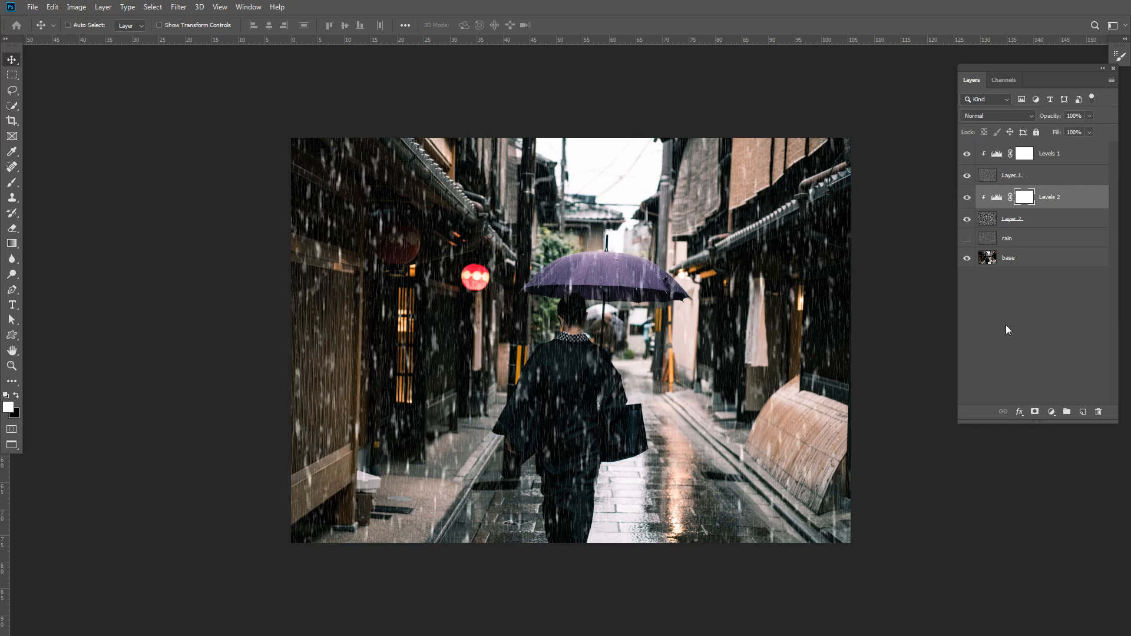
pyautogui.click(992, 312)
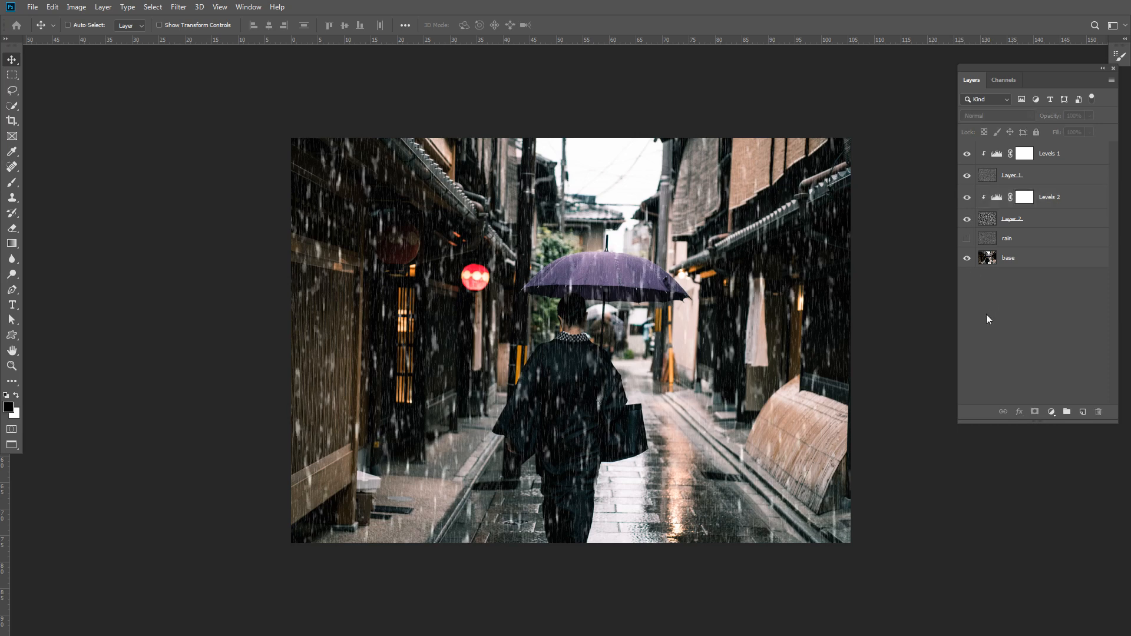
# Apply another Motion Blur to Layer 2 at a 90° angle with a distance of about 218 pixels
pyautogui.click(1008, 218)
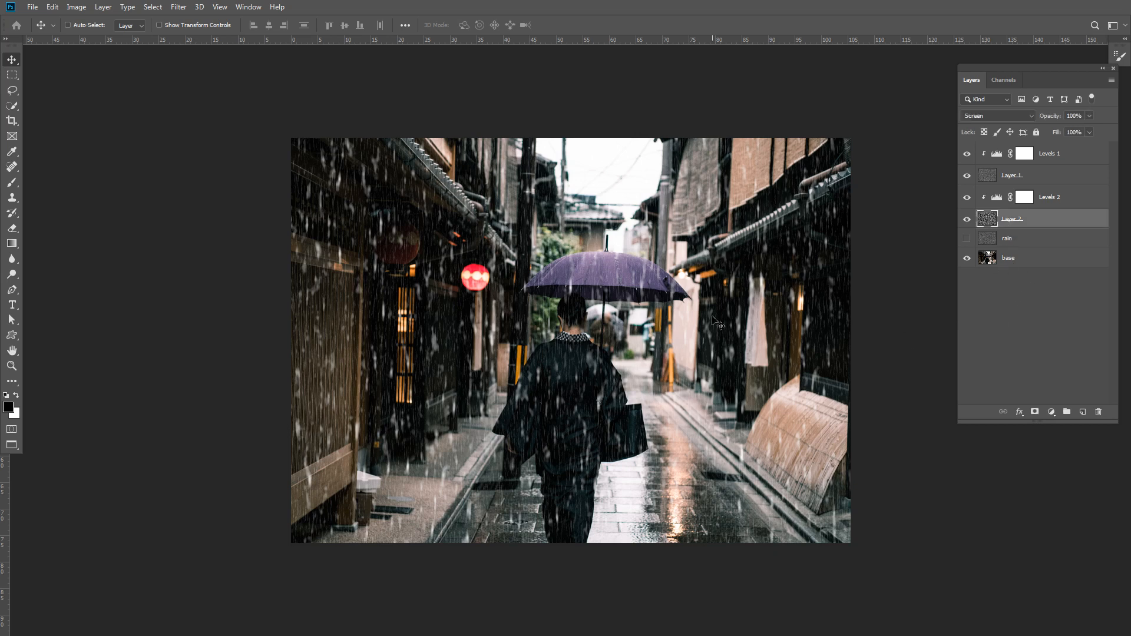
pyautogui.click(178, 7)
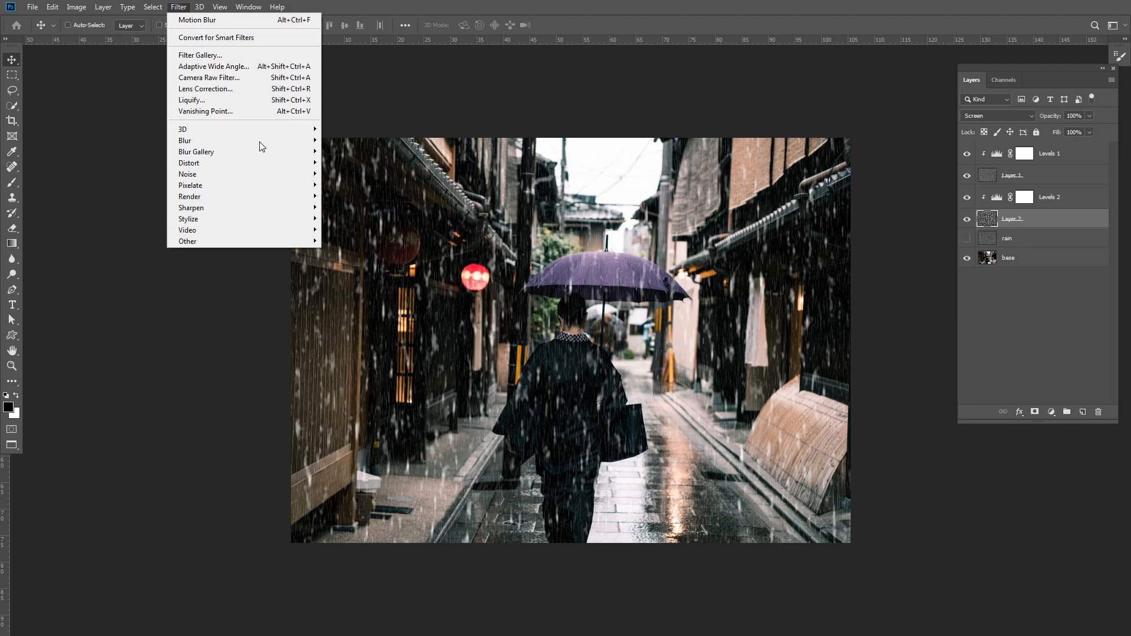
pyautogui.moveTo(260, 141)
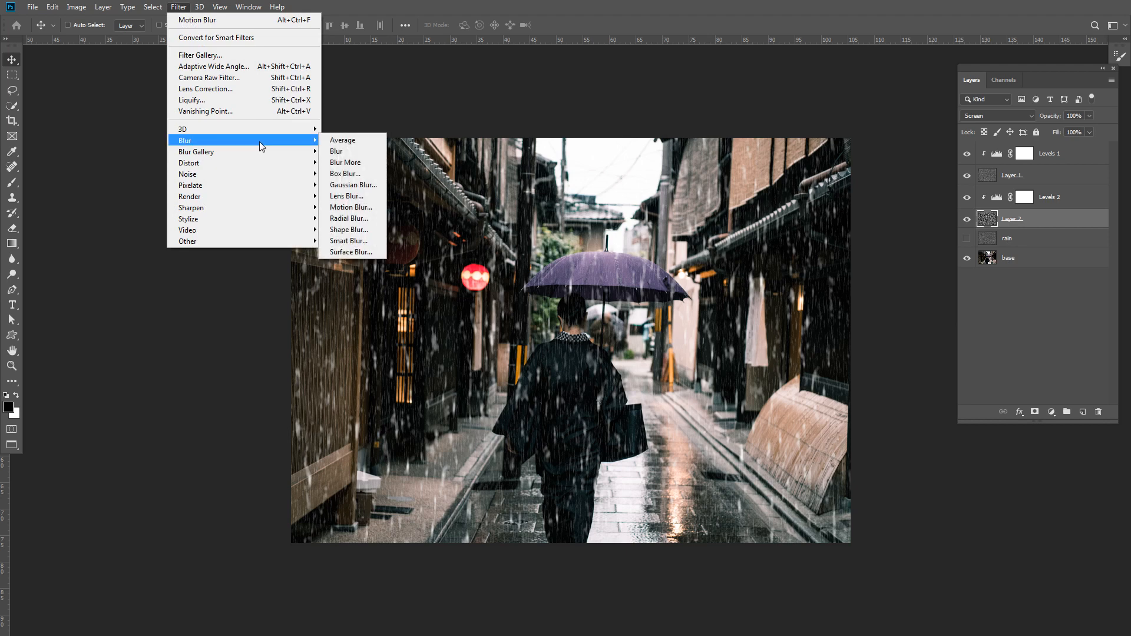
pyautogui.click(365, 209)
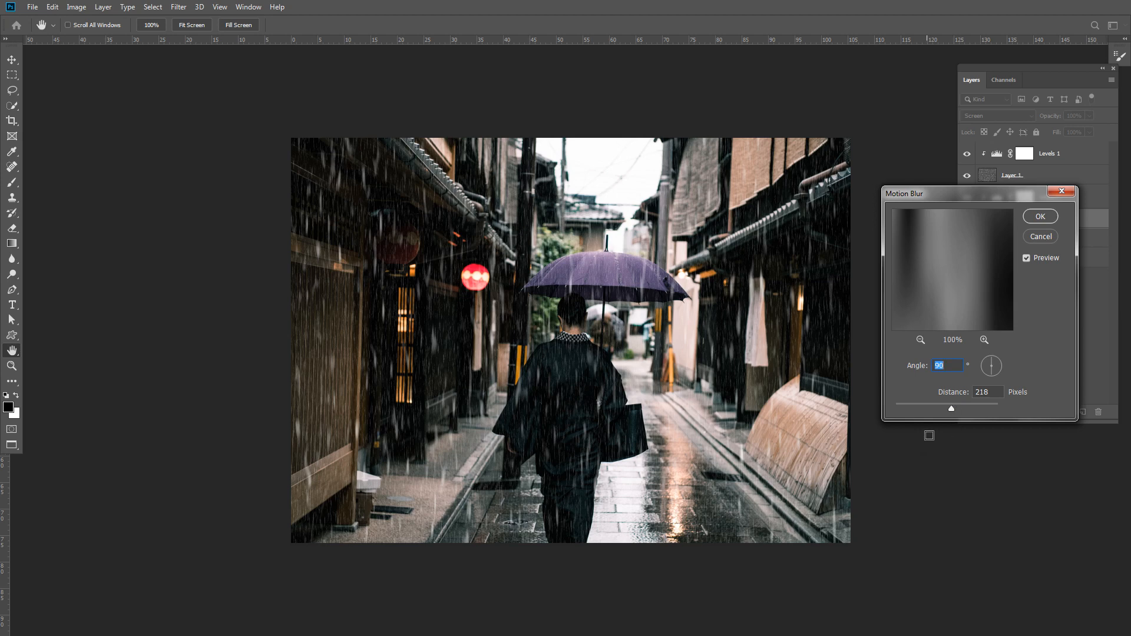
pyautogui.moveTo(949, 412); pyautogui.dragTo(953, 409)
pyautogui.click(1040, 217)
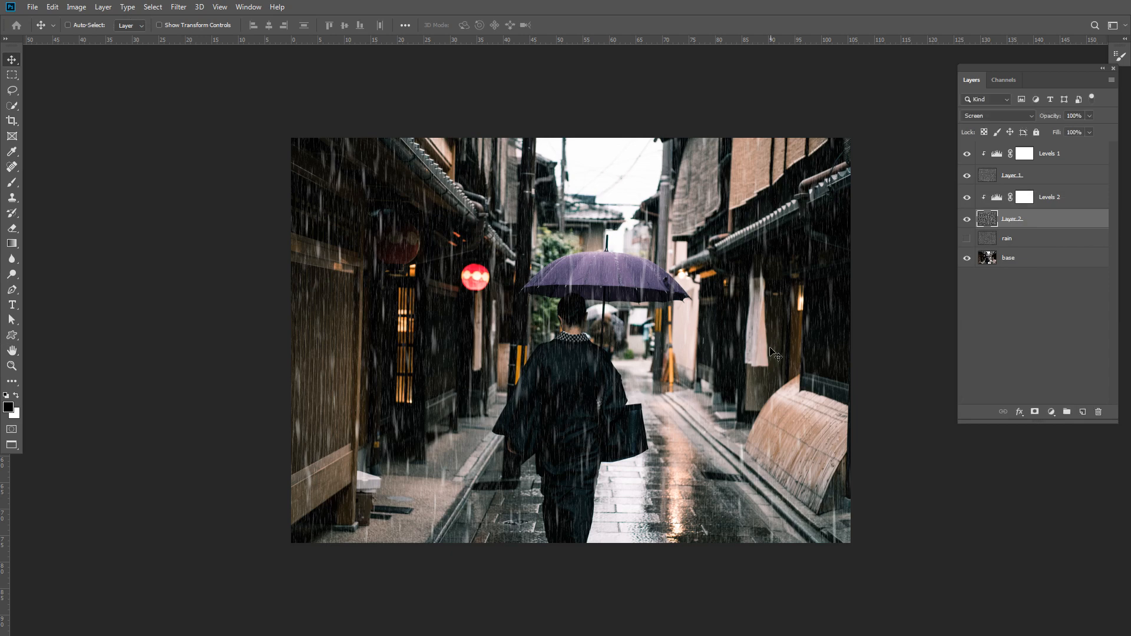
# Toggle Layer 2's visibility to check how the longer rain streaks change the photo
pyautogui.click(1021, 348)
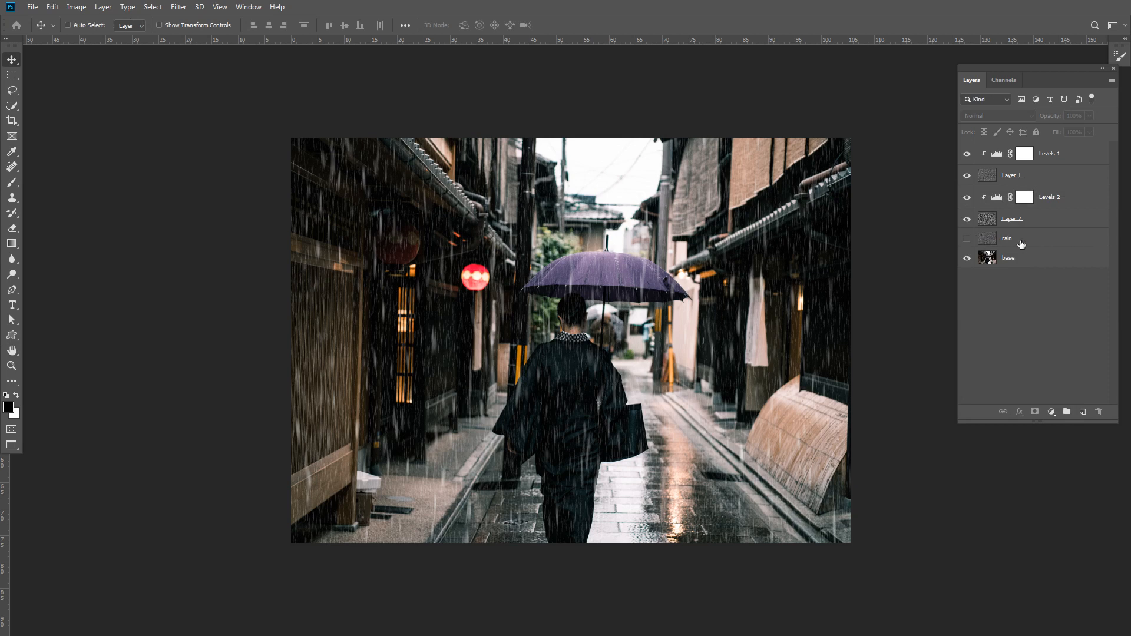
pyautogui.click(967, 220)
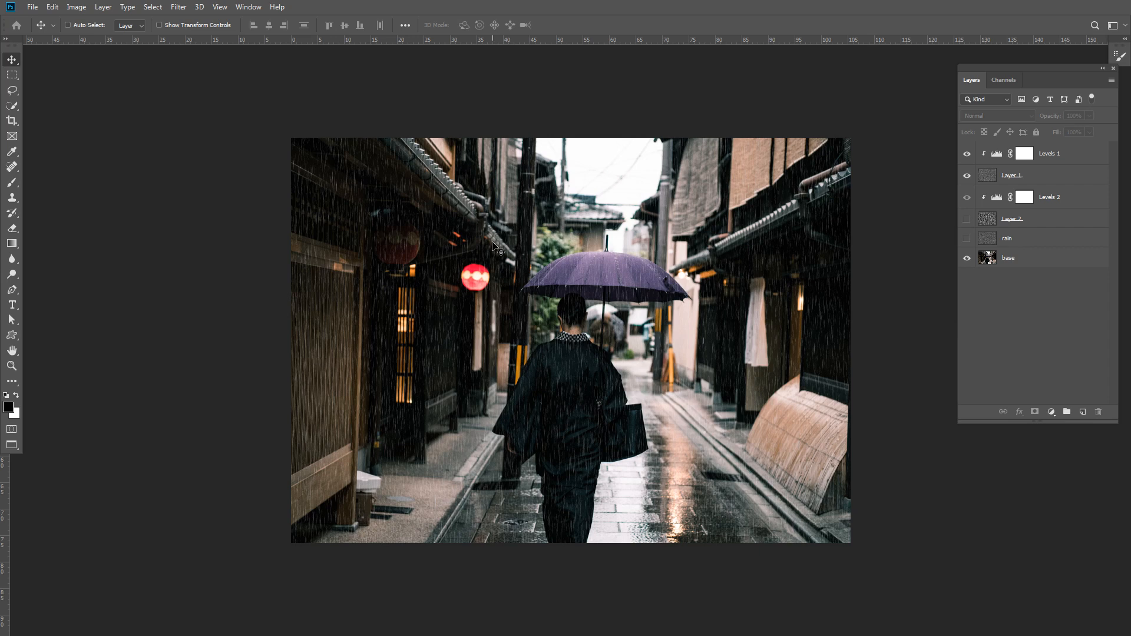
pyautogui.click(966, 219)
# Merge Layer 1, Layer 2 and their Levels adjustments into one layer and set its blend mode to Screen
pyautogui.click(1013, 219)
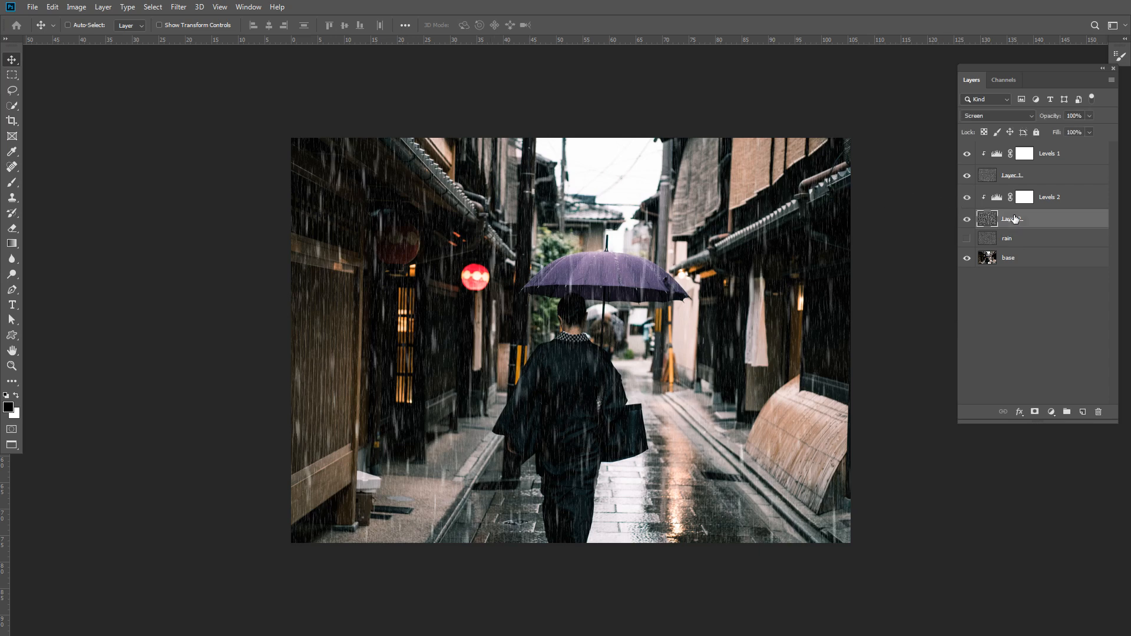
pyautogui.keyDown('shift'); pyautogui.click(1054, 154); pyautogui.keyUp('shift')
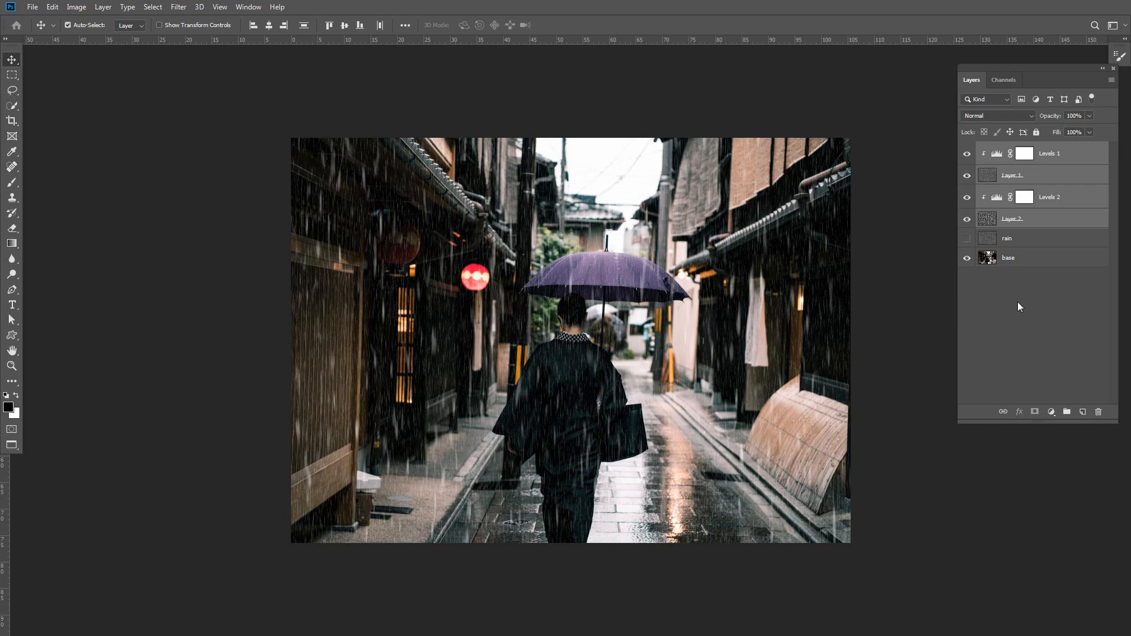
pyautogui.hotkey('ctrl', 'e')
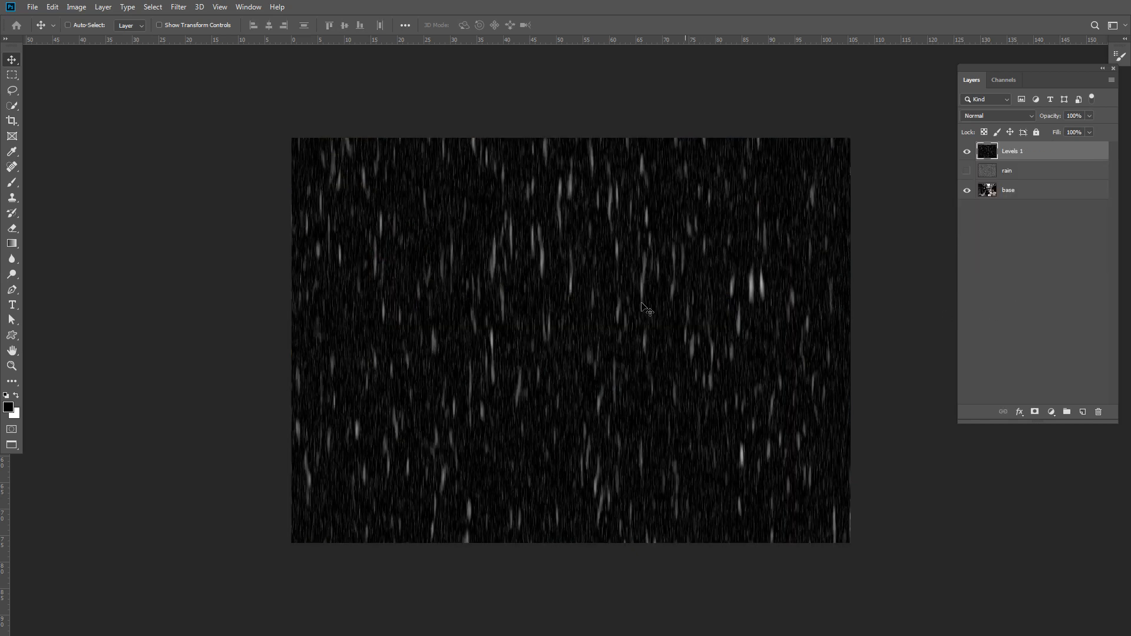
pyautogui.keyDown('ctrl'); pyautogui.click(1038, 152); pyautogui.keyUp('ctrl')
pyautogui.click(1035, 152)
pyautogui.click(1014, 118)
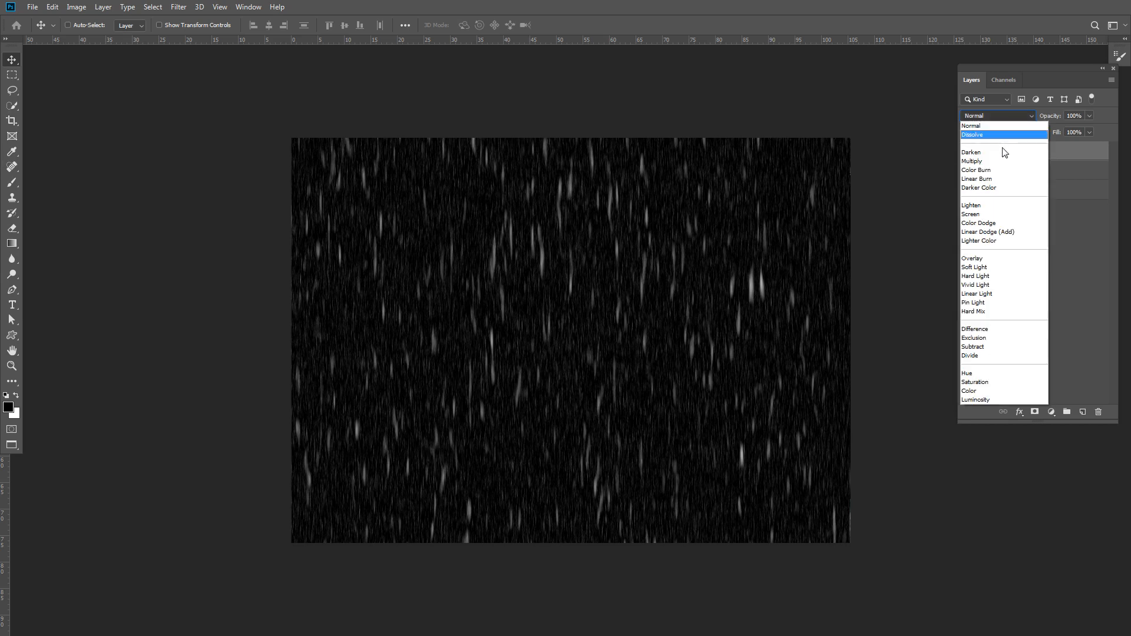
pyautogui.click(977, 214)
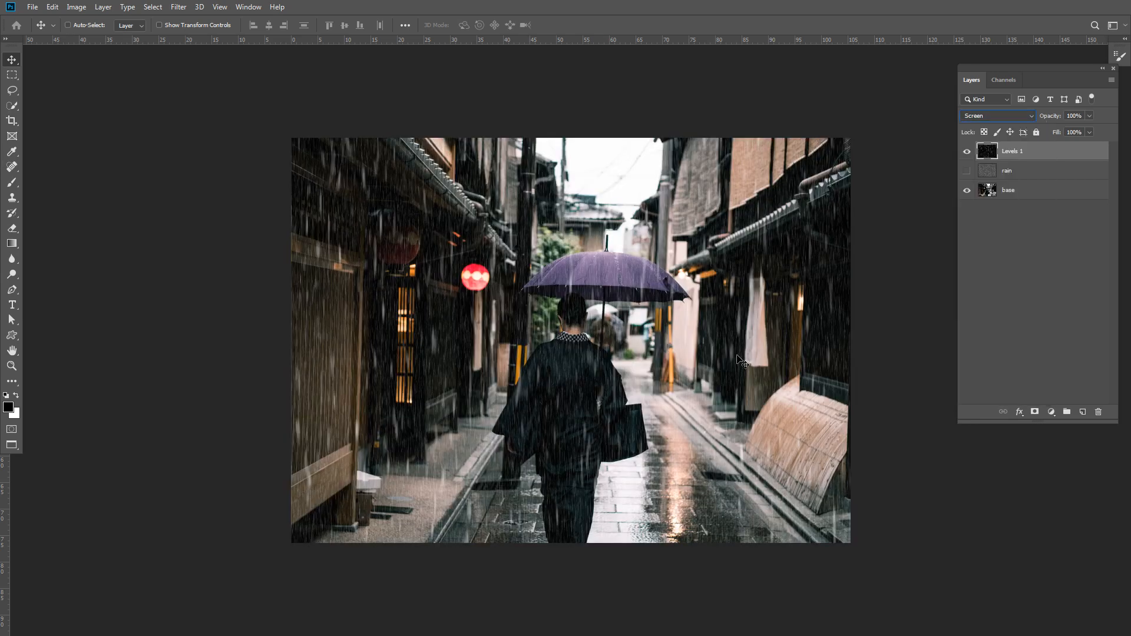
# Delete the hidden original rain layer
pyautogui.click(981, 330)
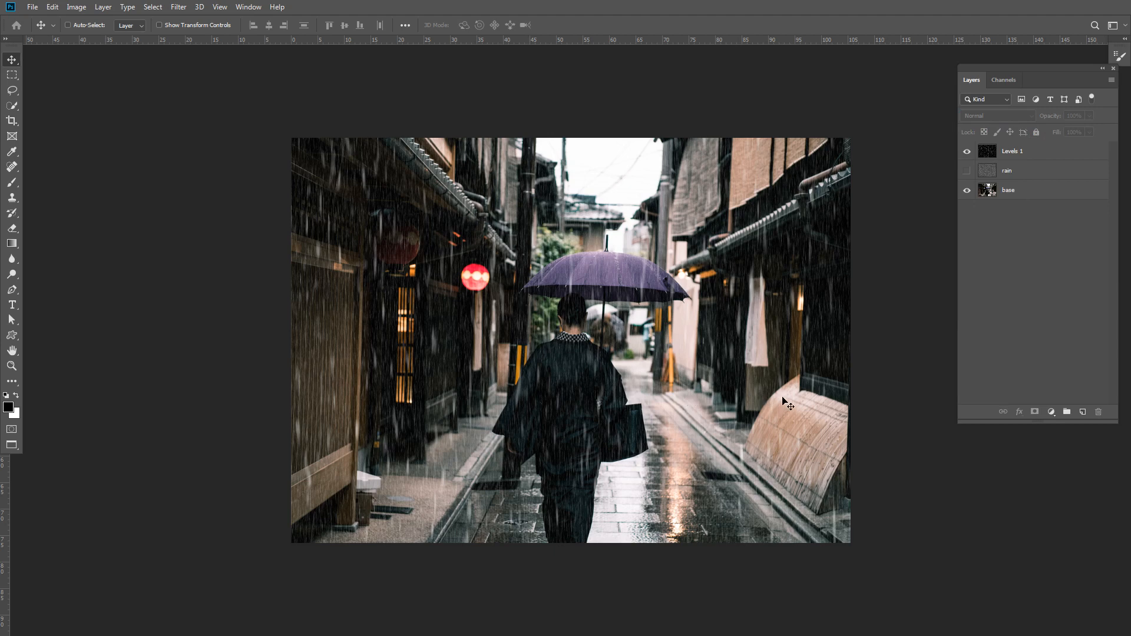
pyautogui.click(1024, 179)
pyautogui.press('Delete')
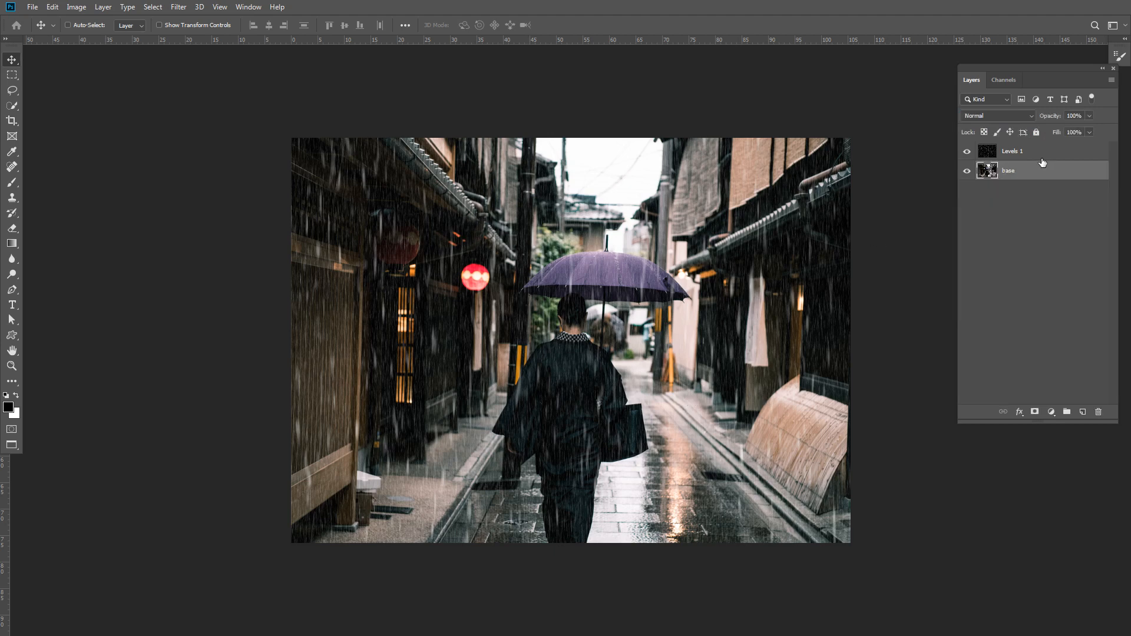
# Rename the merged Levels 1 layer as rain
pyautogui.click(1041, 158)
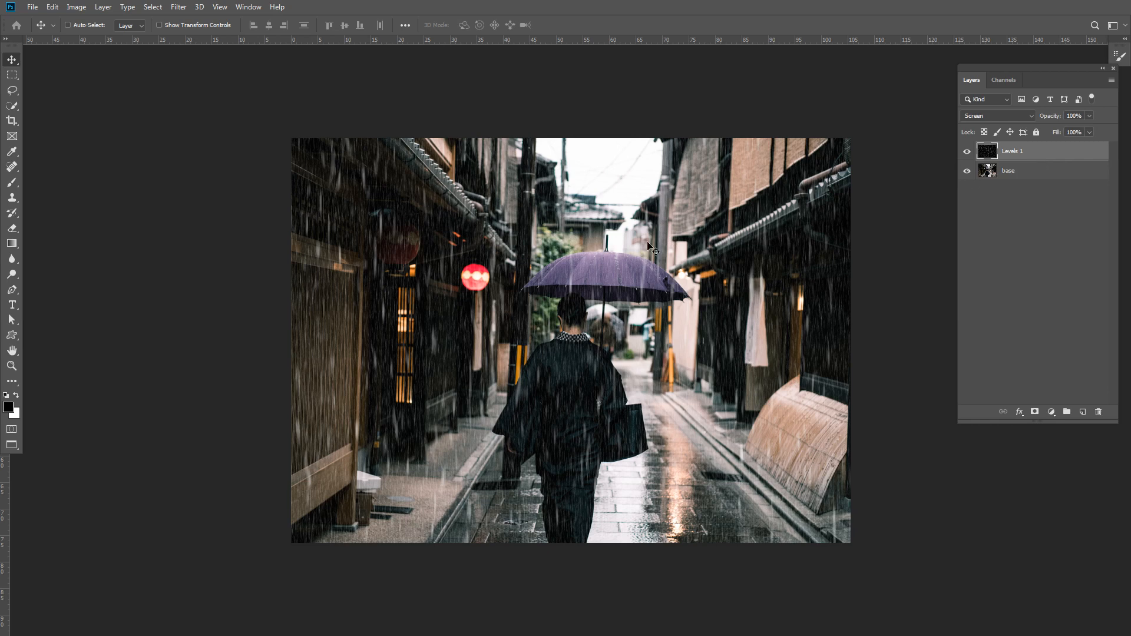
pyautogui.doubleClick(1011, 152)
pyautogui.write('rain')
pyautogui.press('Return')
pyautogui.doubleClick(1024, 152)
pyautogui.click(1103, 116)
pyautogui.doubleClick(1014, 151)
pyautogui.click(1029, 244)
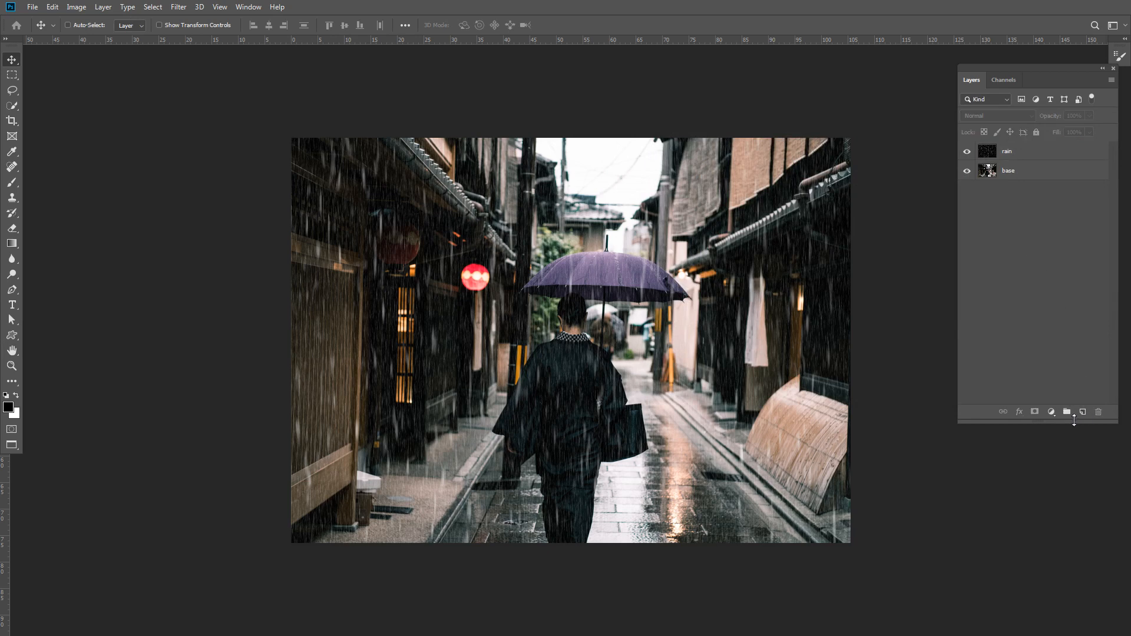
# Add a Hue/Saturation adjustment clipped to the rain layer, enable Colorize, set the hue to 189 and lower the saturation
pyautogui.click(1050, 412)
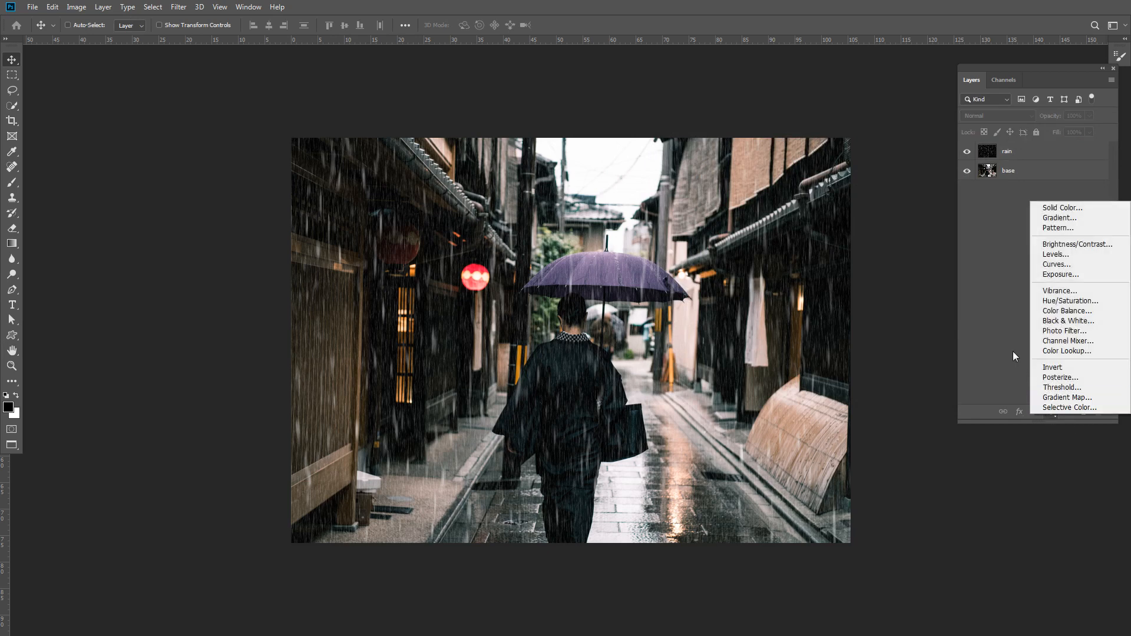
pyautogui.click(1068, 299)
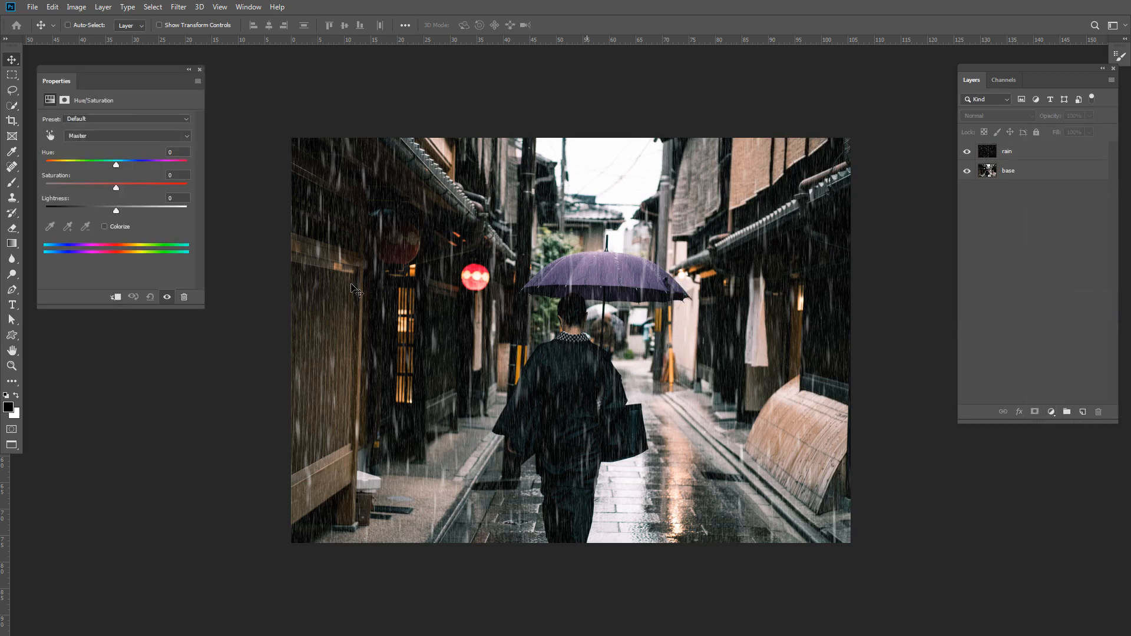
pyautogui.click(103, 226)
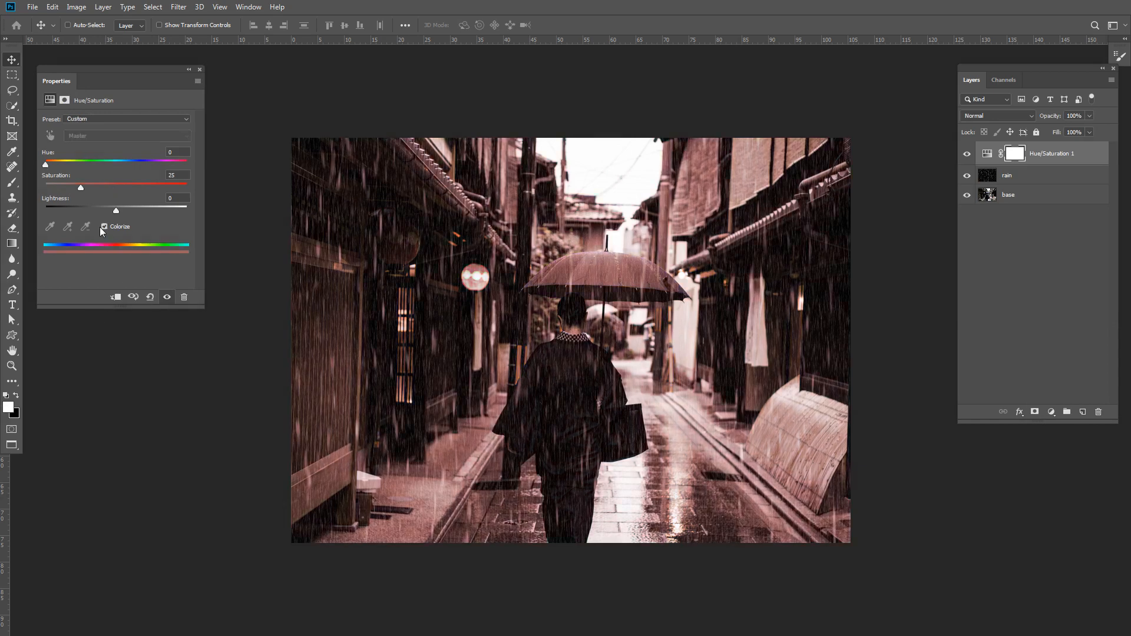
pyautogui.click(116, 298)
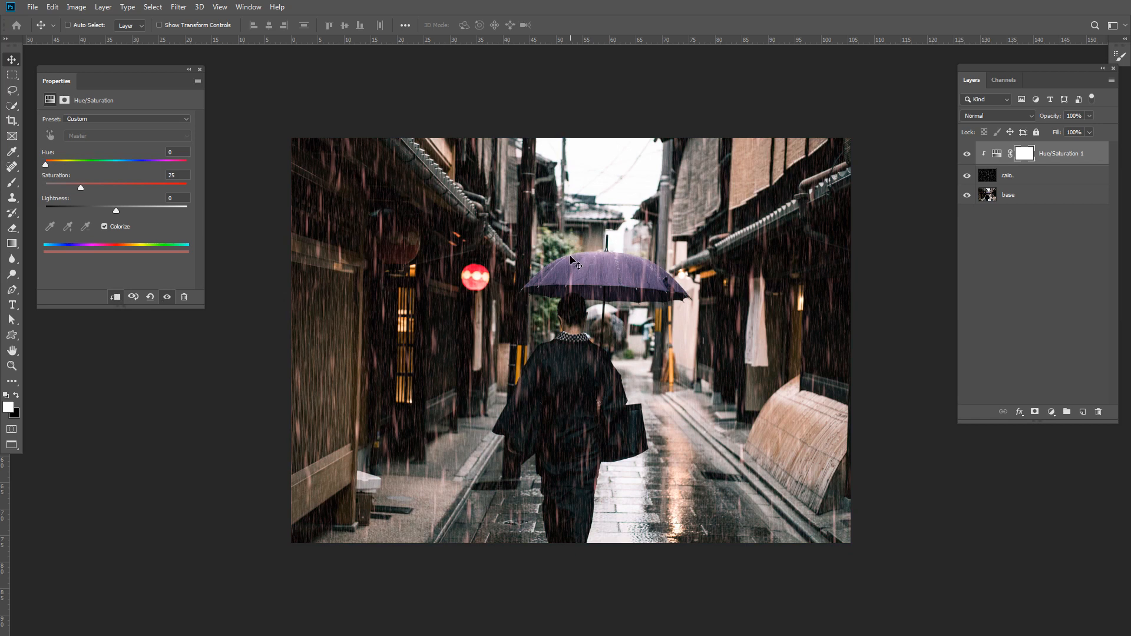
pyautogui.moveTo(48, 167); pyautogui.dragTo(127, 169)
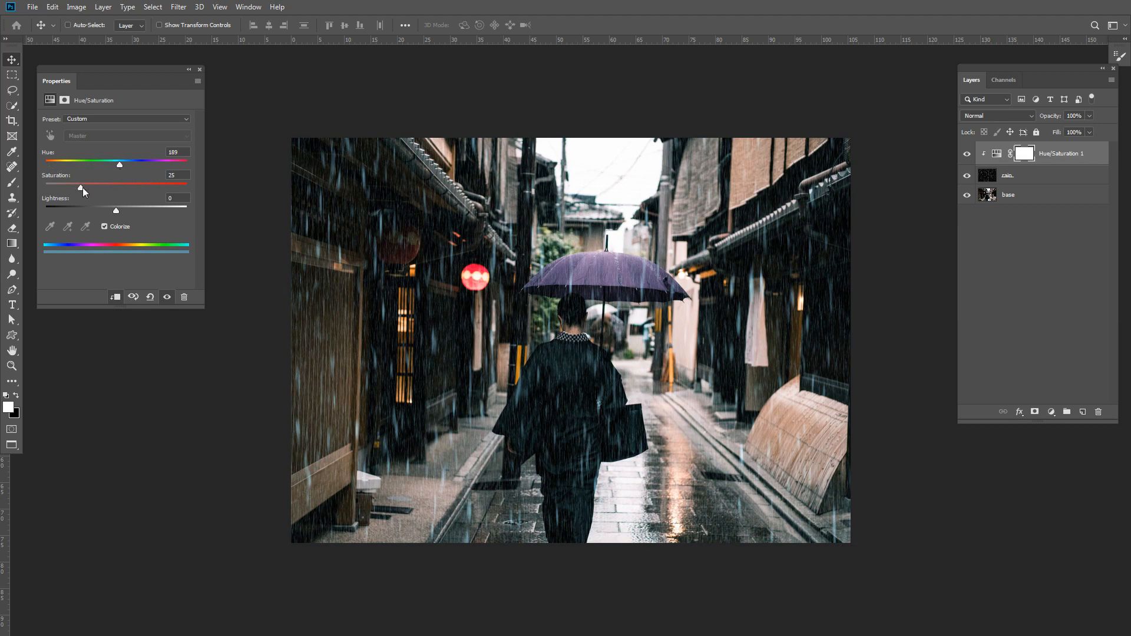
pyautogui.moveTo(52, 192)
pyautogui.mouseDown()
pyautogui.moveTo(220, 201)
pyautogui.moveTo(59, 201)
pyautogui.mouseUp()
pyautogui.click(199, 69)
pyautogui.click(1054, 263)
pyautogui.press('x')
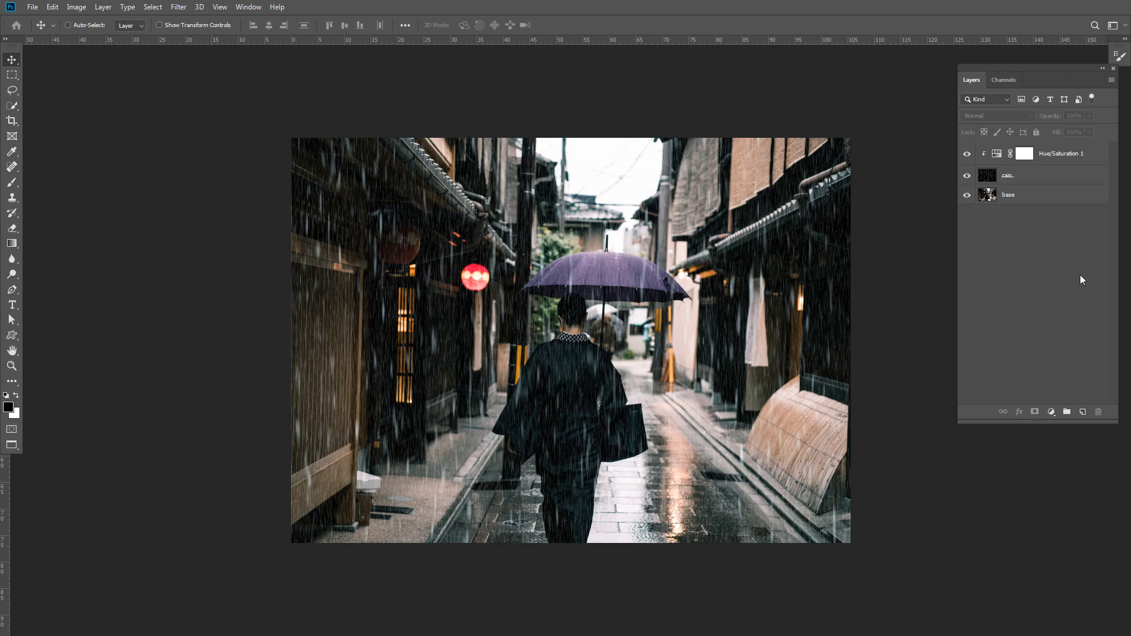
# Add a second clipped Hue/Saturation adjustment directly above the rain layer, enable Colorize and raise its hue
pyautogui.click(1041, 180)
pyautogui.click(1051, 411)
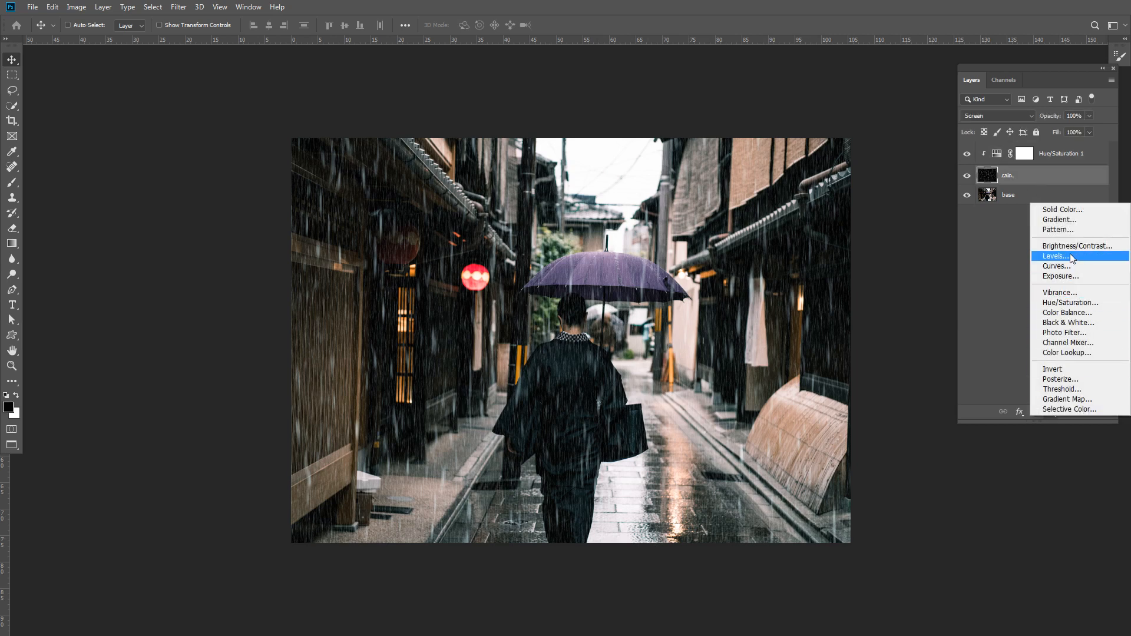
pyautogui.click(1070, 303)
pyautogui.click(105, 227)
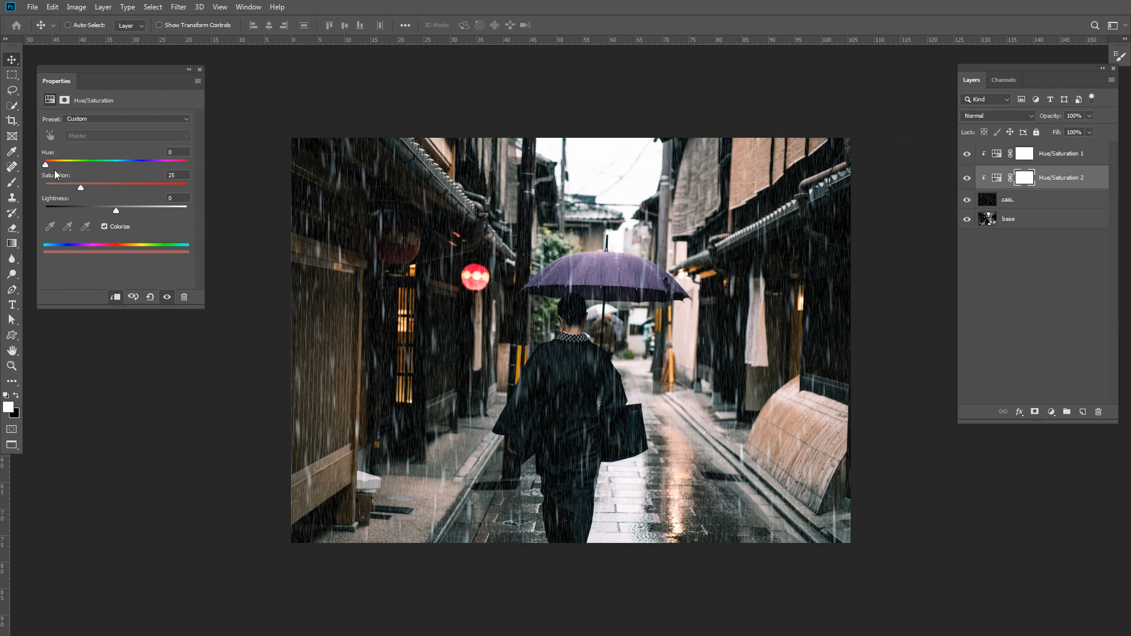
pyautogui.moveTo(45, 164); pyautogui.dragTo(71, 165)
pyautogui.click(200, 69)
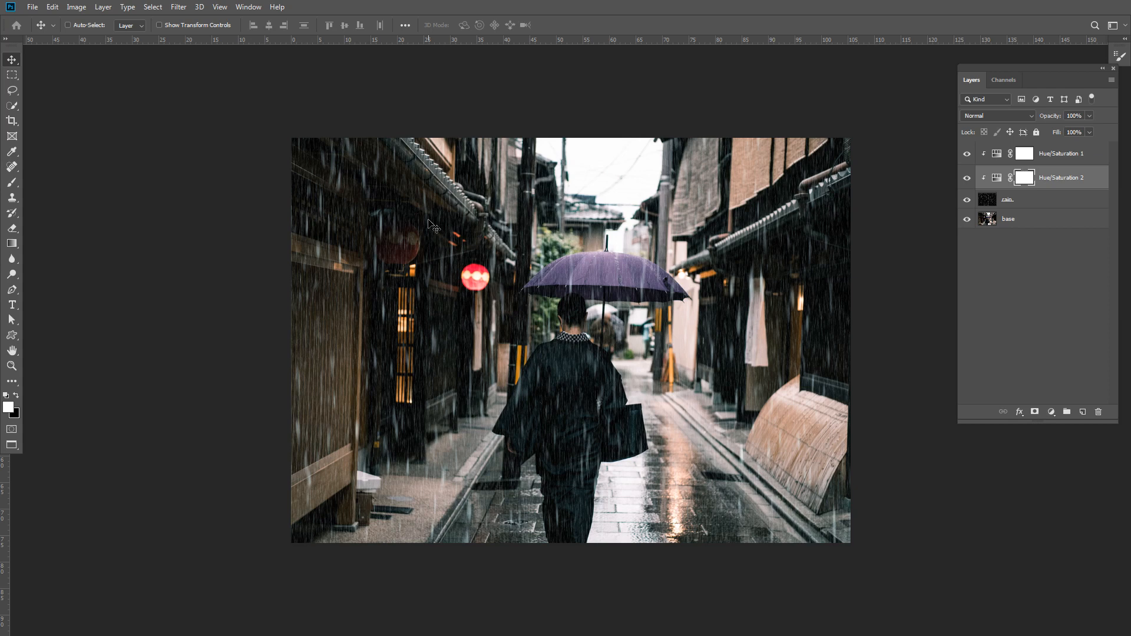
pyautogui.click(1000, 287)
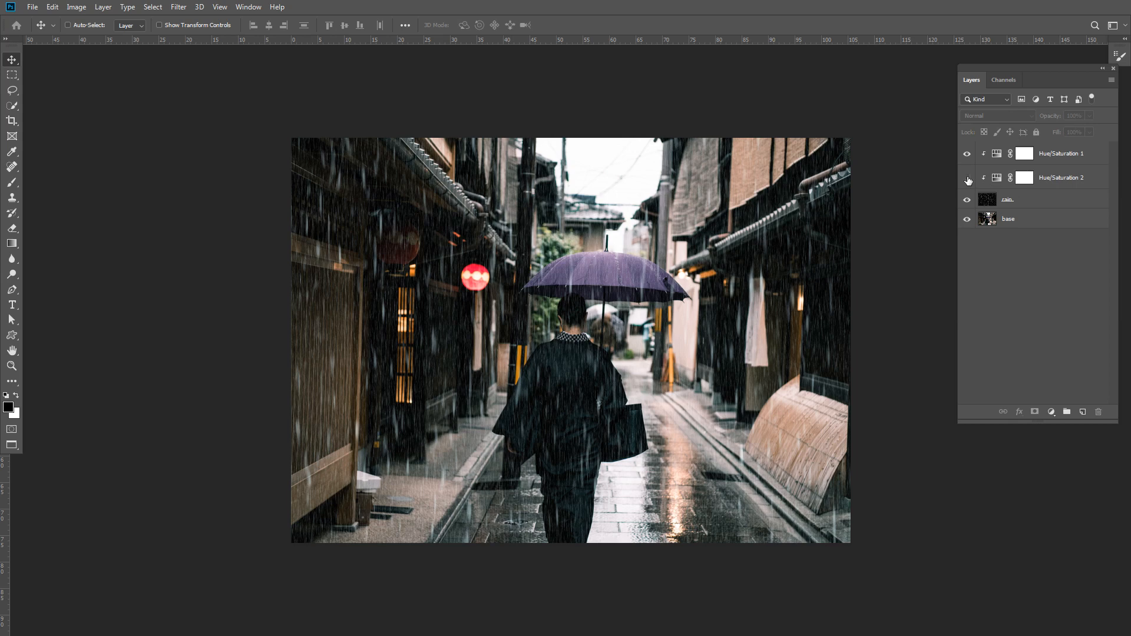
# Compare the rain with and without the Hue/Saturation colour tint and inspect it closely around the umbrella
pyautogui.click(968, 155)
pyautogui.click(969, 156)
pyautogui.click(967, 155)
pyautogui.hotkey('ctrl', '+')
pyautogui.hotkey('ctrl', '+')
pyautogui.hotkey('ctrl', '+')
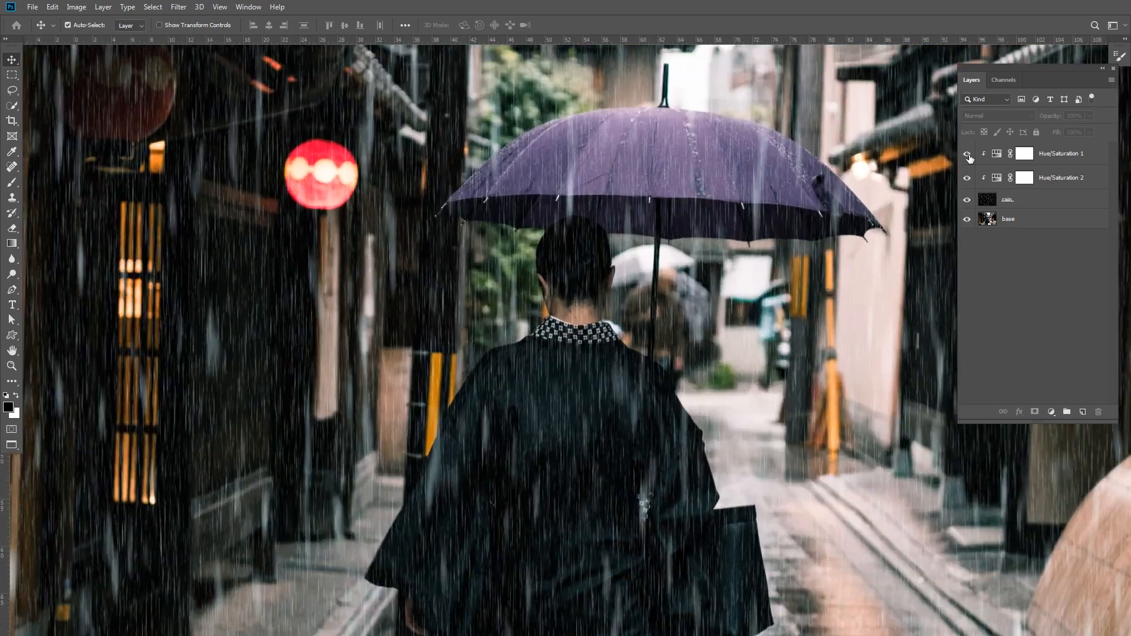
# Compare the rain with and without the Hue/Saturation tint up close, then view the whole photo
pyautogui.hotkey('ctrl', '+')
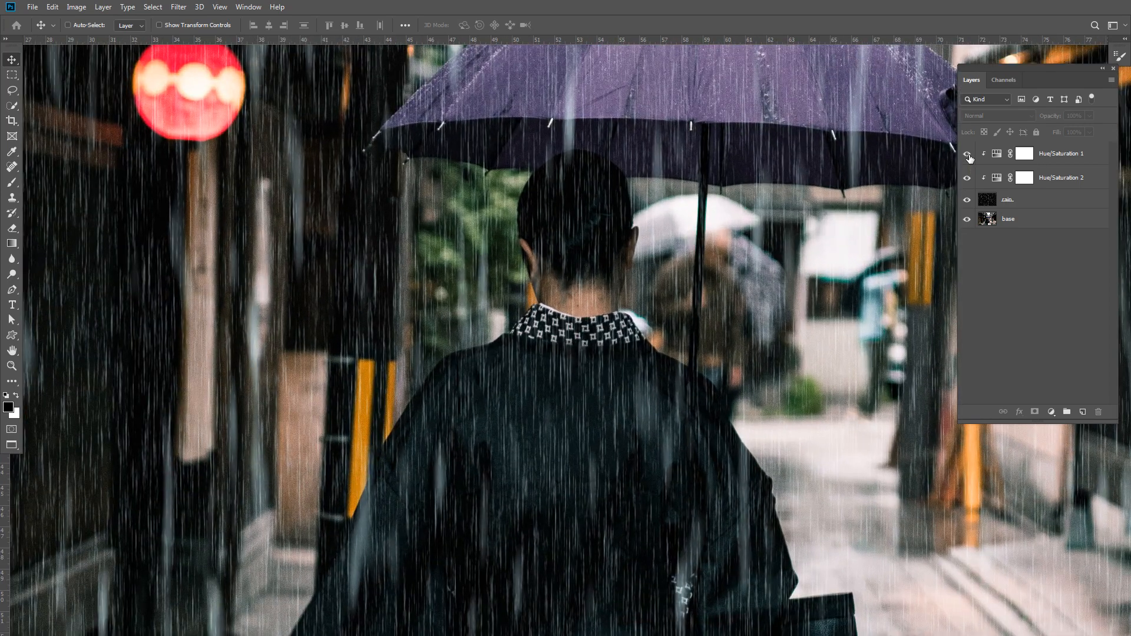
pyautogui.click(967, 155)
pyautogui.click(968, 157)
pyautogui.click(969, 179)
pyautogui.hotkey('ctrl', '0')
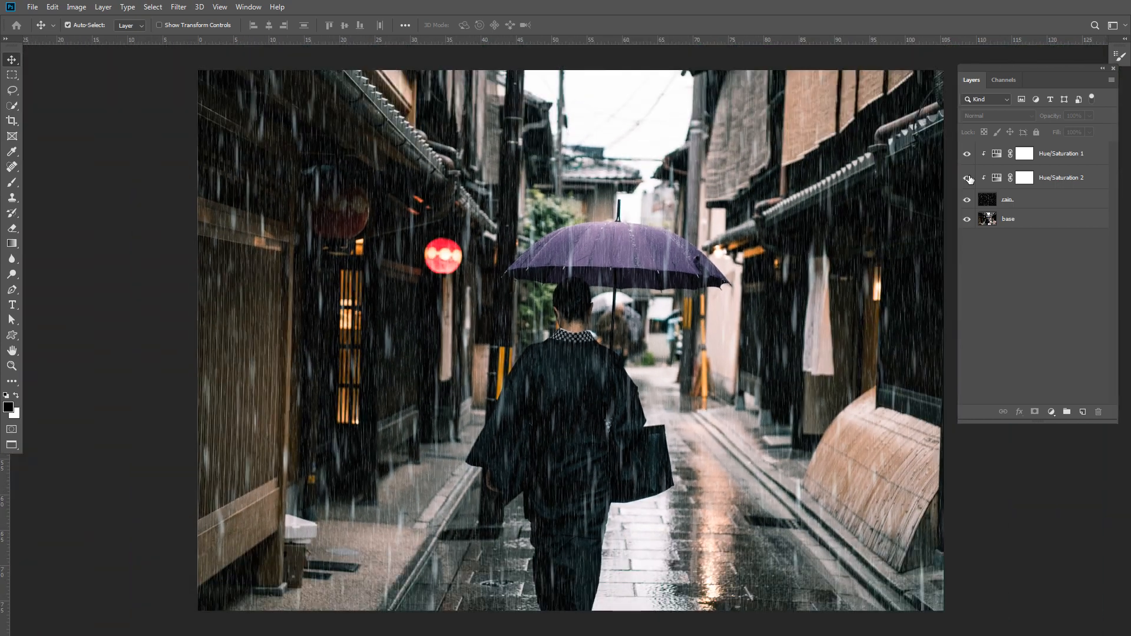
pyautogui.hotkey('ctrl', '-')
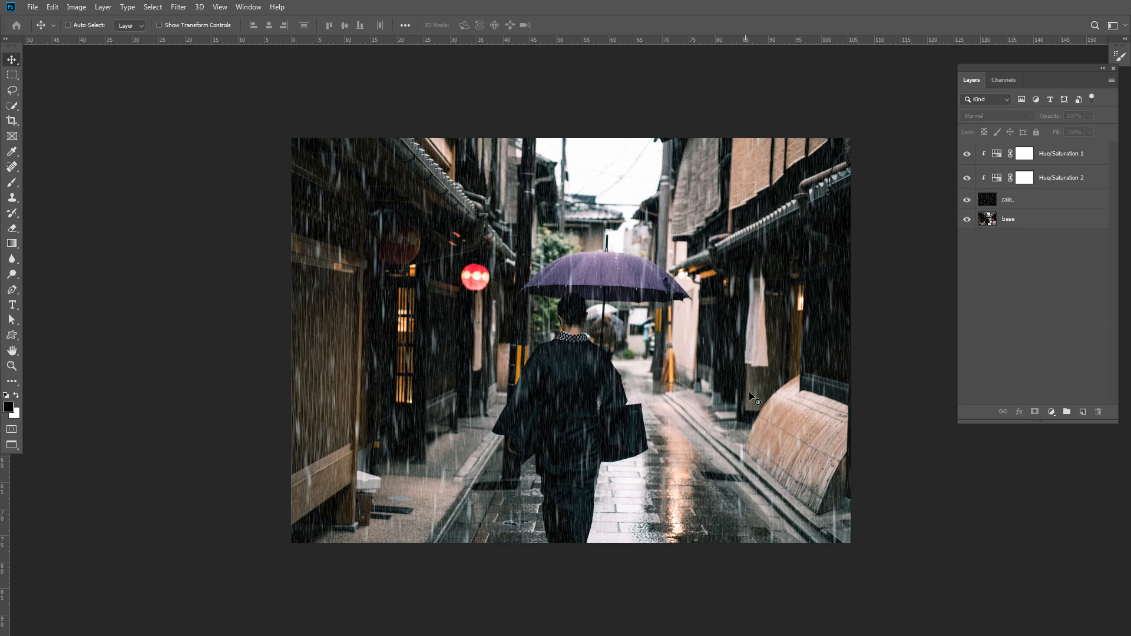
# Reorder the clipped adjustments so Hue/Saturation 2 sits above Hue/Saturation 1, and check its effect on the rain
pyautogui.moveTo(1028, 176); pyautogui.dragTo(1043, 153)
pyautogui.click(967, 155)
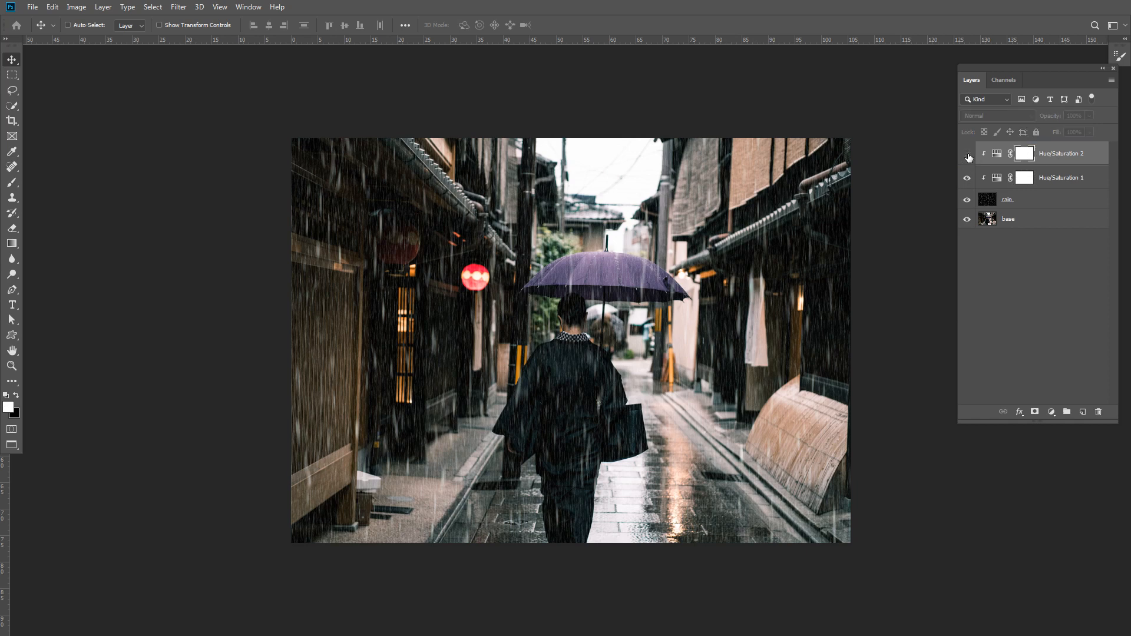
pyautogui.click(967, 155)
# Set the saturation of the Hue/Saturation 1 adjustment to 12
pyautogui.doubleClick(996, 178)
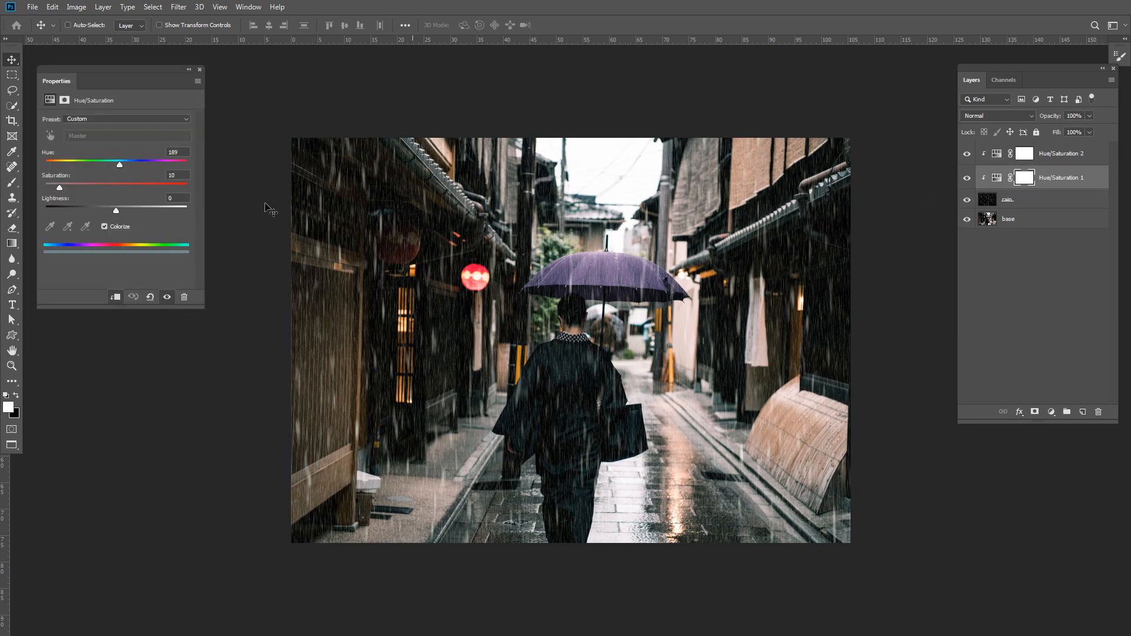
pyautogui.click(62, 185)
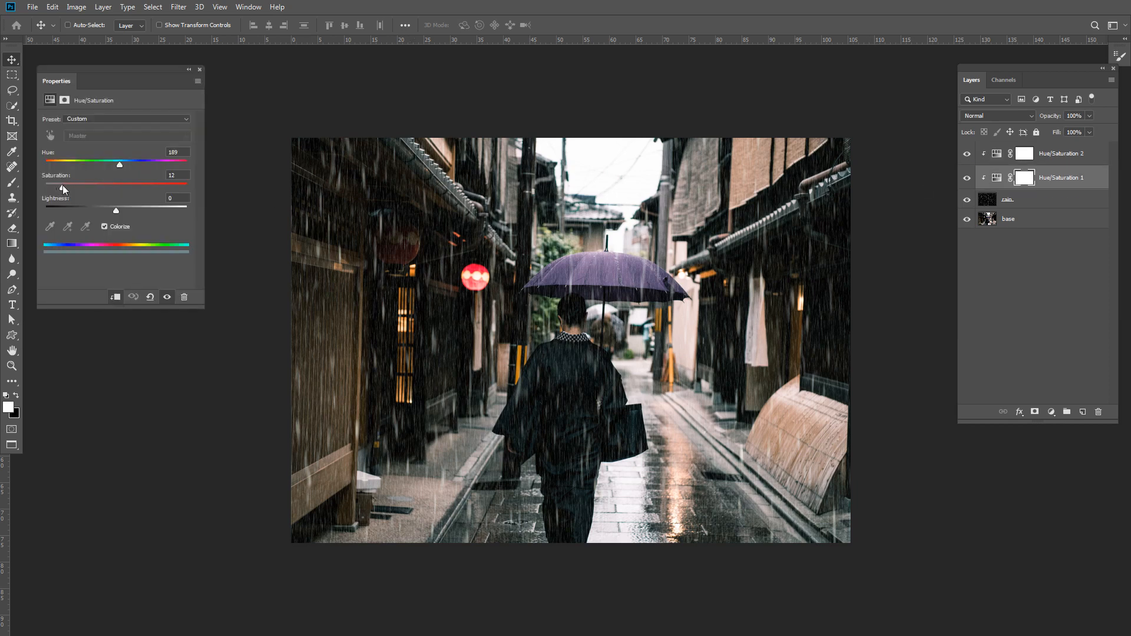
pyautogui.click(199, 69)
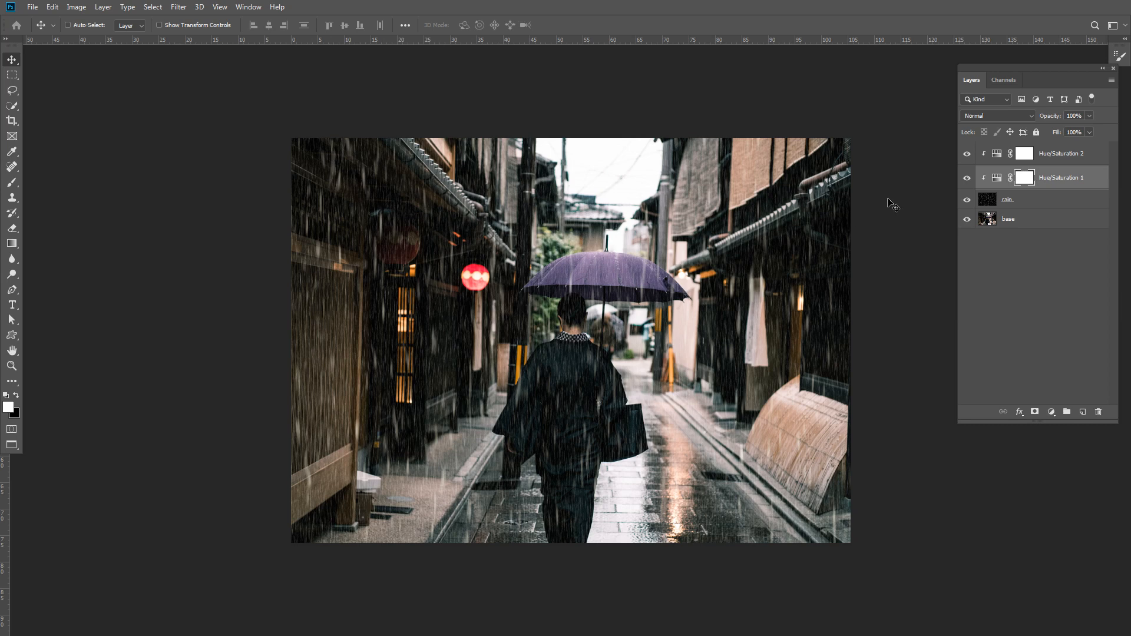
# Set the saturation of the Hue/Saturation 2 adjustment to 4 and leave all layers deselected
pyautogui.doubleClick(999, 161)
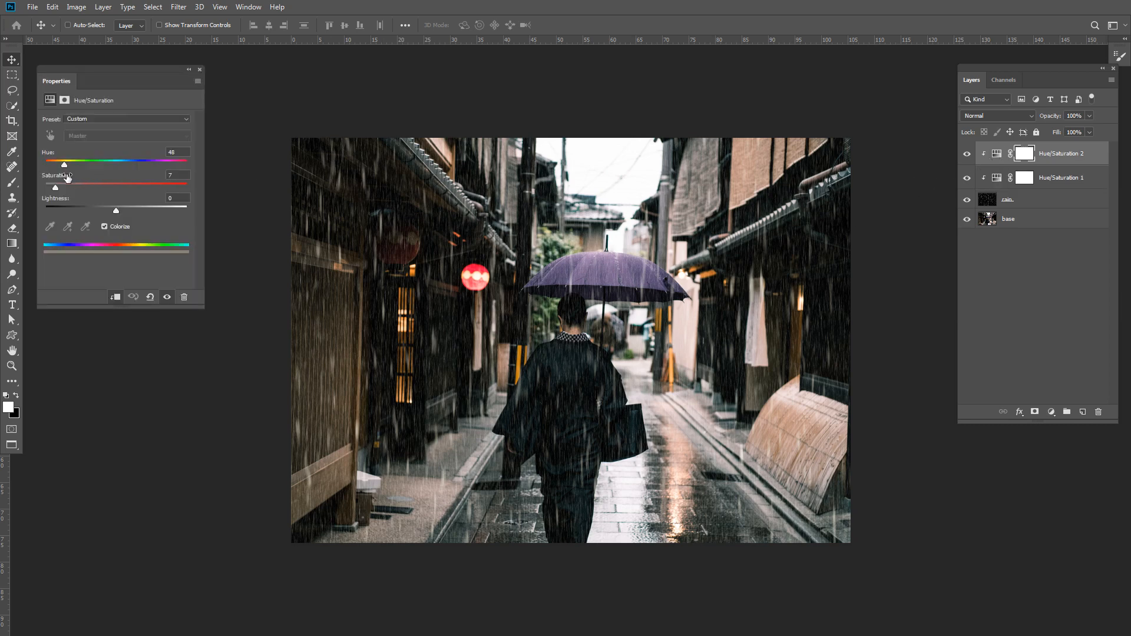
pyautogui.moveTo(52, 185); pyautogui.dragTo(51, 187)
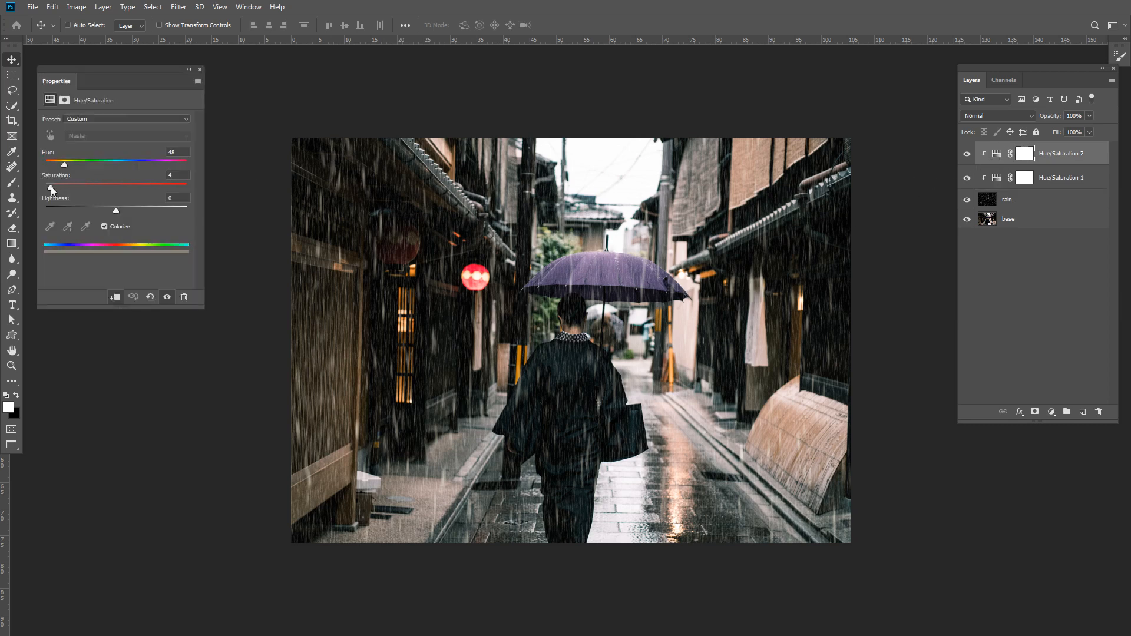
pyautogui.click(200, 70)
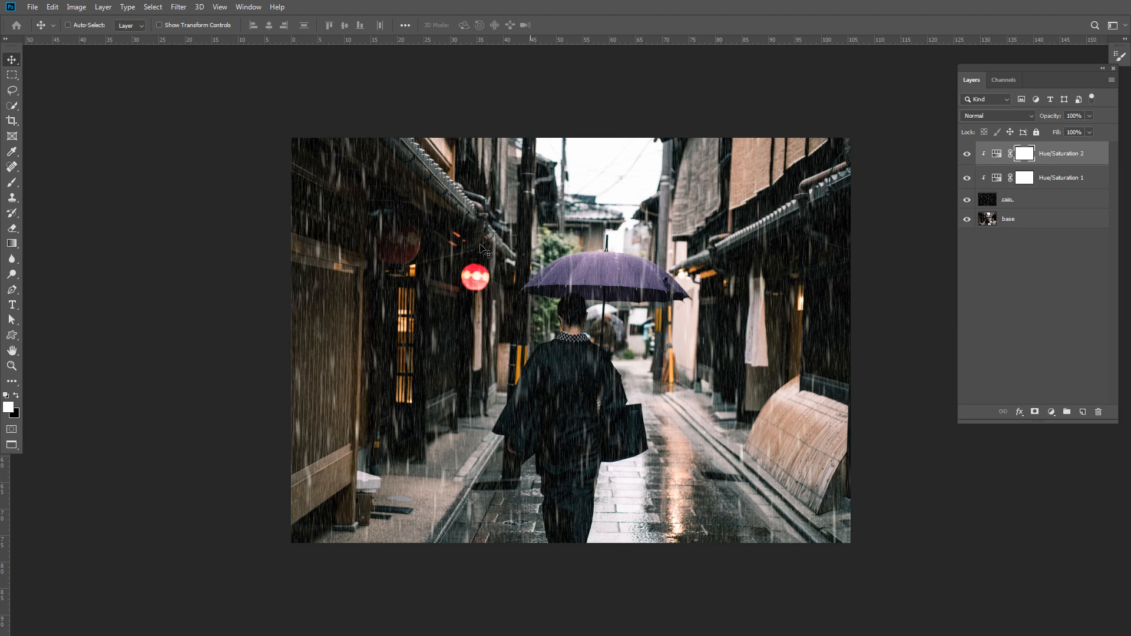
pyautogui.click(1028, 297)
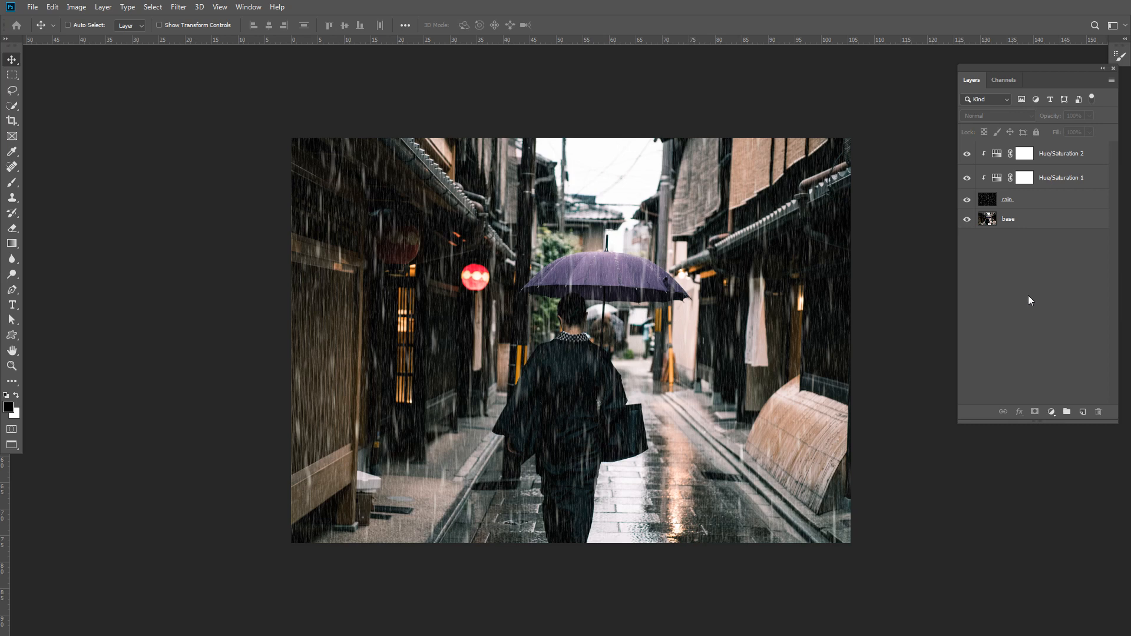
# Stamp all visible layers into a new merged layer on top and open it in the Camera Raw Filter
pyautogui.click(178, 7)
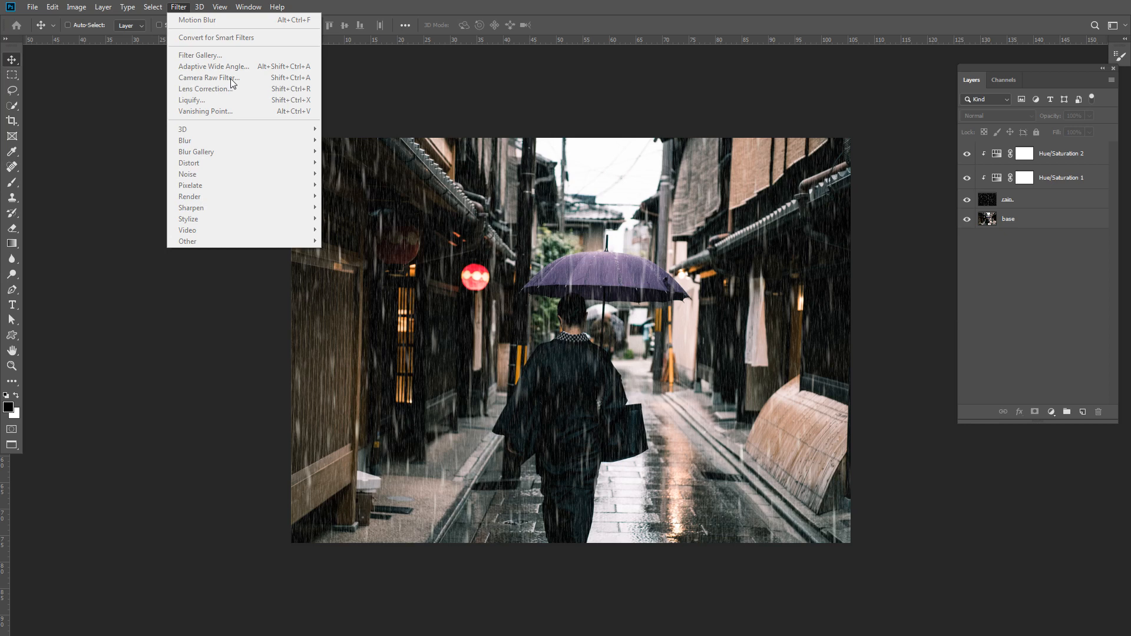
pyautogui.click(1004, 299)
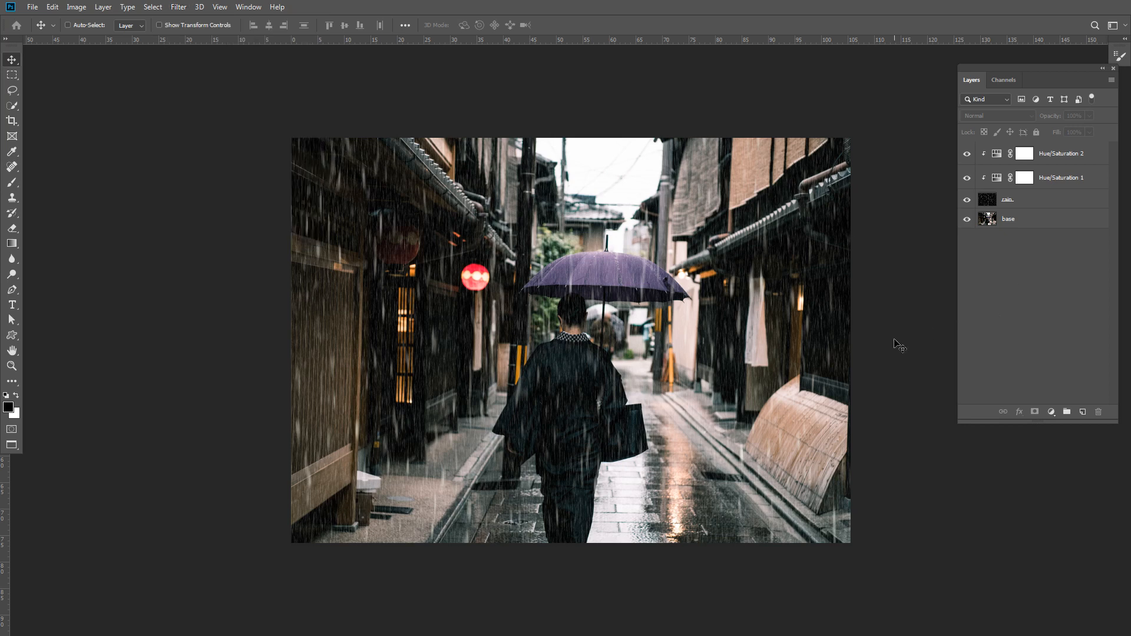
pyautogui.press('ctrl')
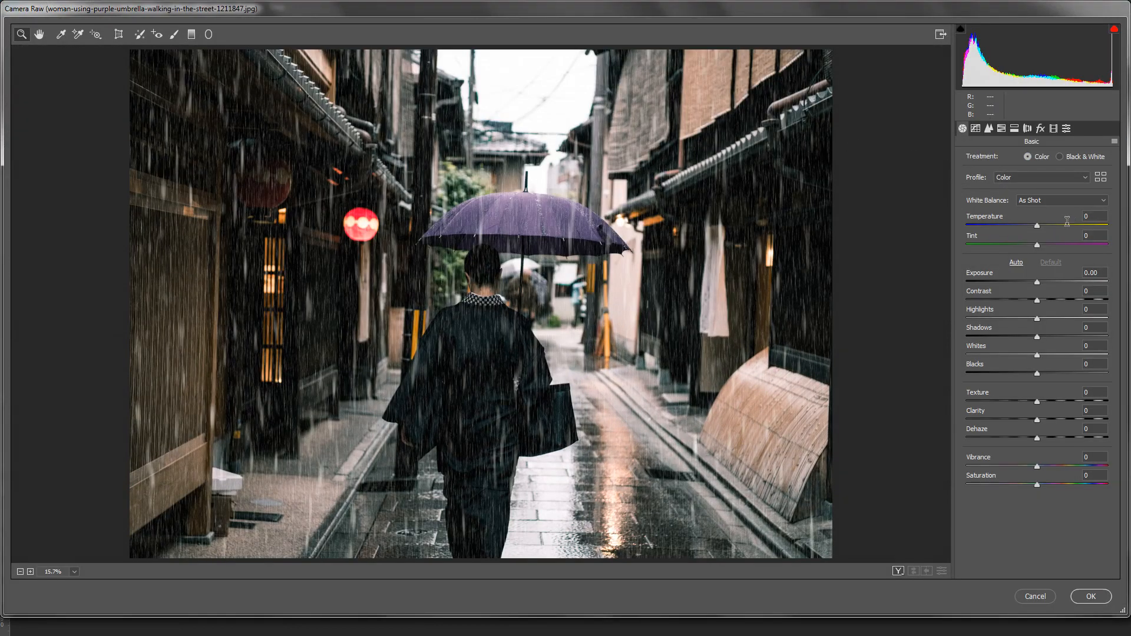
# Cool the image's white balance by setting Temperature to -18
pyautogui.click(1037, 226)
pyautogui.press('Down')
pyautogui.press('Down')
pyautogui.press('Down')
pyautogui.moveTo(1034, 227); pyautogui.dragTo(1006, 232)
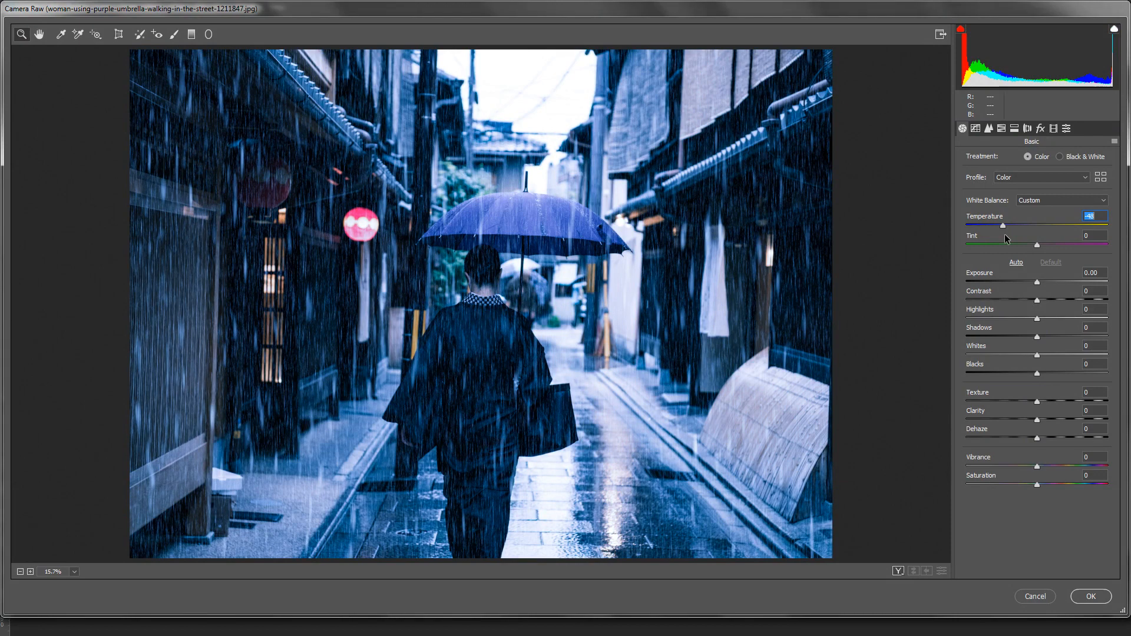
pyautogui.moveTo(1004, 235); pyautogui.dragTo(1021, 234)
pyautogui.press('Down')
pyautogui.press('Down')
pyautogui.press('Down')
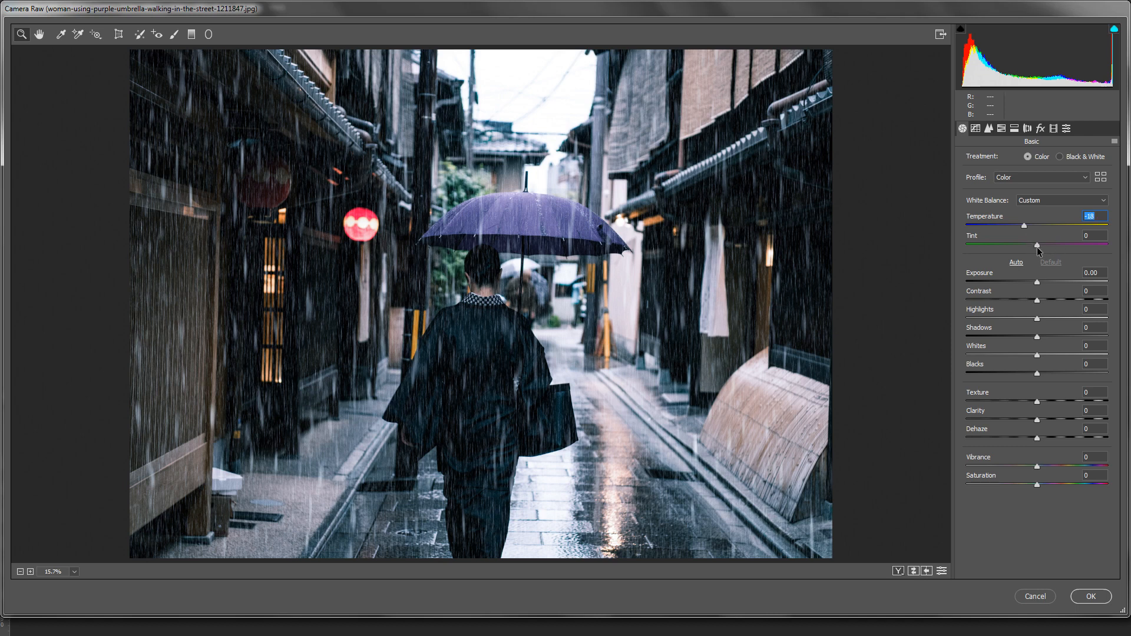
# Shift the white balance towards green by setting Tint to -20, and check the whole image
pyautogui.click(1037, 242)
pyautogui.moveTo(1033, 243); pyautogui.dragTo(1025, 245)
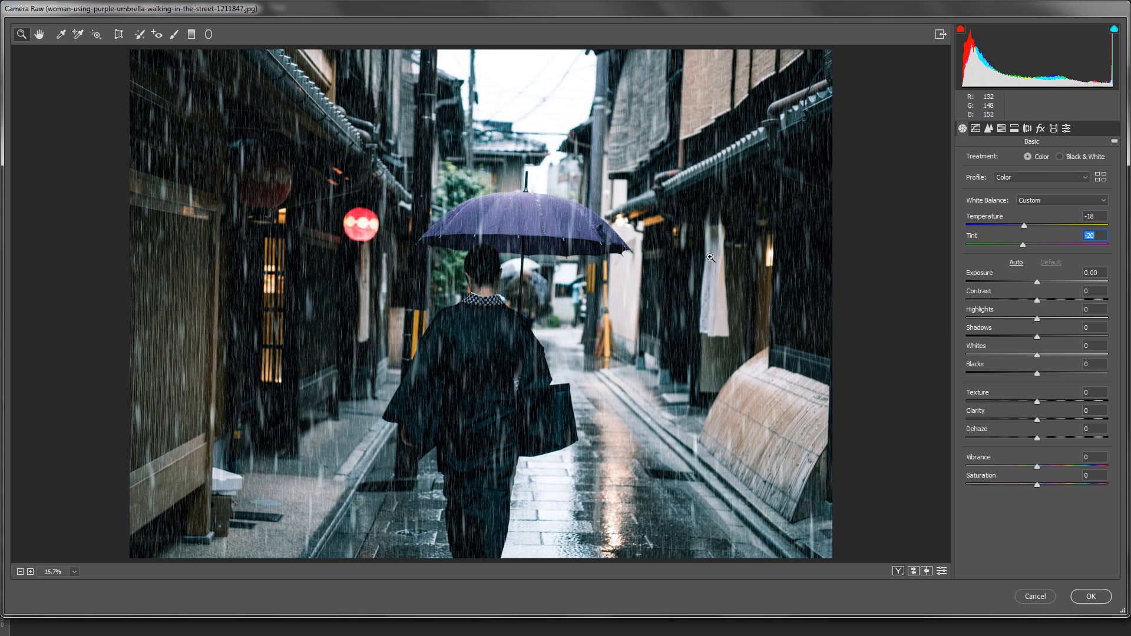
pyautogui.scroll(-2, 711, 258)
pyautogui.scroll(2, 710, 257)
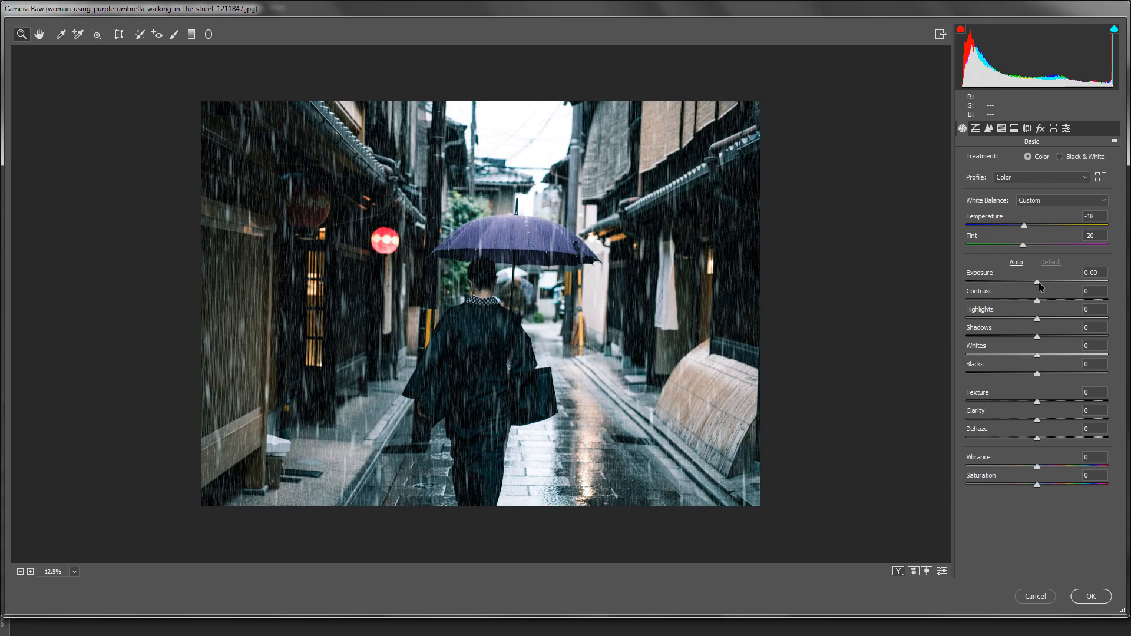
# Set Exposure to +0.30, Contrast to -19, Highlights to -18, Shadows to -28, Whites to -13 and Blacks to -13
pyautogui.moveTo(1037, 281); pyautogui.dragTo(1023, 299)
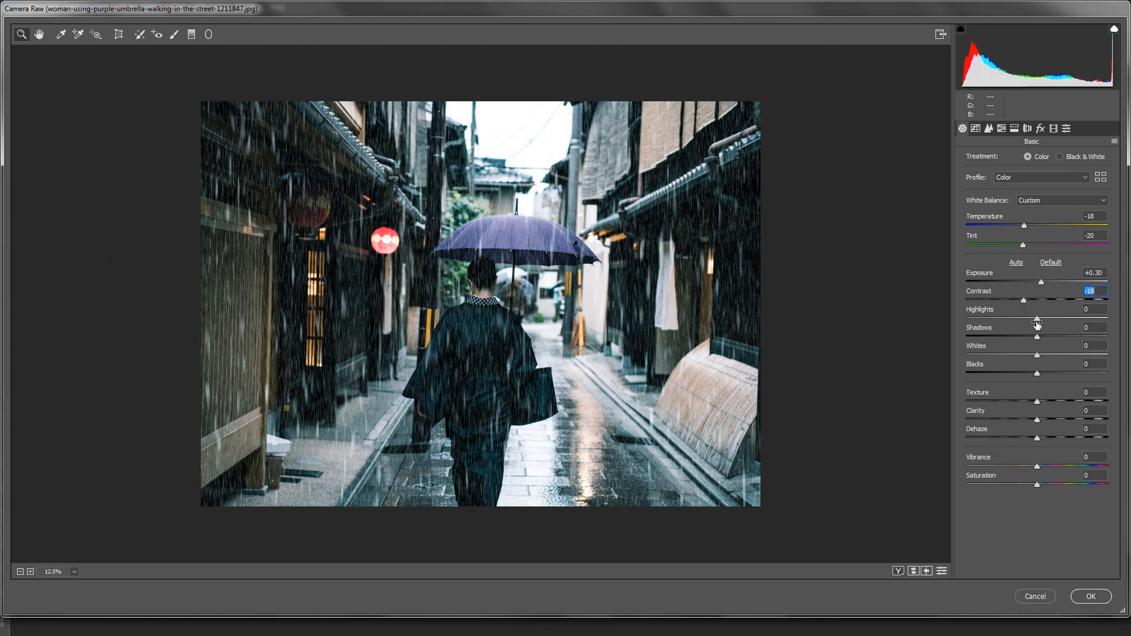
pyautogui.moveTo(1038, 319); pyautogui.dragTo(1028, 328)
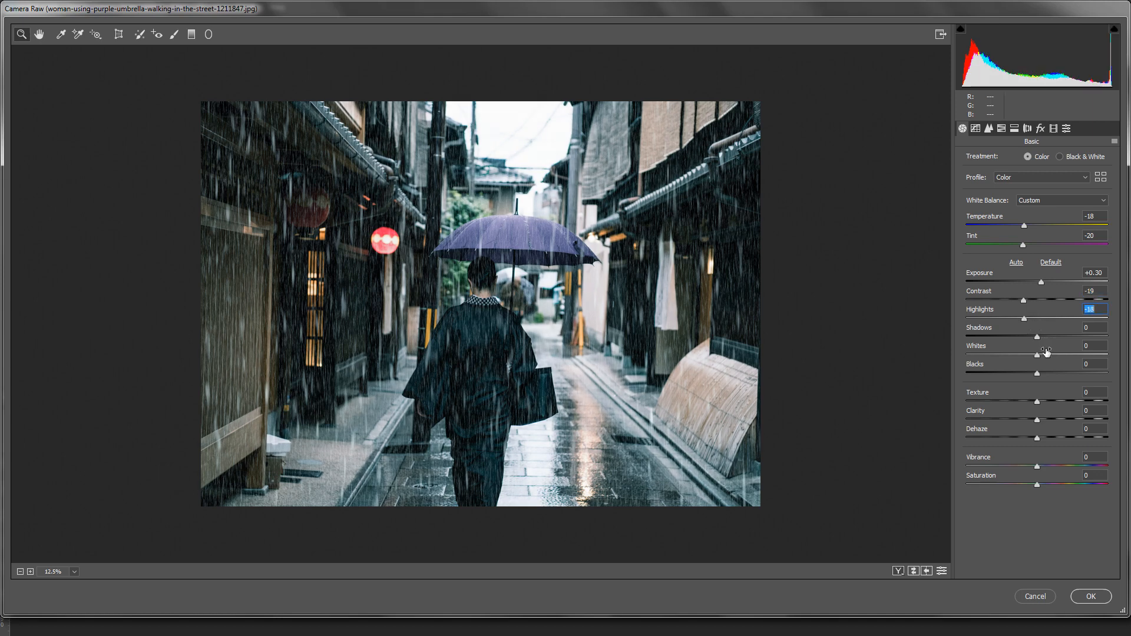
pyautogui.moveTo(1037, 340); pyautogui.dragTo(1017, 340)
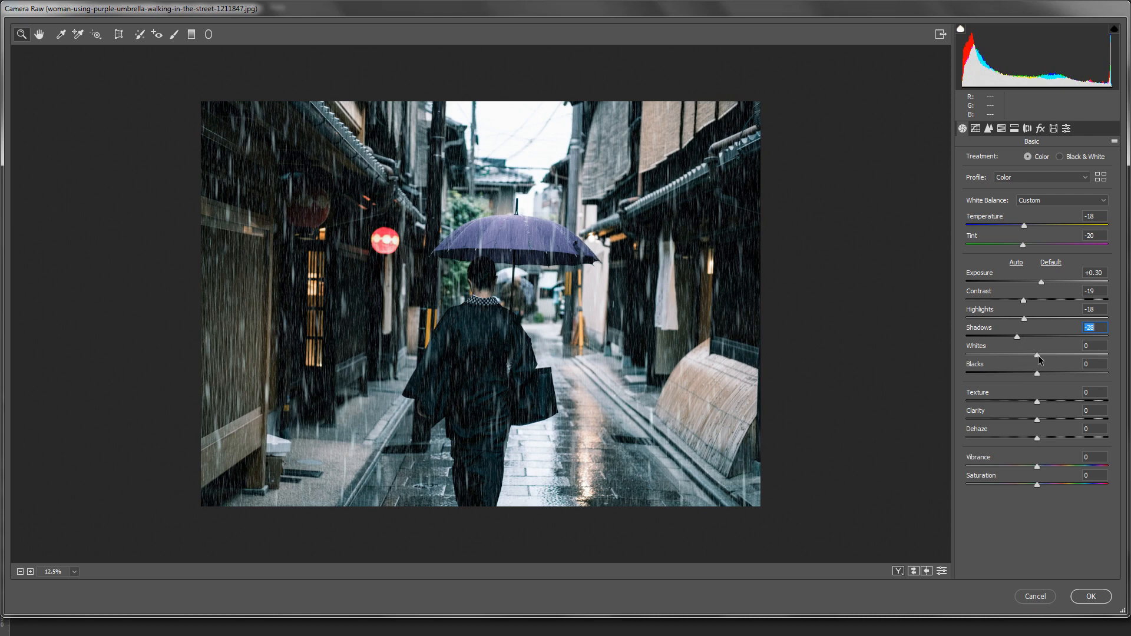
pyautogui.moveTo(1038, 355); pyautogui.dragTo(1027, 356)
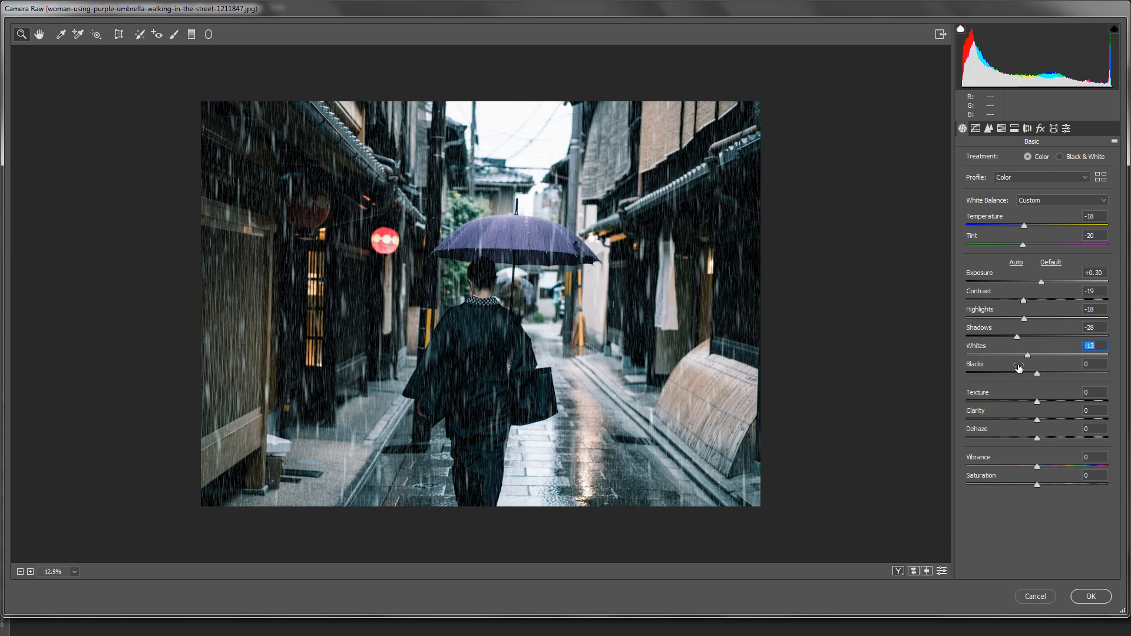
pyautogui.moveTo(1038, 377); pyautogui.dragTo(1029, 377)
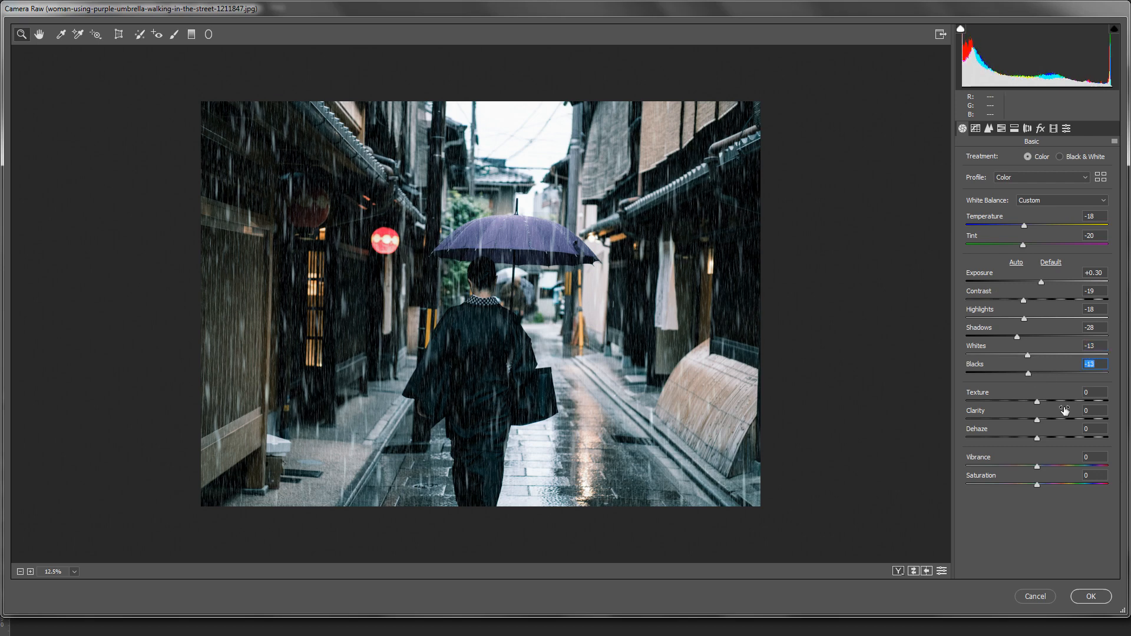
# Set Texture to +7, Clarity to +8, Dehaze to +7, Vibrance to +6 and Saturation to -7, and apply the Camera Raw grade
pyautogui.moveTo(1037, 402); pyautogui.dragTo(1041, 442)
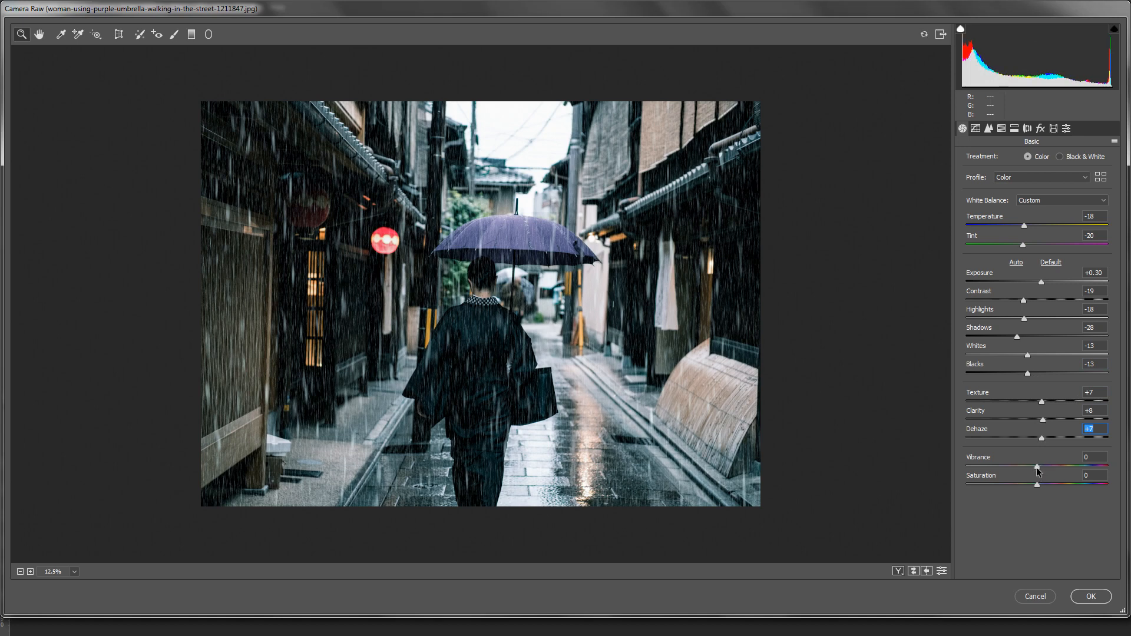
pyautogui.moveTo(1036, 469); pyautogui.dragTo(1032, 483)
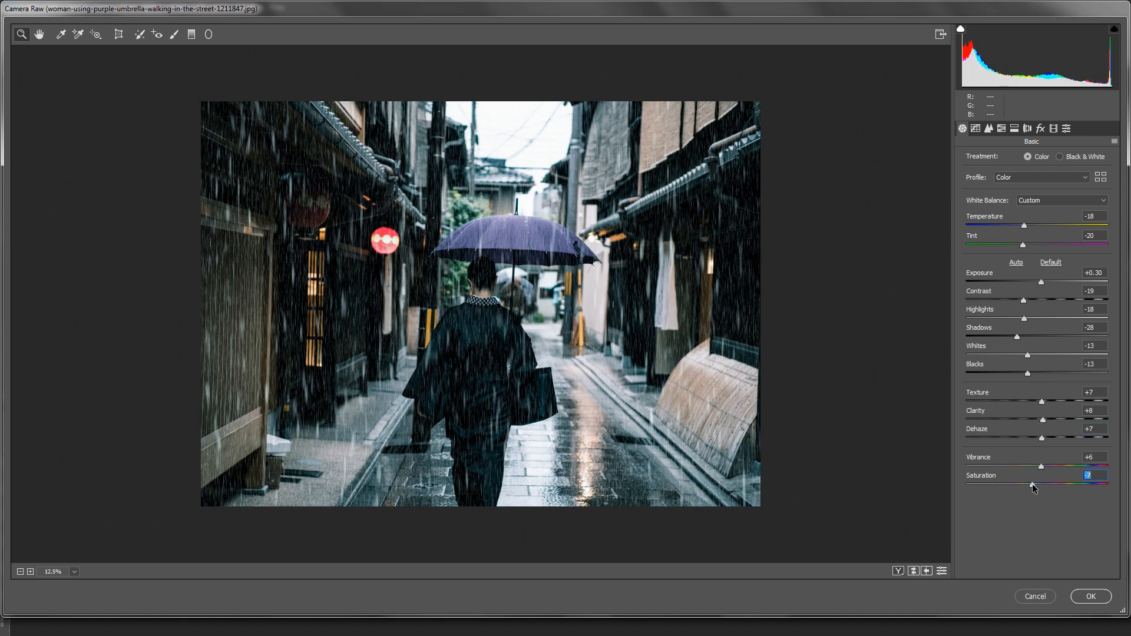
pyautogui.click(1087, 595)
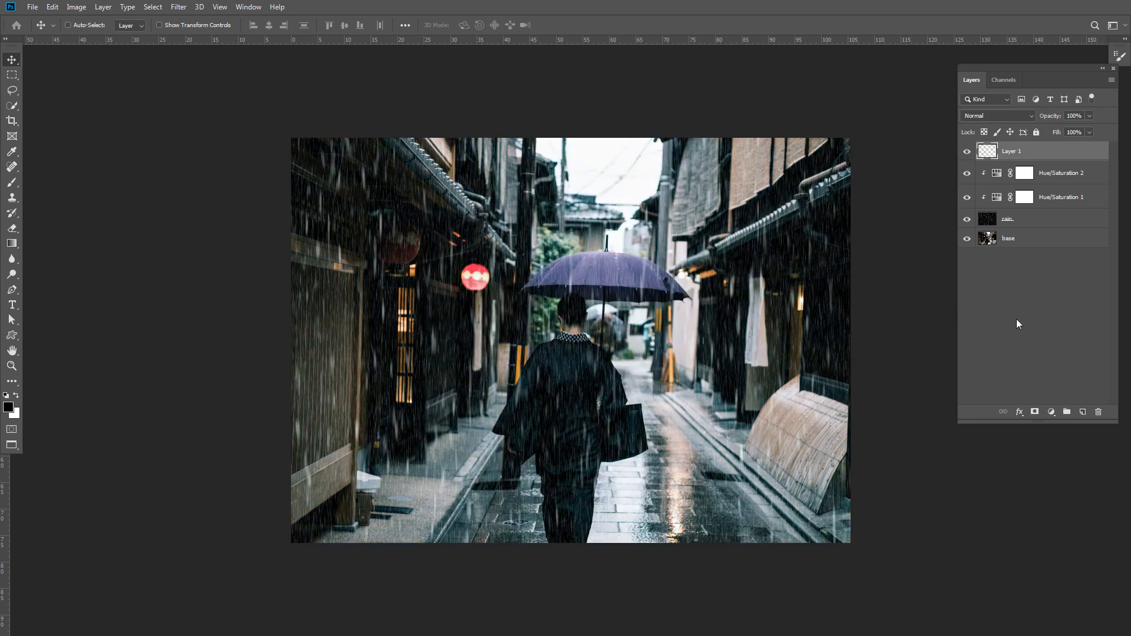
# Compare the photo with and without the colour-graded Layer 1
pyautogui.click(966, 155)
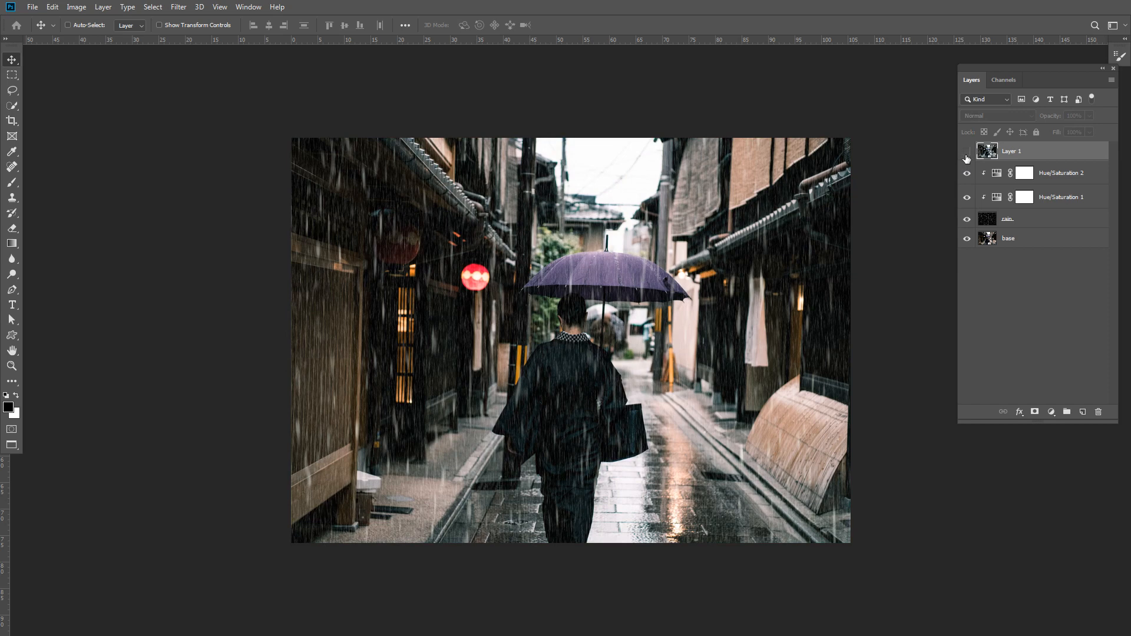
pyautogui.click(967, 155)
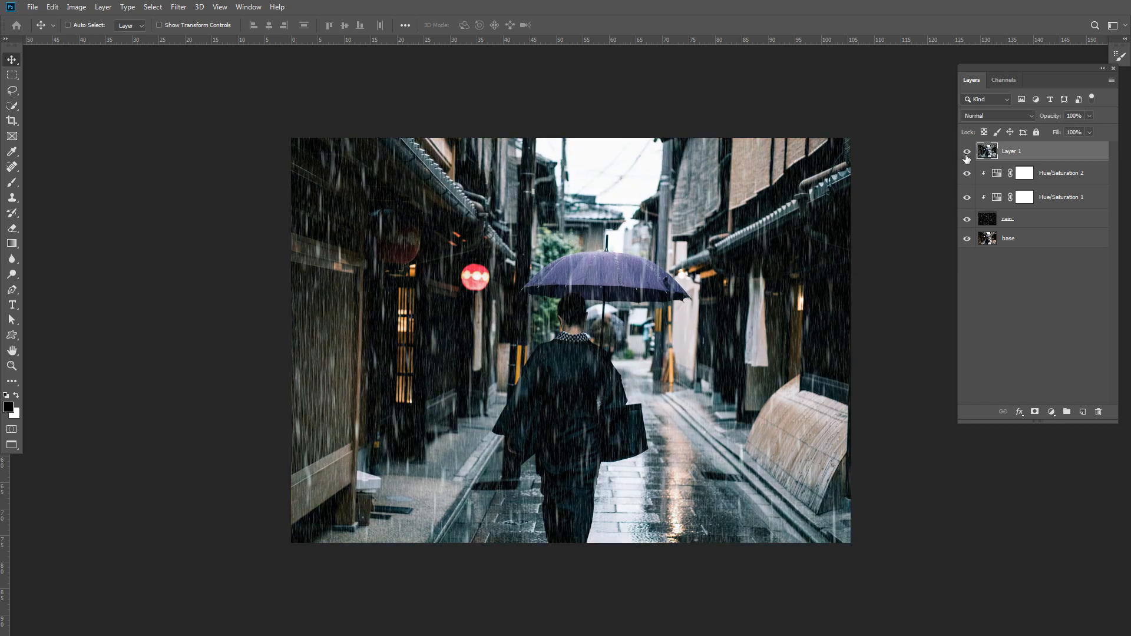
pyautogui.click(1037, 317)
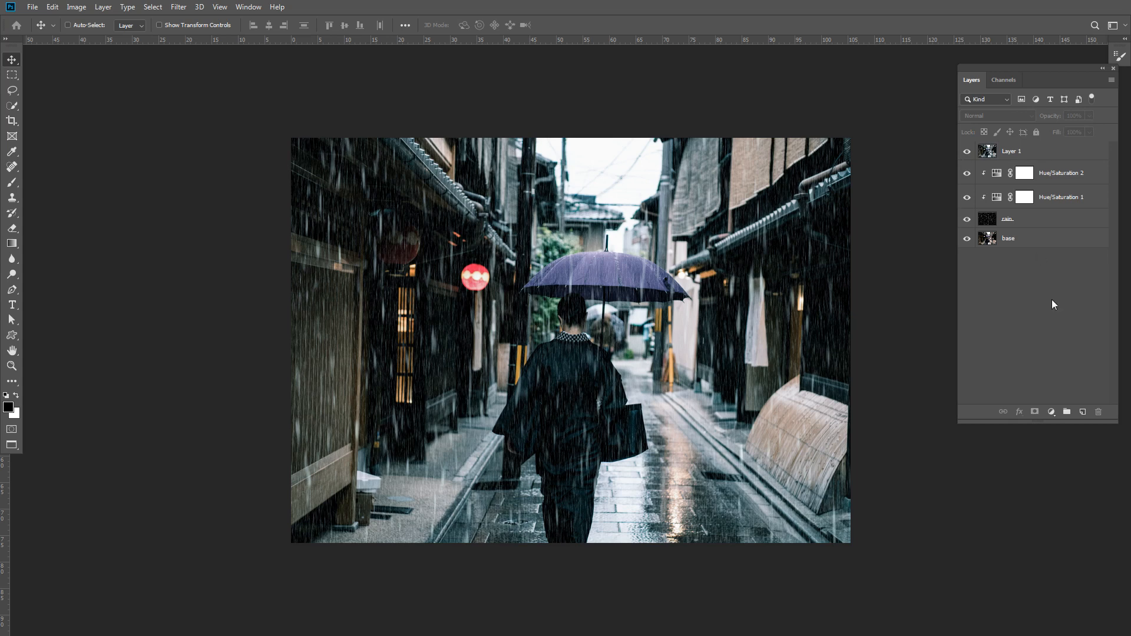
# Add a new empty layer above Layer 1 and make it the active layer
pyautogui.click(1083, 412)
pyautogui.click(1074, 387)
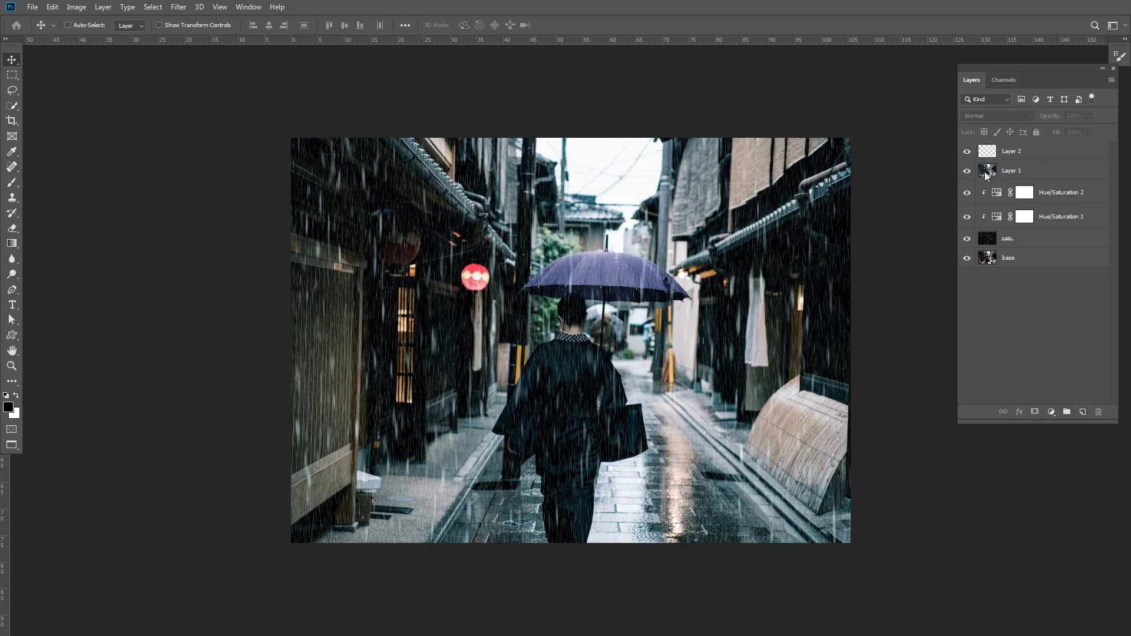
pyautogui.click(1009, 150)
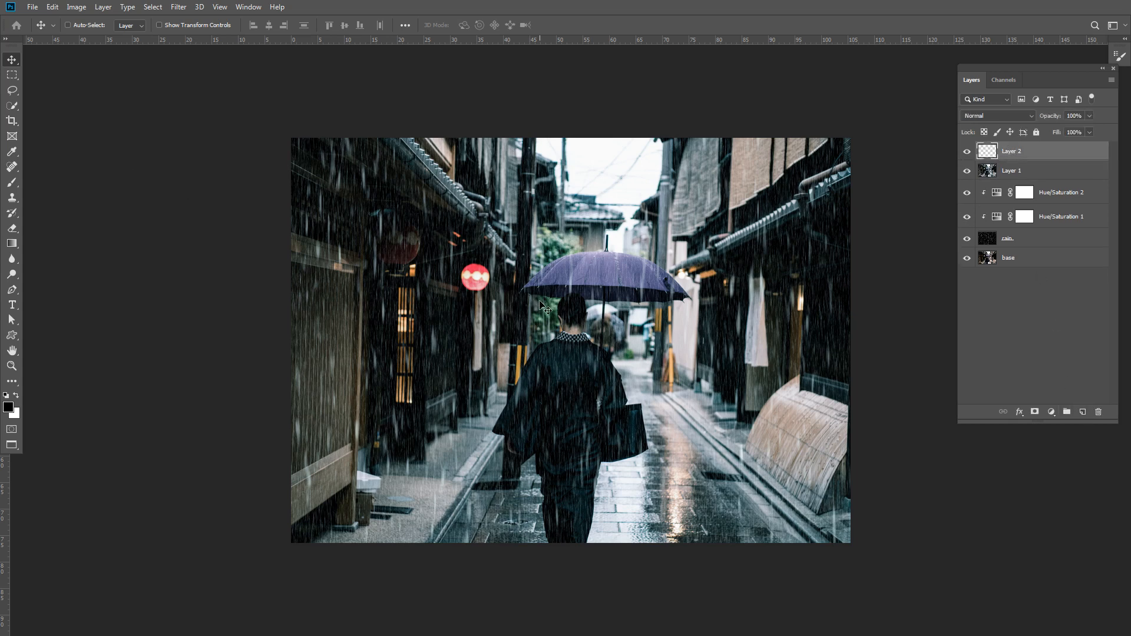
# Choose the Soft Round brush and lower its opacity to 11%
pyautogui.press('b')
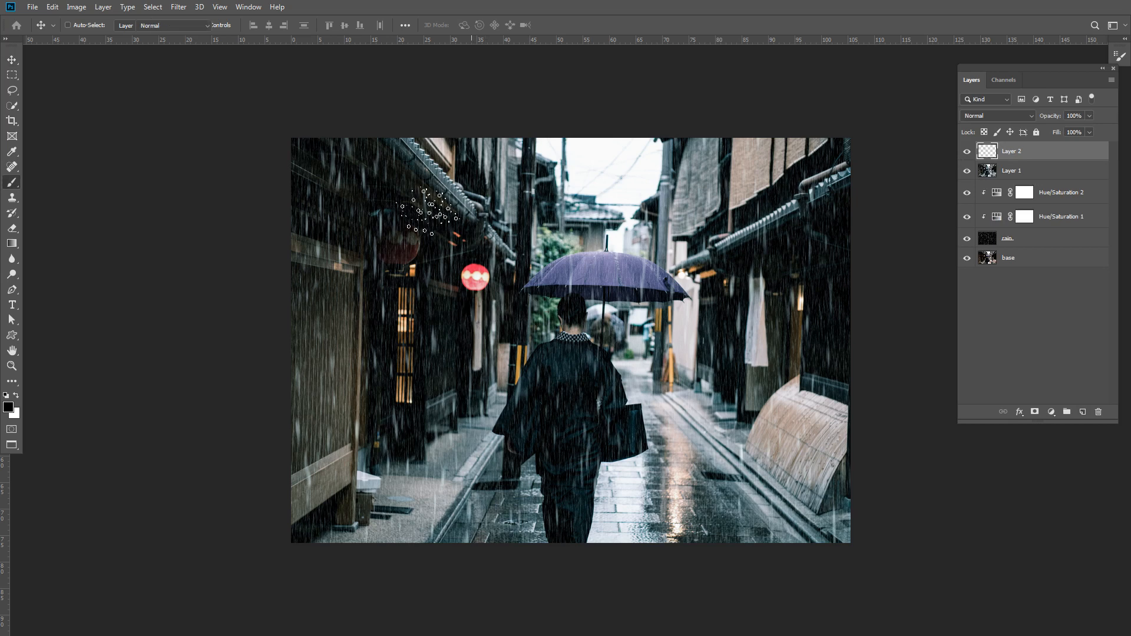
pyautogui.rightClick(384, 197)
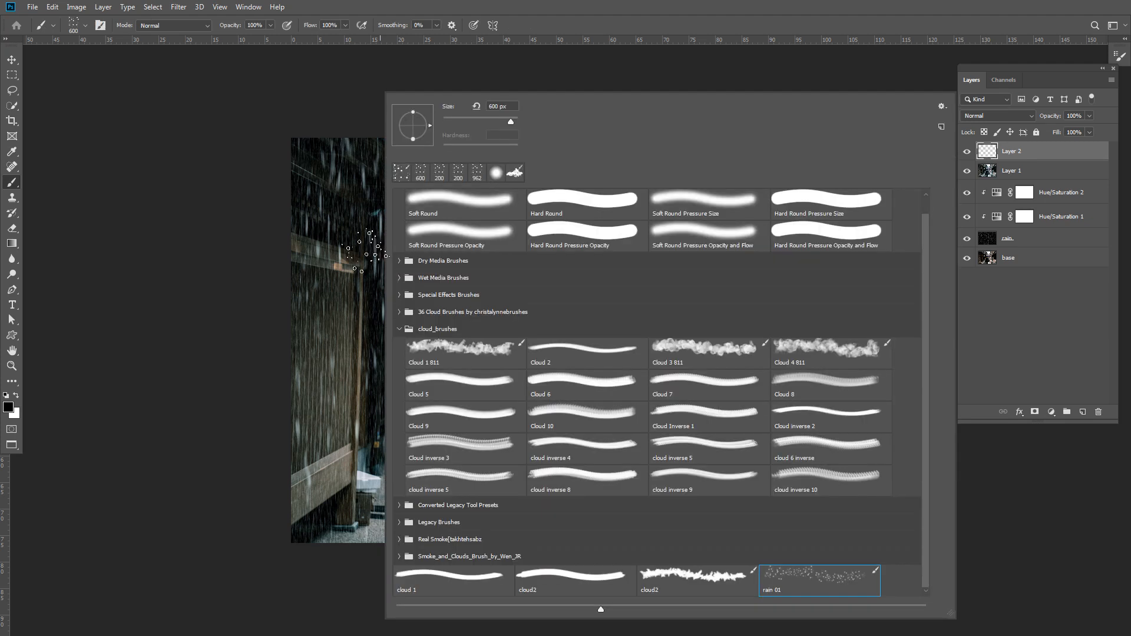
pyautogui.click(438, 216)
pyautogui.click(343, 264)
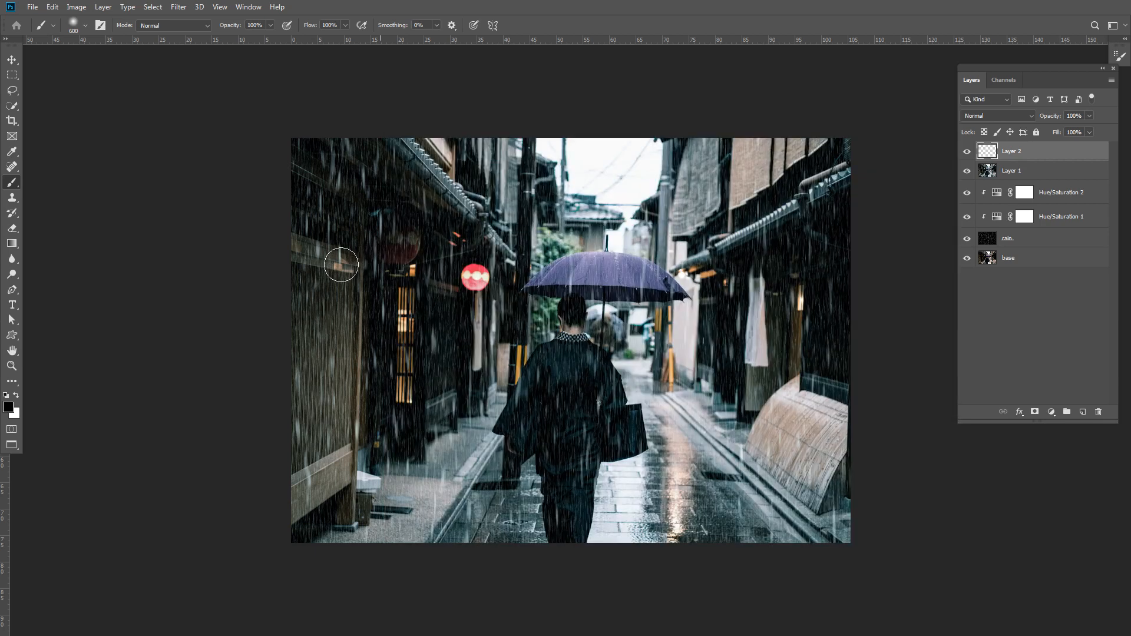
pyautogui.moveTo(236, 25); pyautogui.dragTo(182, 29)
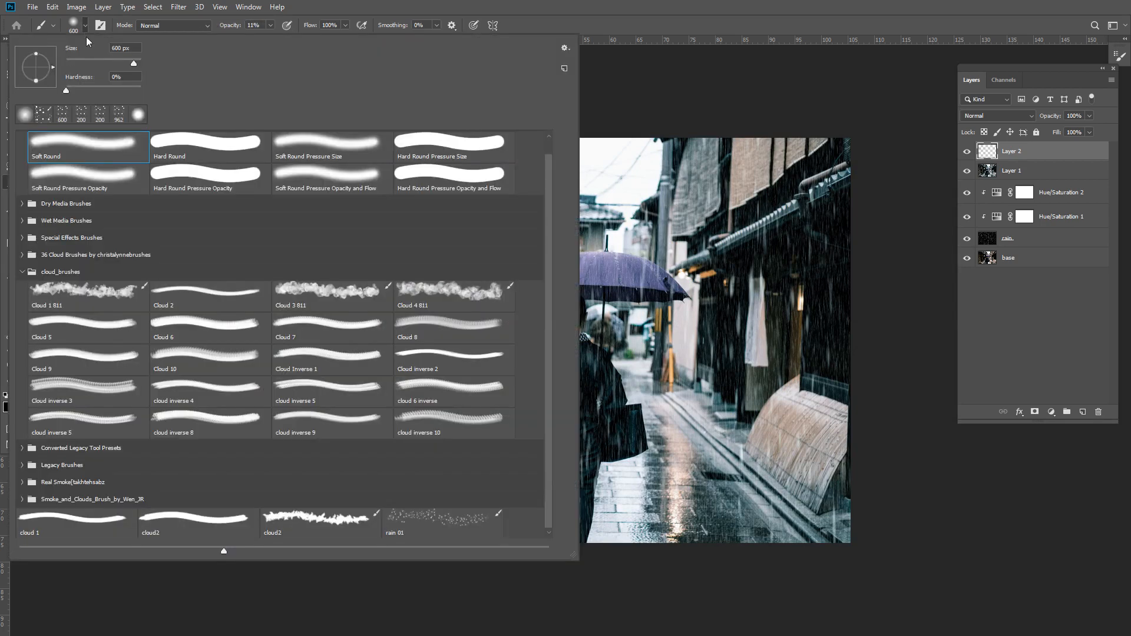
# Darken the sky and photo edges on Layer 2 with a soft 2600 px black brush at 25% opacity
pyautogui.click(85, 25)
pyautogui.click(804, 99)
pyautogui.press(']')
pyautogui.press(']')
pyautogui.press(']')
pyautogui.press(']')
pyautogui.press(']')
pyautogui.press(']')
pyautogui.press(']')
pyautogui.press(']')
pyautogui.press(']')
pyautogui.press(']')
pyautogui.press(']')
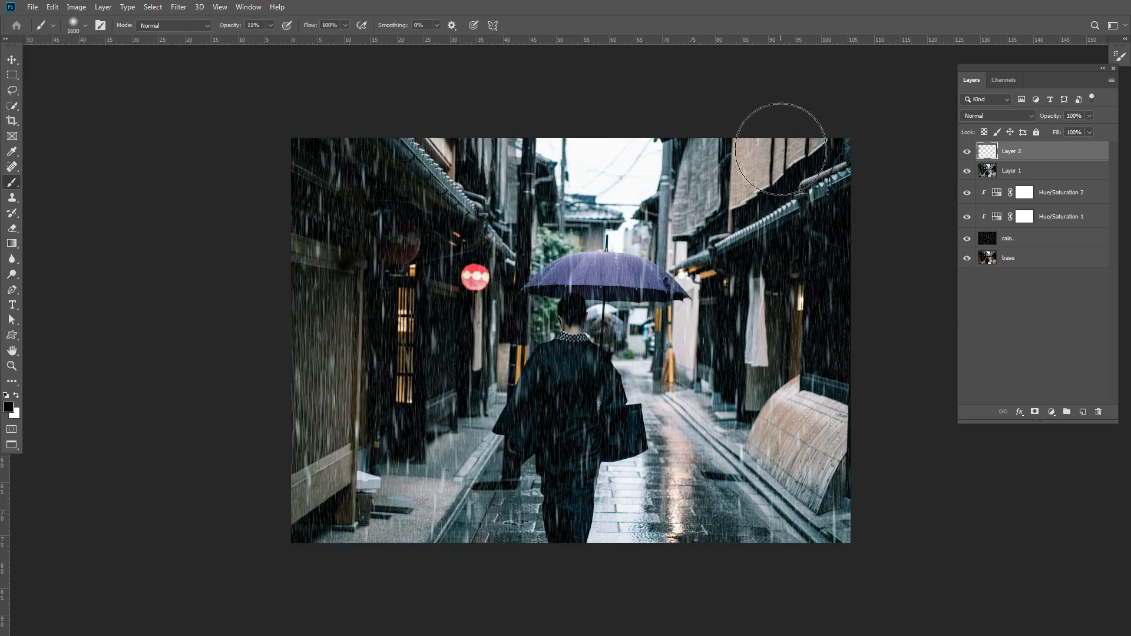
pyautogui.press(']')
pyautogui.press(']')
pyautogui.press(']')
pyautogui.press(']')
pyautogui.press(']')
pyautogui.press(']')
pyautogui.press(']')
pyautogui.press(']')
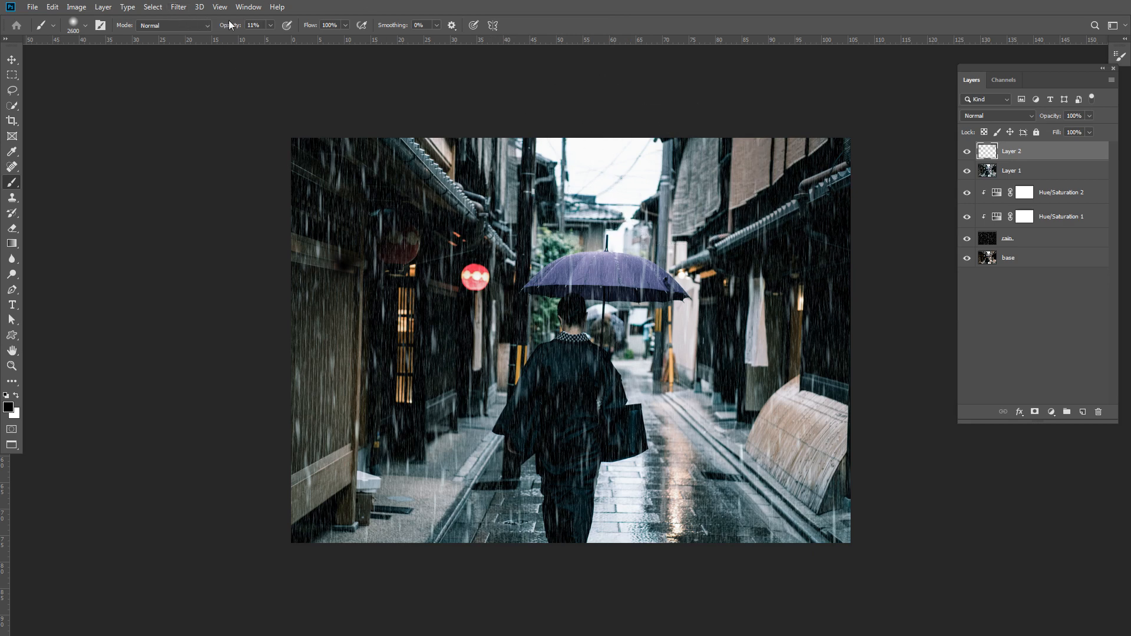
pyautogui.moveTo(226, 26); pyautogui.dragTo(230, 27)
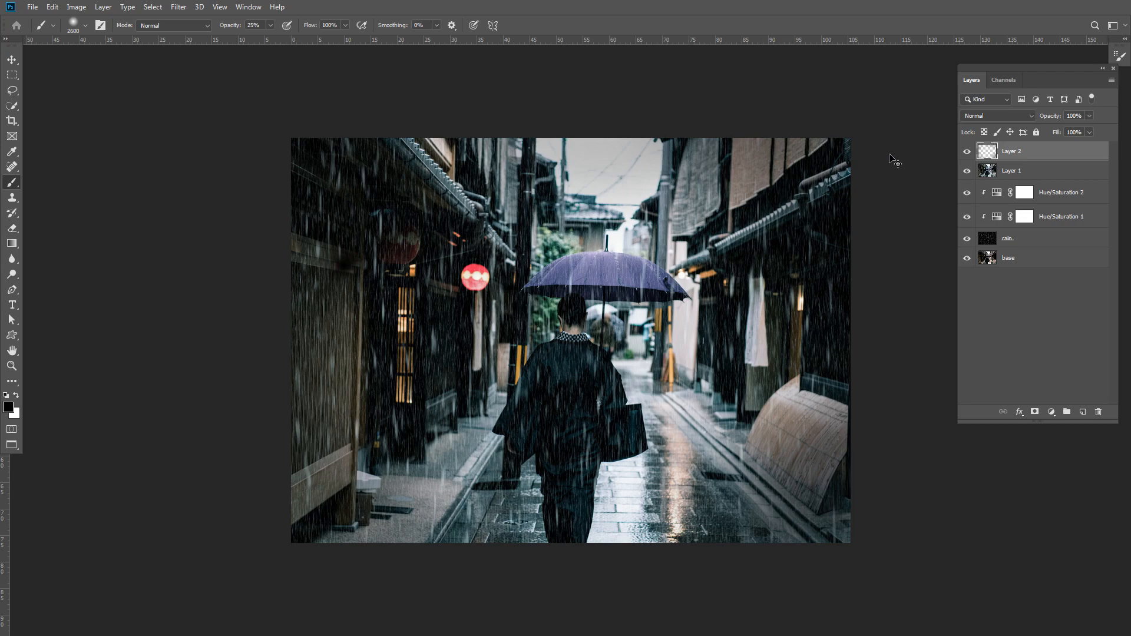
# Switch to the red-umbrella street photo, reduce the brush to 900 px and return to the Move tool
pyautogui.hotkey('ctrl', 'Tab')
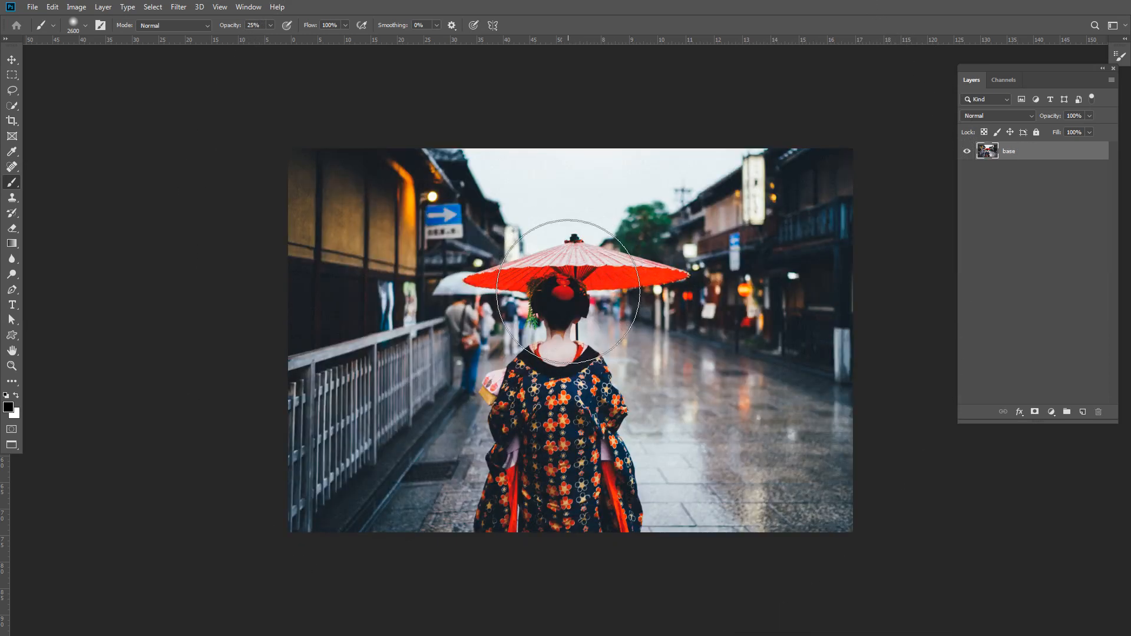
pyautogui.press('[')
pyautogui.press('[')
pyautogui.press('[')
pyautogui.press('[')
pyautogui.press('[')
pyautogui.press('[')
pyautogui.press('[')
pyautogui.press('[')
pyautogui.press('[')
pyautogui.press('[')
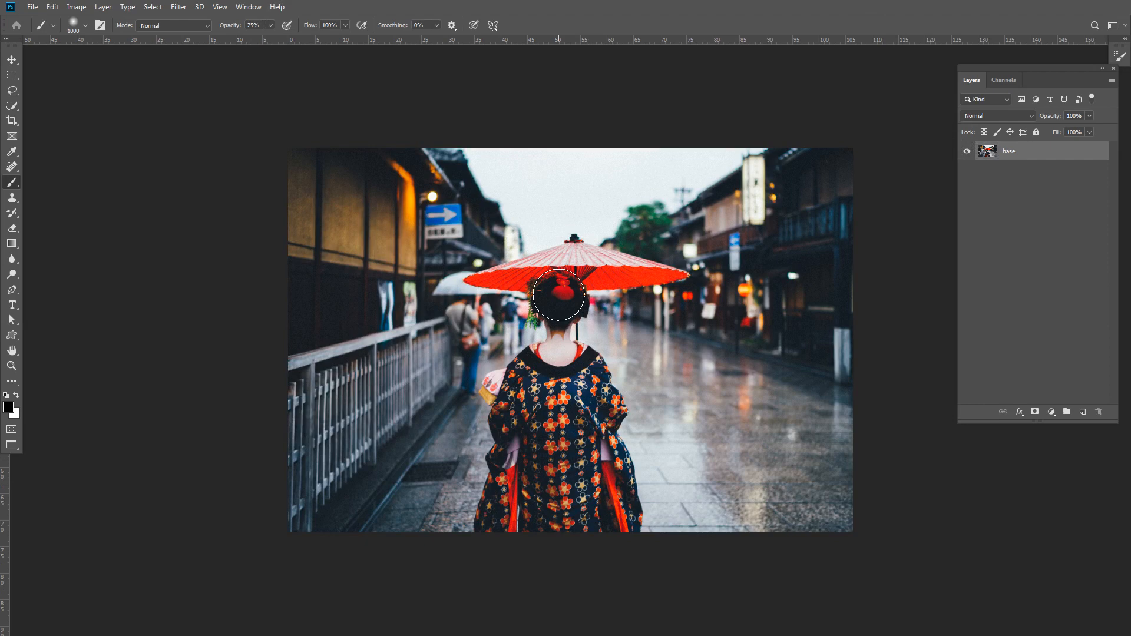
pyautogui.press('[')
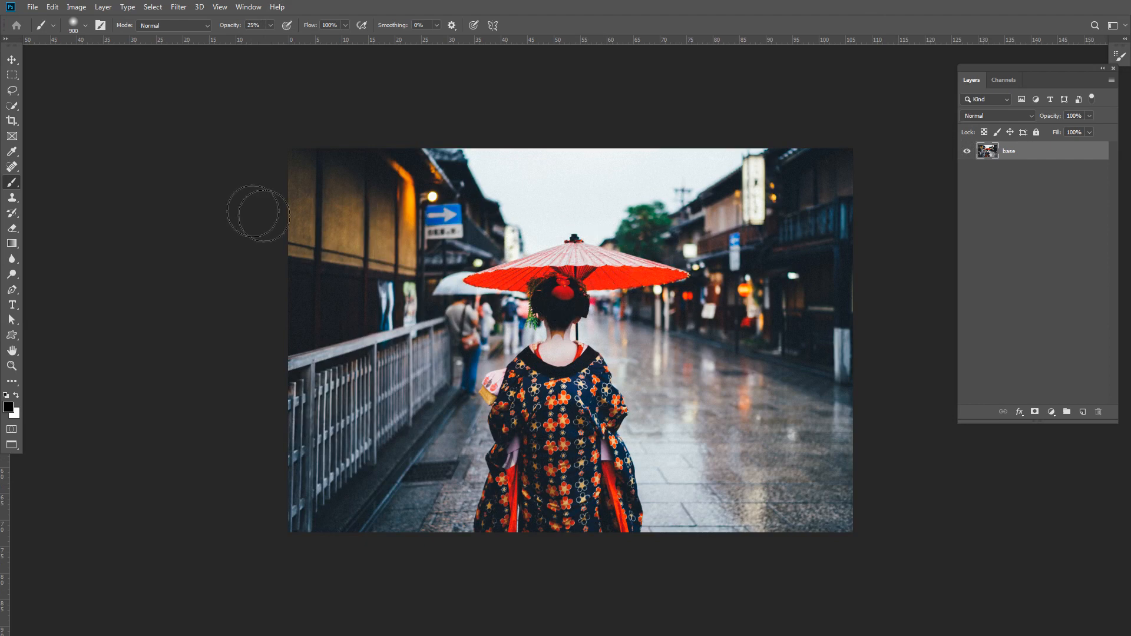
pyautogui.press('v')
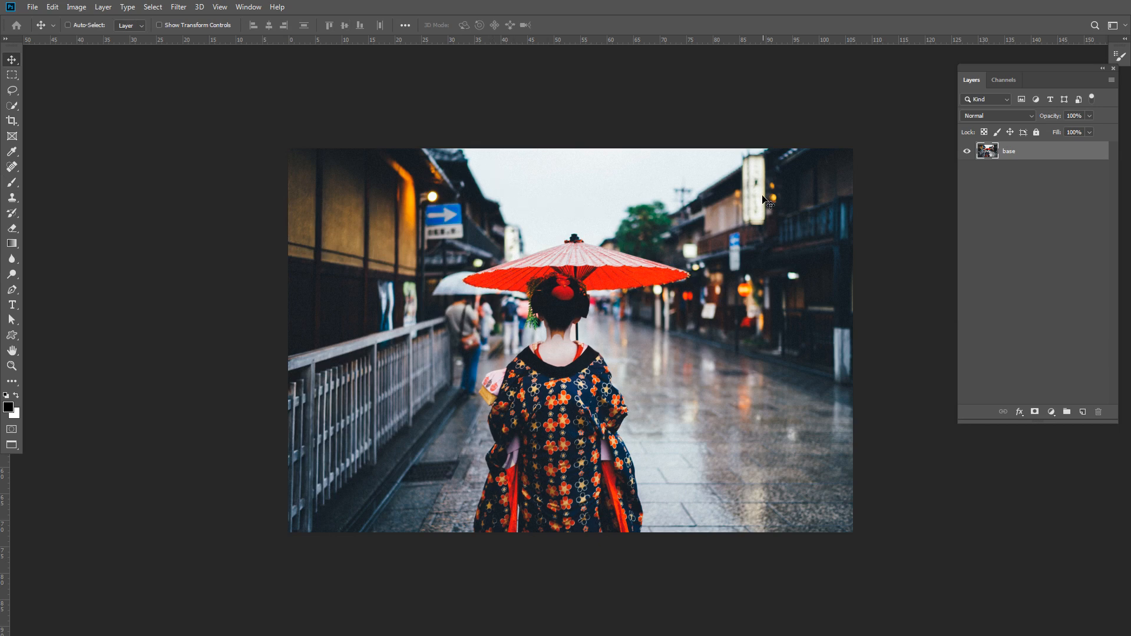
# Switch to the blank white document and check its image size in pixels
pyautogui.press('ctrl')
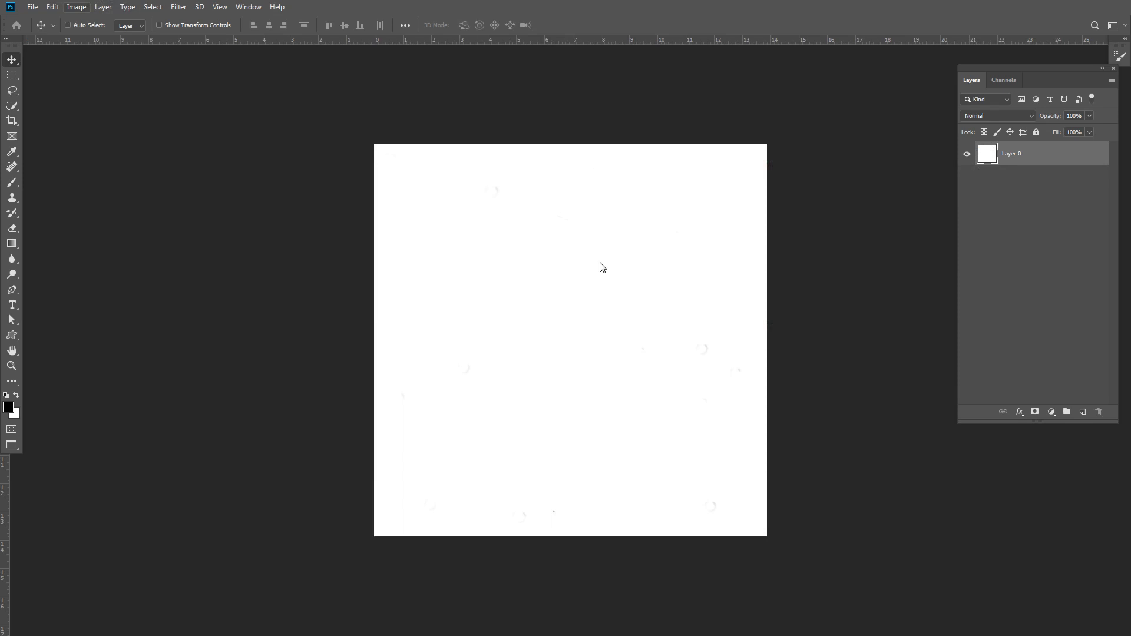
pyautogui.hotkey('alt', 'i')
pyautogui.press('Escape')
pyautogui.hotkey('ctrl', 'alt', 'i')
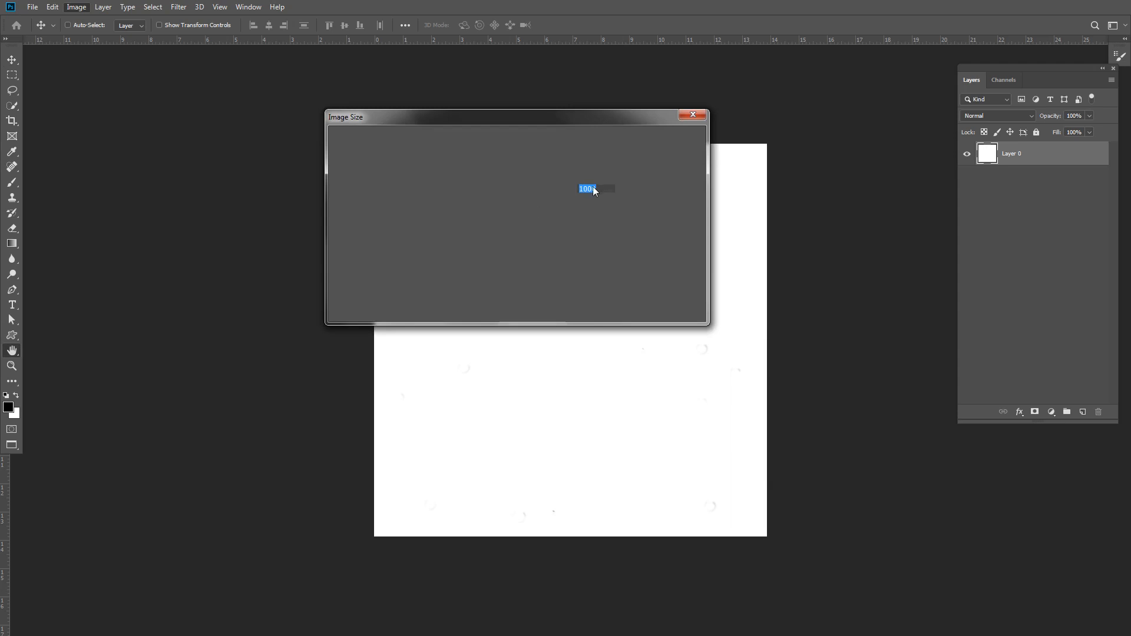
pyautogui.press('Tab')
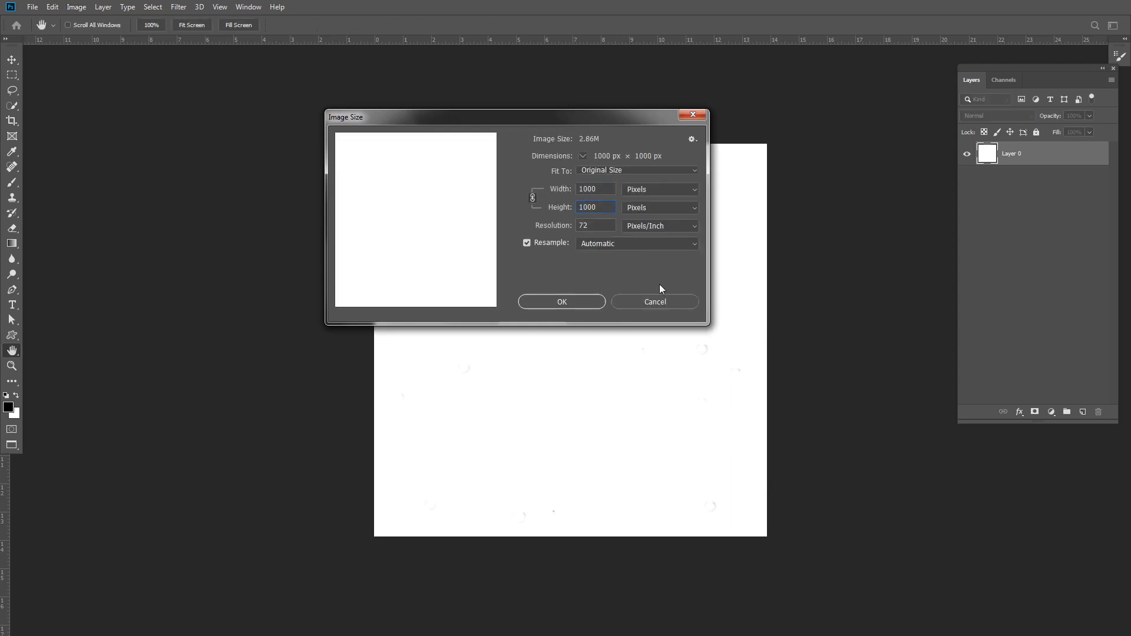
pyautogui.click(658, 303)
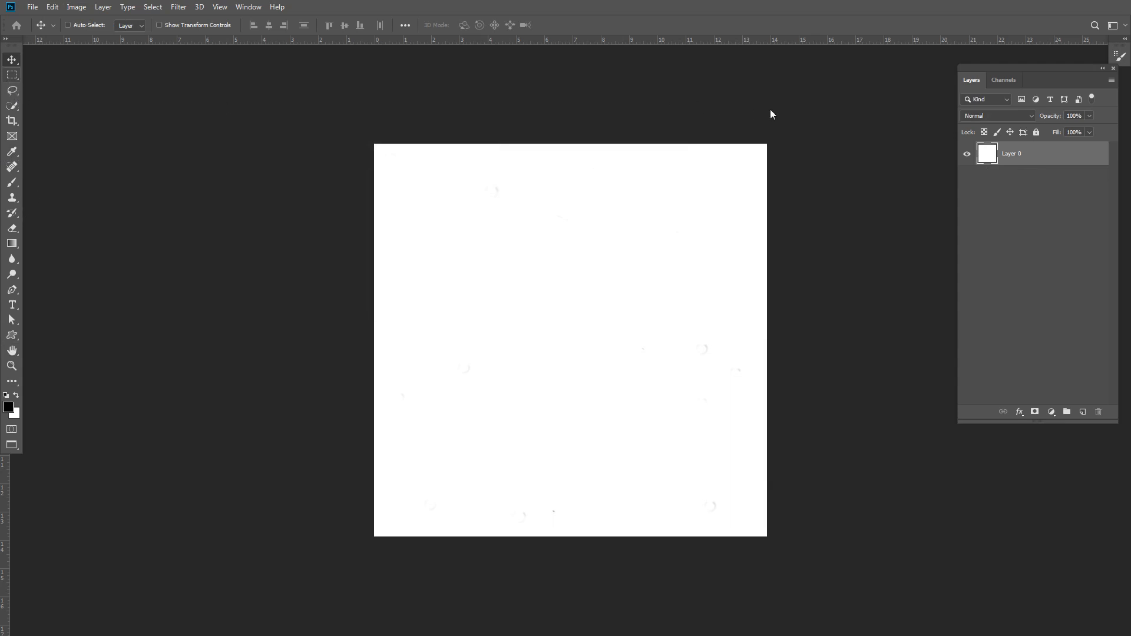
# Set the round brush to 125 px with 54% hardness and try a dab on the white canvas
pyautogui.click(13, 186)
pyautogui.press('[')
pyautogui.press('[')
pyautogui.press('[')
pyautogui.press('[')
pyautogui.press('[')
pyautogui.press('[')
pyautogui.press('[')
pyautogui.press('[')
pyautogui.press('[')
pyautogui.press('[')
pyautogui.press('[')
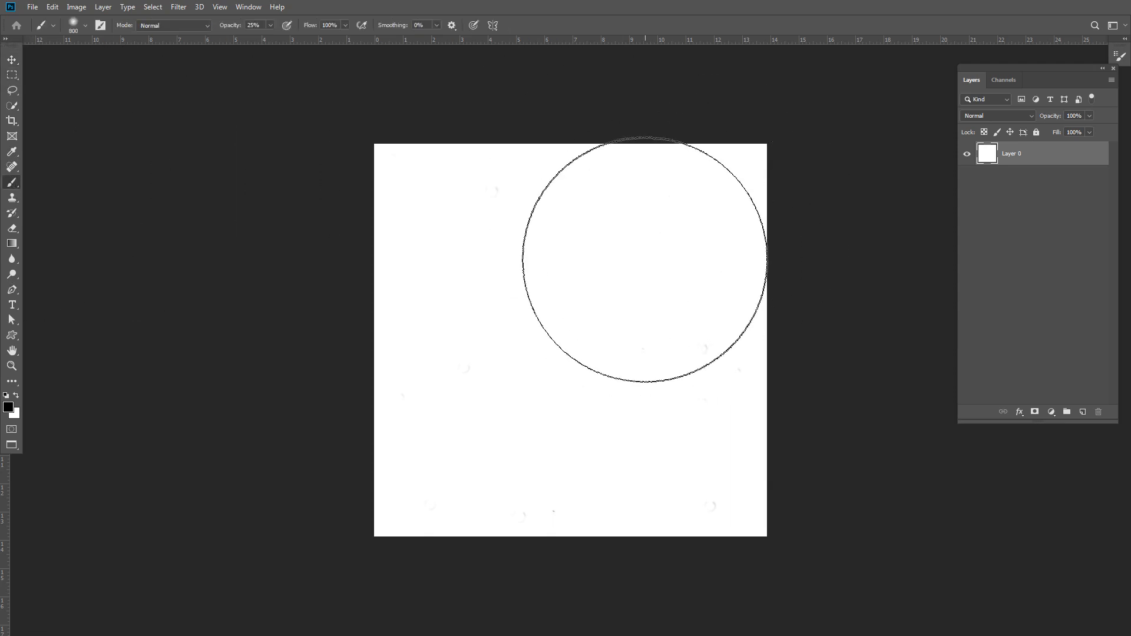
pyautogui.rightClick(662, 200)
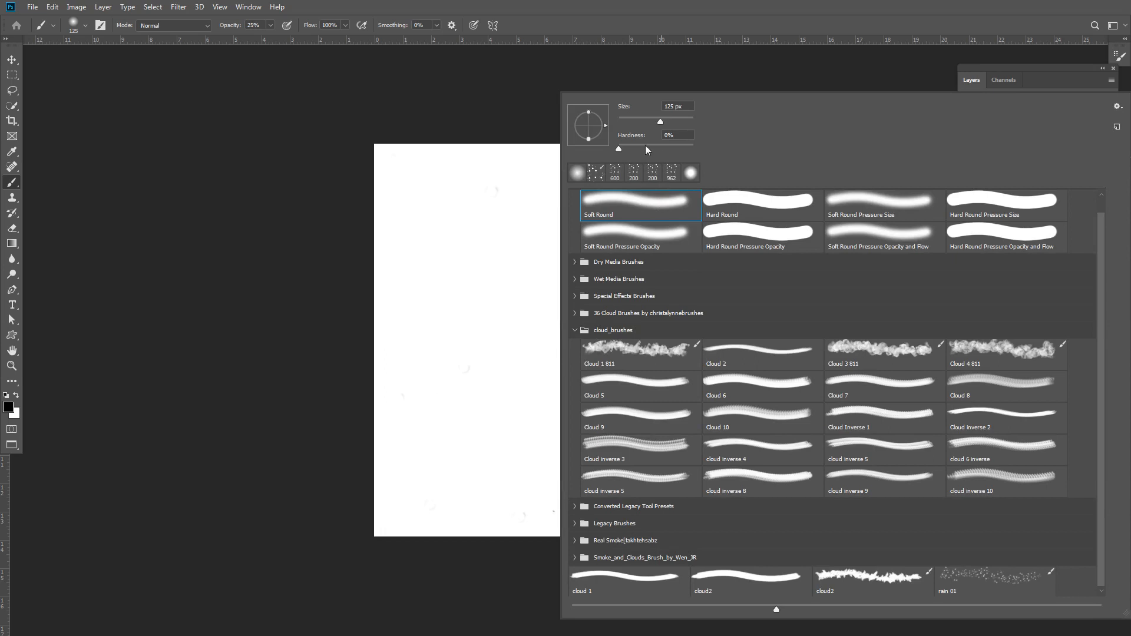
pyautogui.click(645, 144)
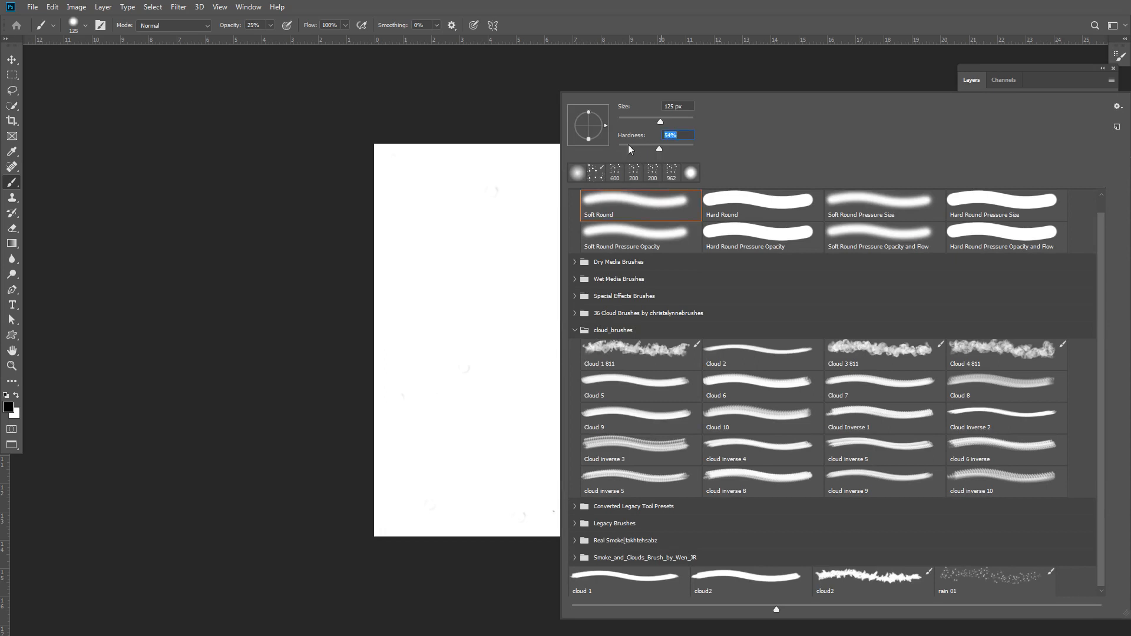
pyautogui.click(470, 186)
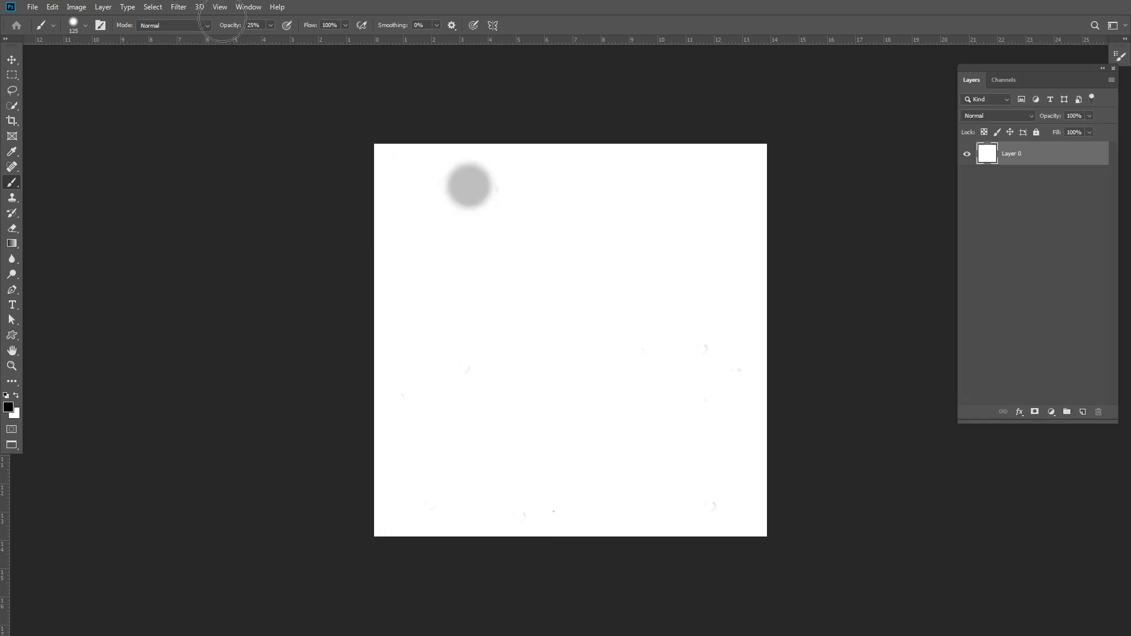
pyautogui.hotkey('ctrl', 'z')
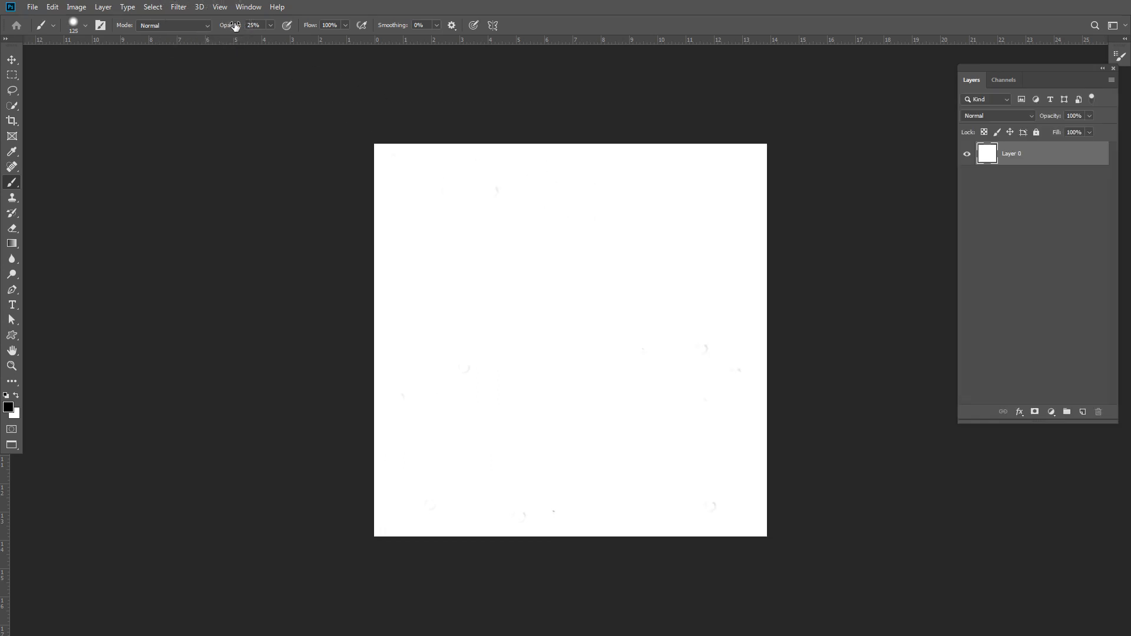
# Stamp nine large black dots spread across the white canvas with an 80 px brush at 100% opacity
pyautogui.press('0')
pyautogui.press('[')
pyautogui.press('[')
pyautogui.click(422, 185)
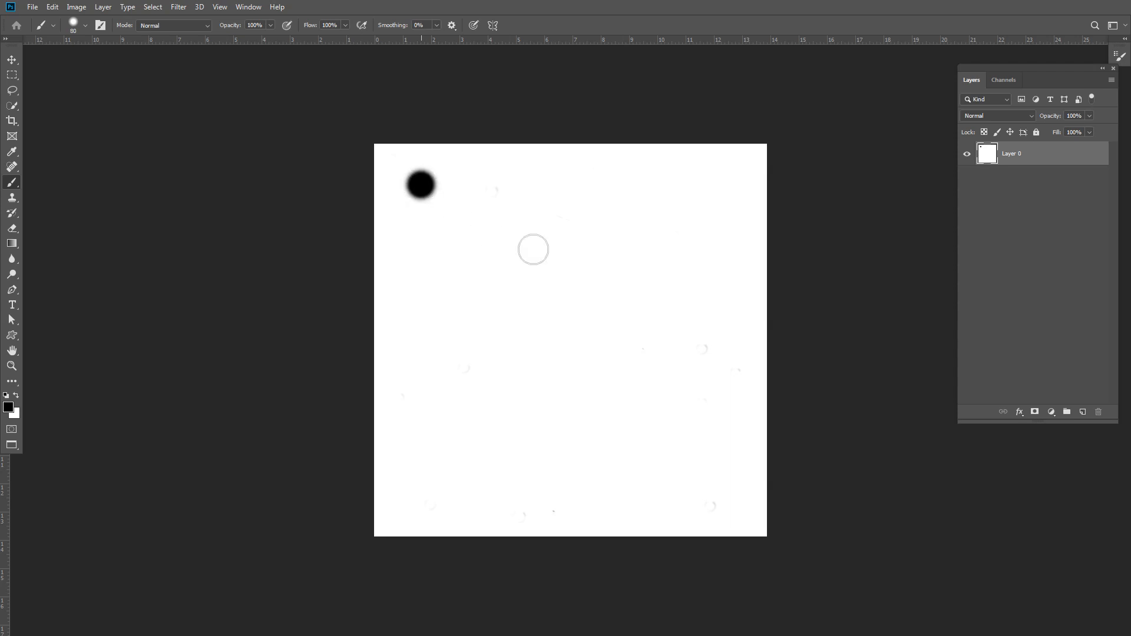
pyautogui.click(697, 198)
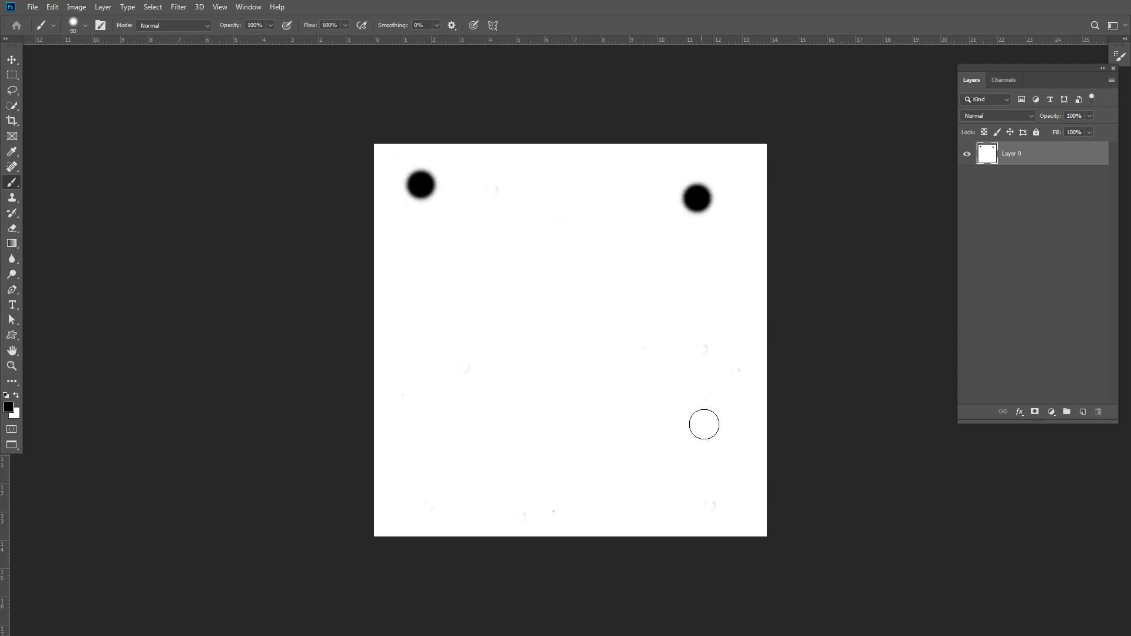
pyautogui.click(434, 455)
pyautogui.click(693, 462)
pyautogui.click(547, 315)
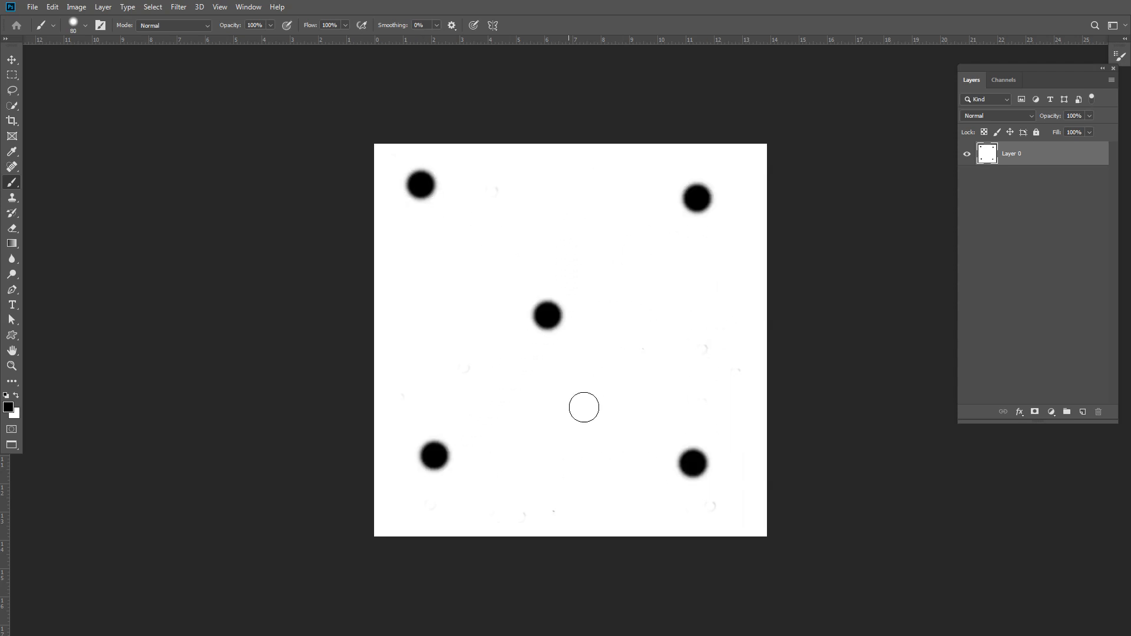
pyautogui.click(567, 218)
pyautogui.click(713, 298)
pyautogui.click(563, 428)
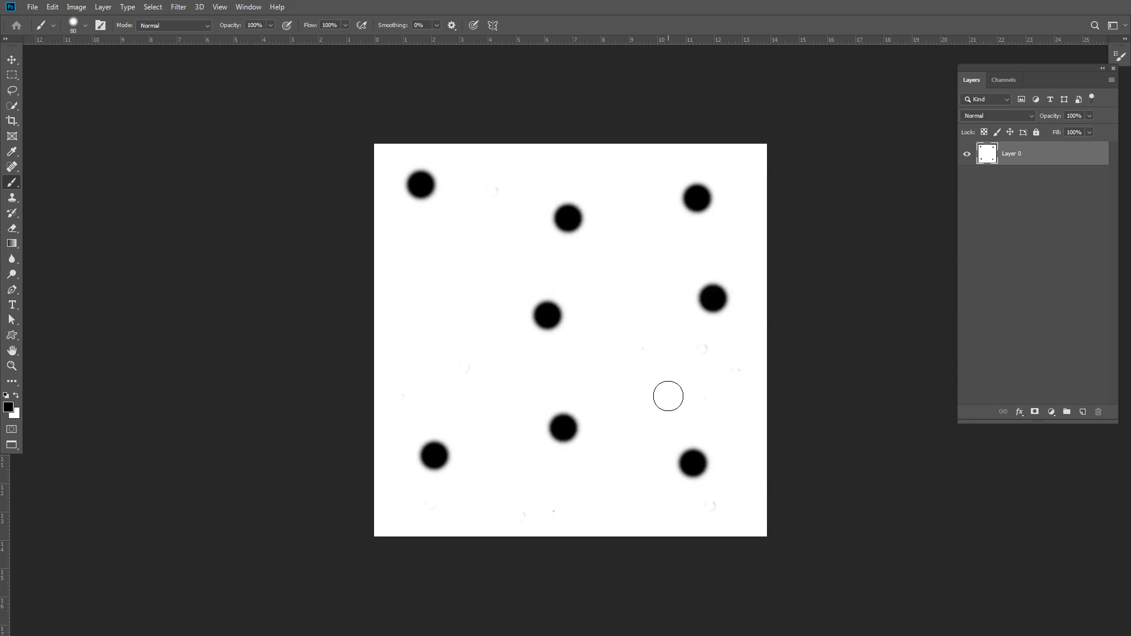
pyautogui.click(442, 301)
# Shrink the brush strongly and scatter tiny black dots between the large ones
pyautogui.press('[')
pyautogui.press('[')
pyautogui.press('[')
pyautogui.press('[')
pyautogui.press('[')
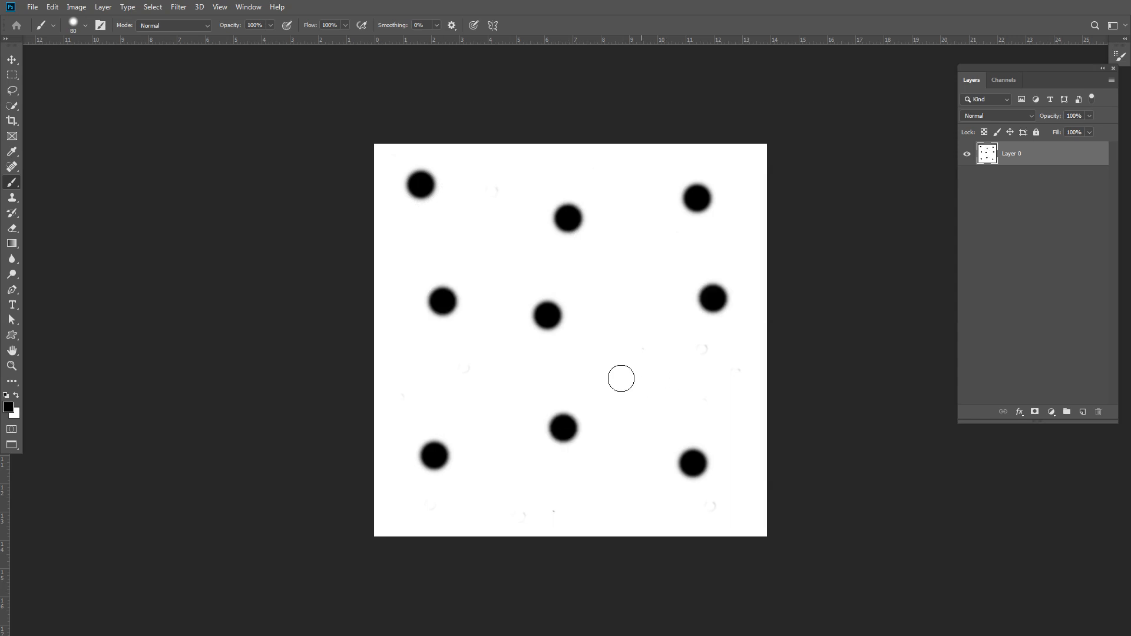
pyautogui.press('[')
pyautogui.press('[')
pyautogui.press('[')
pyautogui.press('[')
pyautogui.press('[')
pyautogui.click(502, 386)
# Enlarge the brush slightly and add small black dots near the canvas's lower middle and right side
pyautogui.press(']')
pyautogui.press(']')
pyautogui.press(']')
pyautogui.press(']')
pyautogui.click(558, 481)
pyautogui.click(711, 399)
# Add six medium black dots in the gaps at the canvas's centre and along its left side
pyautogui.press('[')
pyautogui.press('[')
pyautogui.press('[')
pyautogui.press(']')
pyautogui.press(']')
pyautogui.press(']')
pyautogui.press(']')
pyautogui.press(']')
pyautogui.click(600, 279)
pyautogui.click(637, 403)
pyautogui.click(514, 359)
pyautogui.click(422, 349)
pyautogui.click(401, 246)
pyautogui.click(388, 158)
# Add a short diagonal streak near the lower centre and a few more small dots with a finer brush
pyautogui.press('[')
pyautogui.press('[')
pyautogui.press('[')
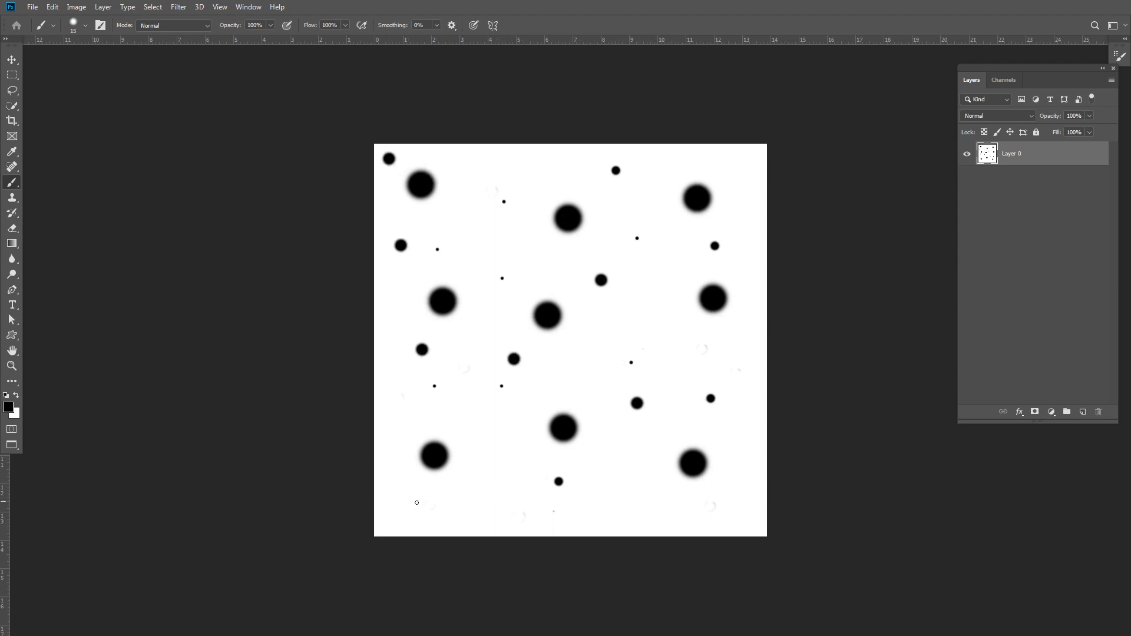
pyautogui.moveTo(577, 463); pyautogui.dragTo(614, 495)
pyautogui.press(']')
pyautogui.click(579, 353)
pyautogui.click(536, 185)
pyautogui.click(669, 159)
pyautogui.click(741, 174)
pyautogui.click(740, 515)
# Define the dot pattern as a brush preset named rain
pyautogui.click(56, 10)
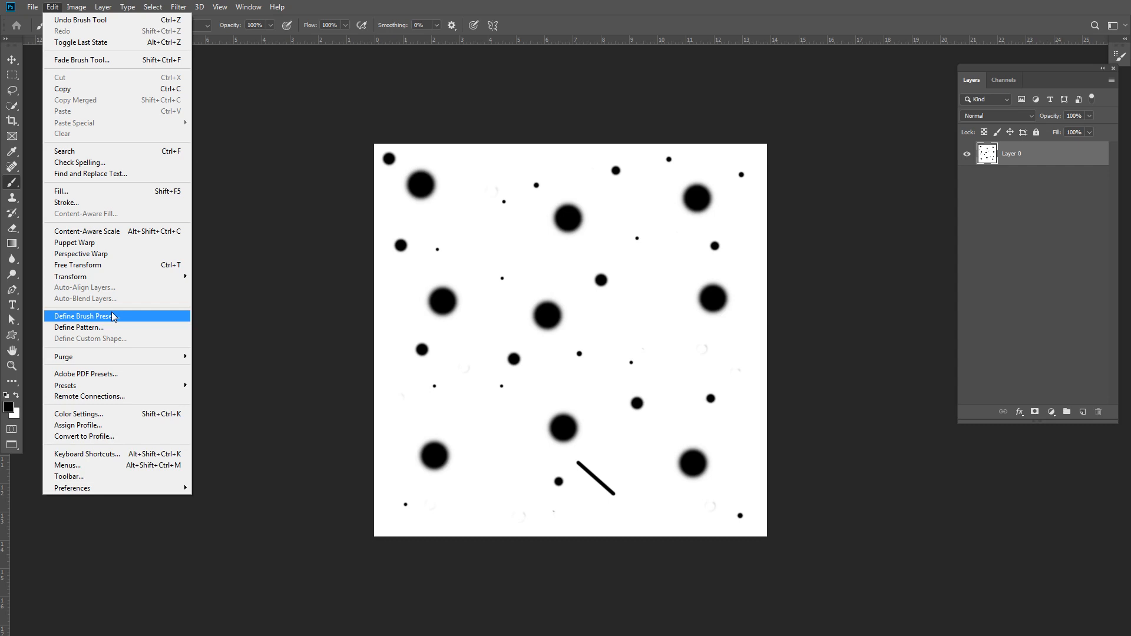
pyautogui.click(113, 316)
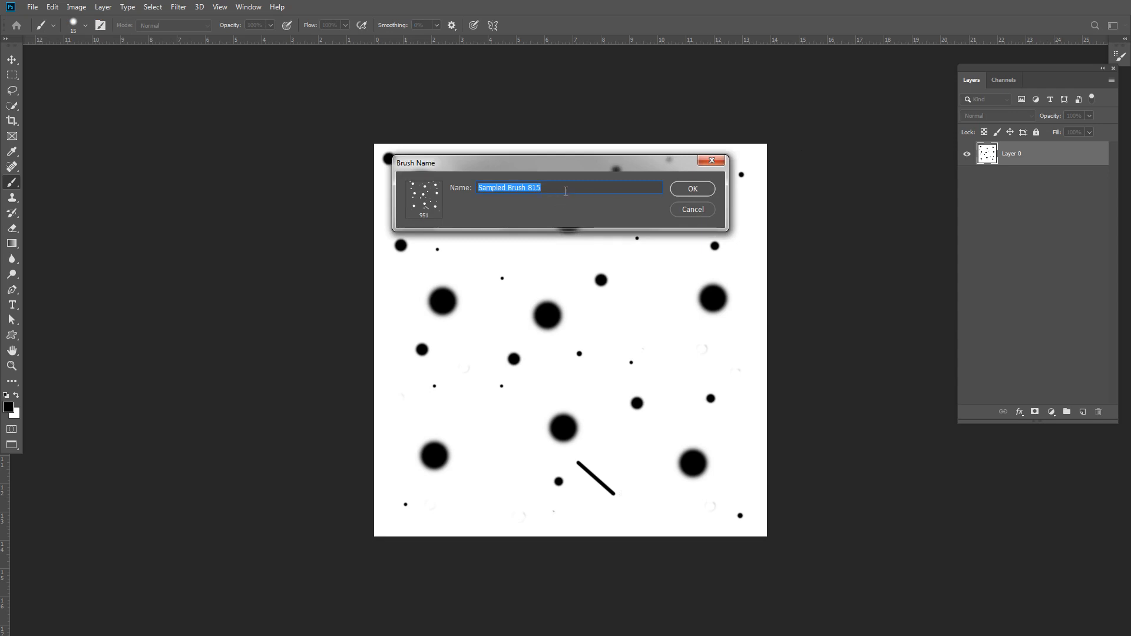
pyautogui.write('rain')
pyautogui.press('Return')
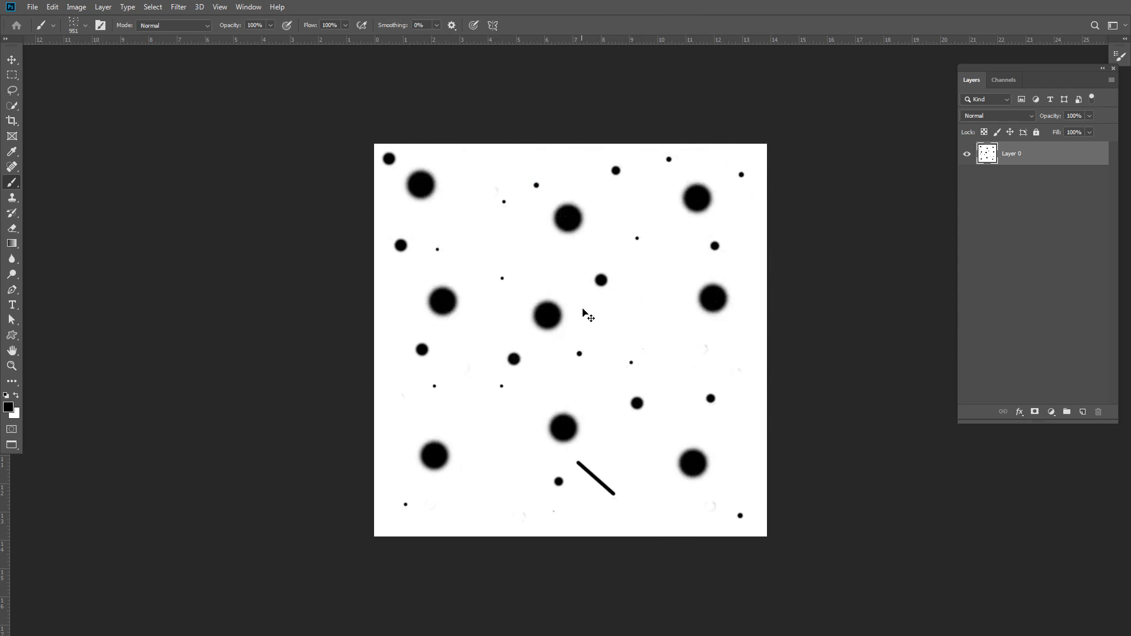
# Return to the red-umbrella photo, switch the foreground colour to white and add a new layer above base
pyautogui.hotkey('ctrl', 'Tab')
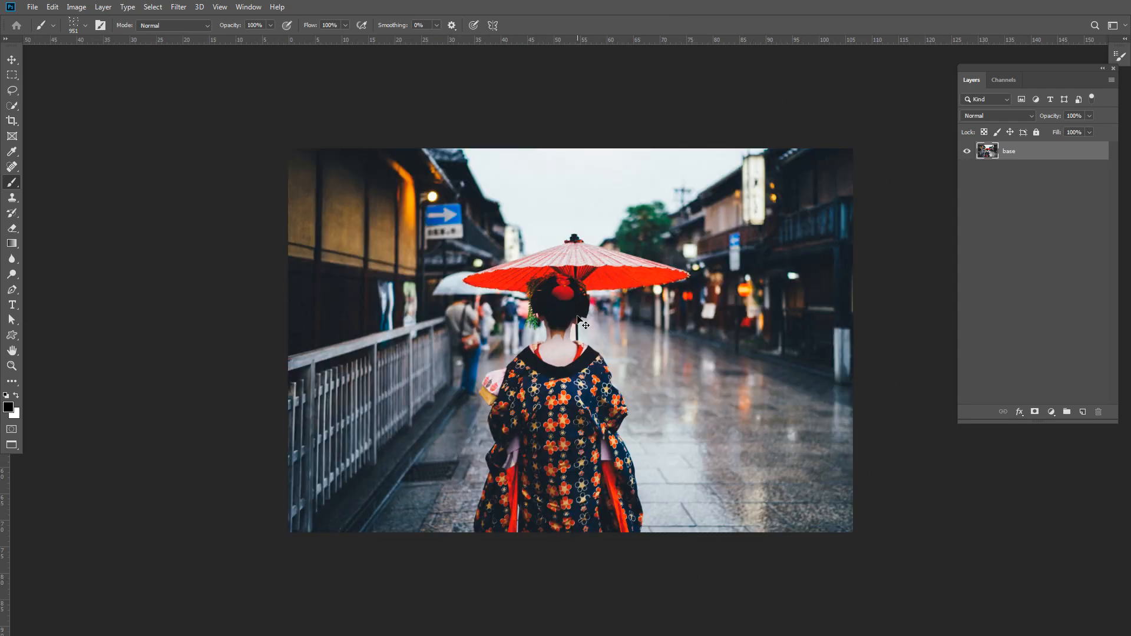
pyautogui.hotkey('ctrl', 'Tab')
pyautogui.hotkey('ctrl', 'shift', 'Tab')
pyautogui.press('x')
pyautogui.click(1084, 412)
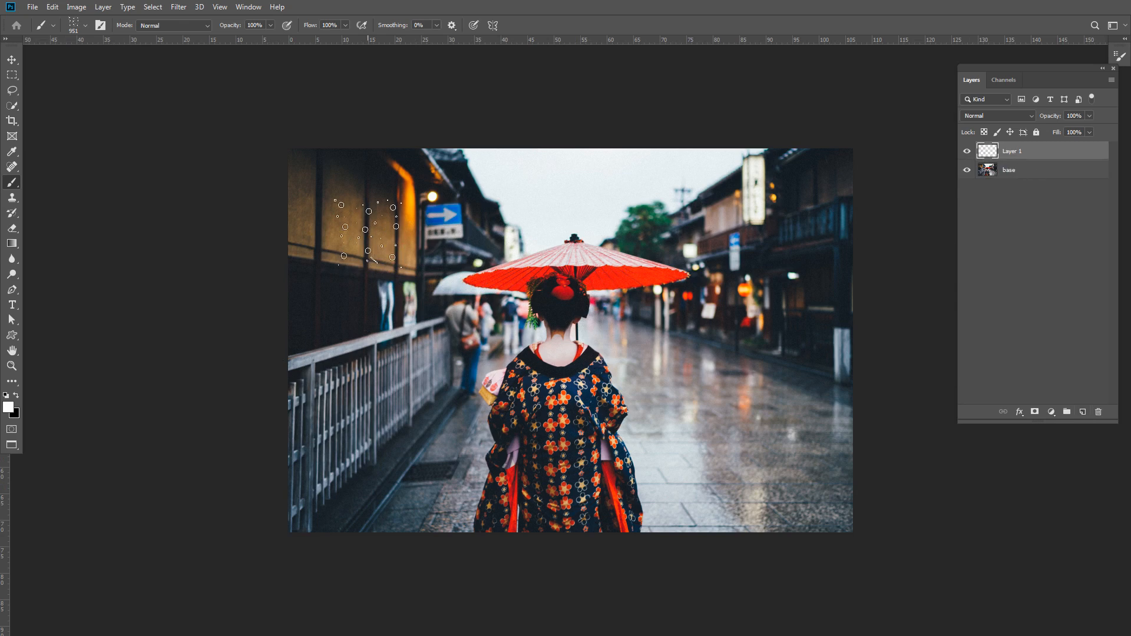
# Try a white stroke with the new rain brush across the photo, and undo it
pyautogui.moveTo(726, 253)
pyautogui.mouseDown()
pyautogui.moveTo(756, 276)
pyautogui.moveTo(652, 306)
pyautogui.mouseUp()
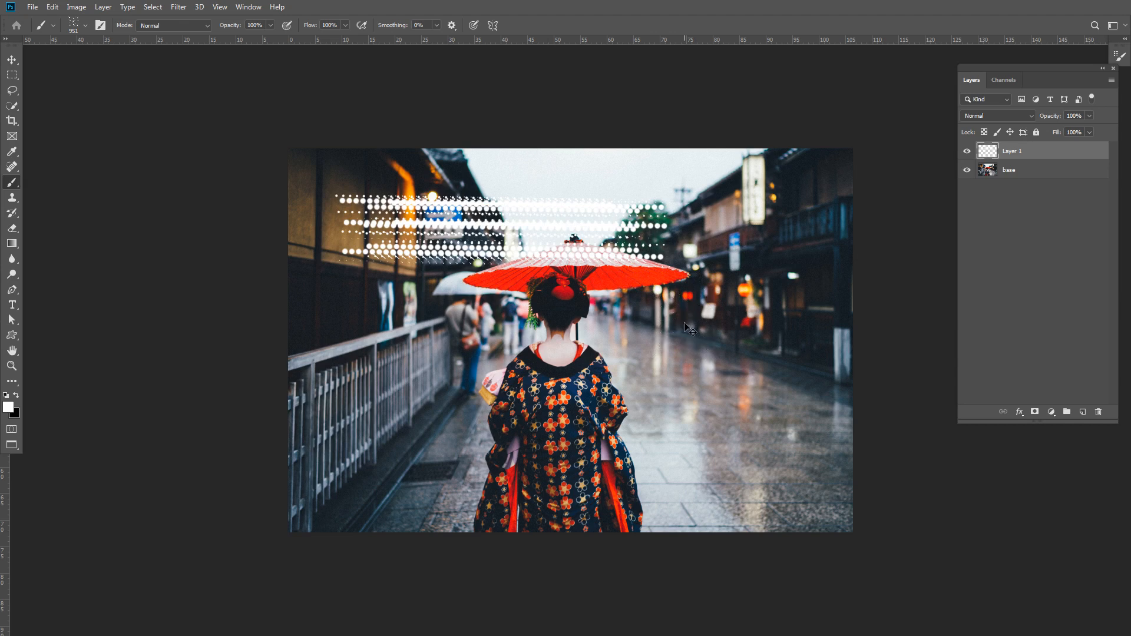
pyautogui.hotkey('ctrl', 'z')
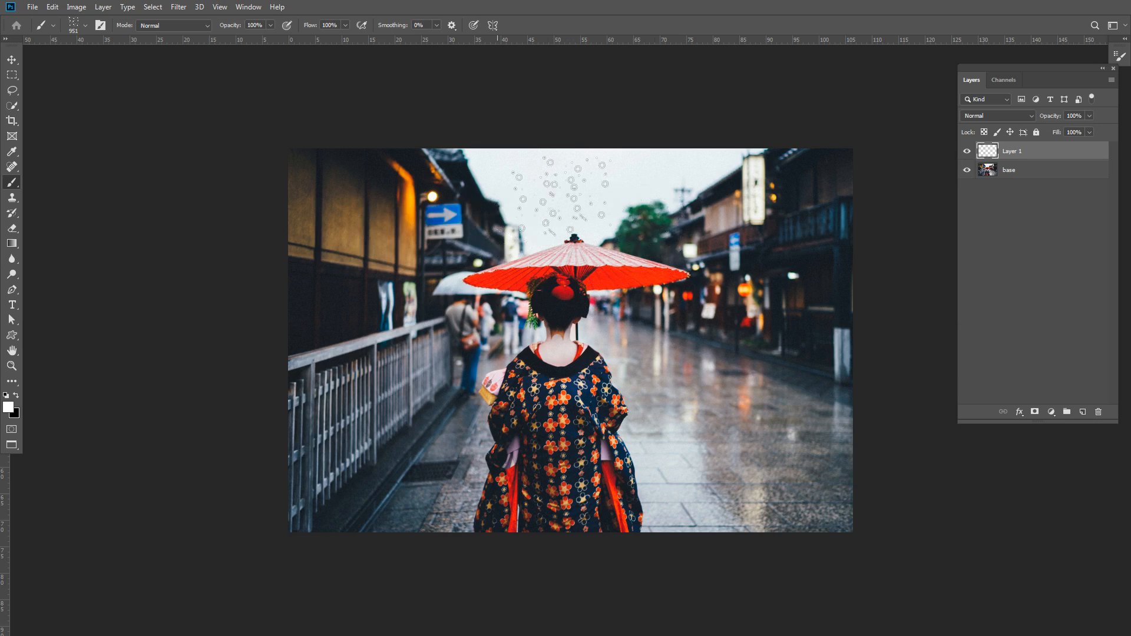
# Open the settings of the rain brush and set its tip spacing to 65%
pyautogui.press('F5')
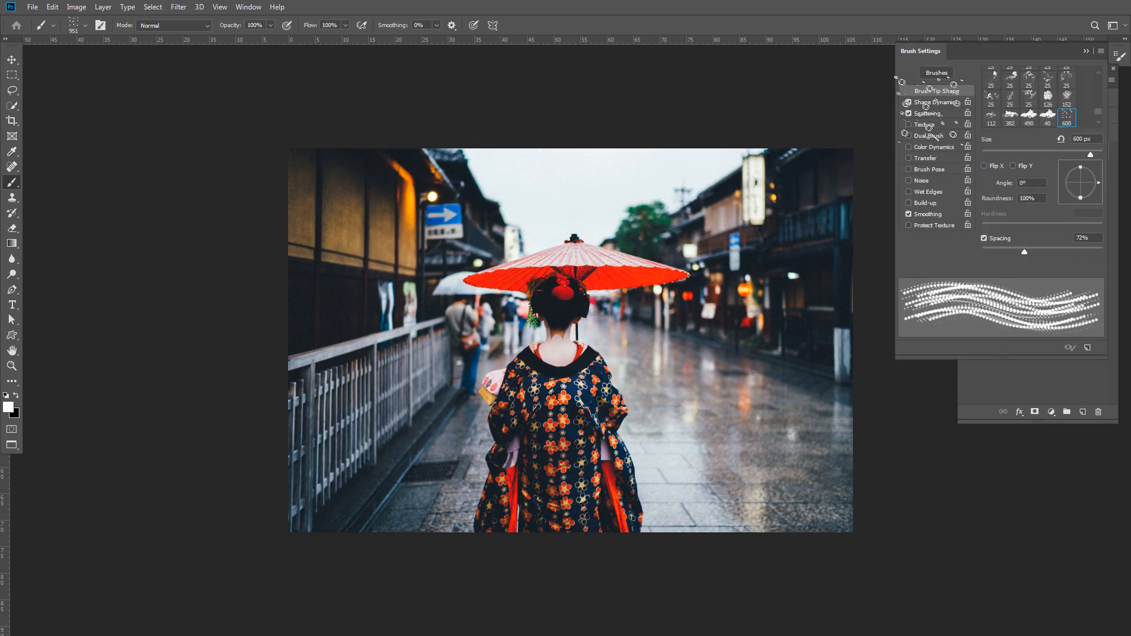
pyautogui.click(248, 7)
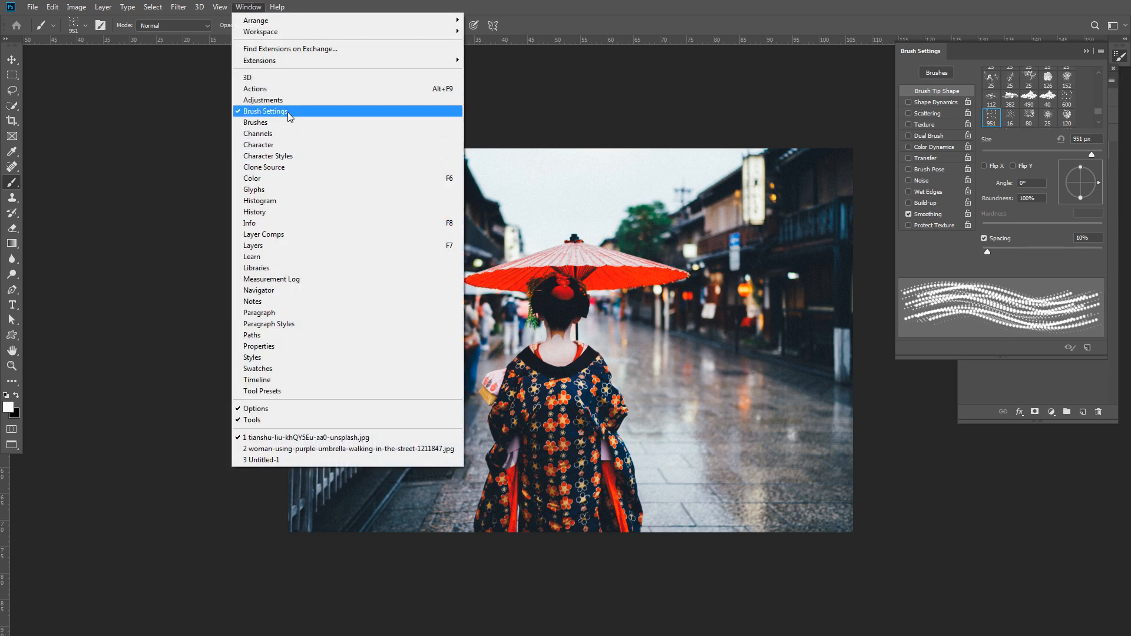
pyautogui.click(922, 257)
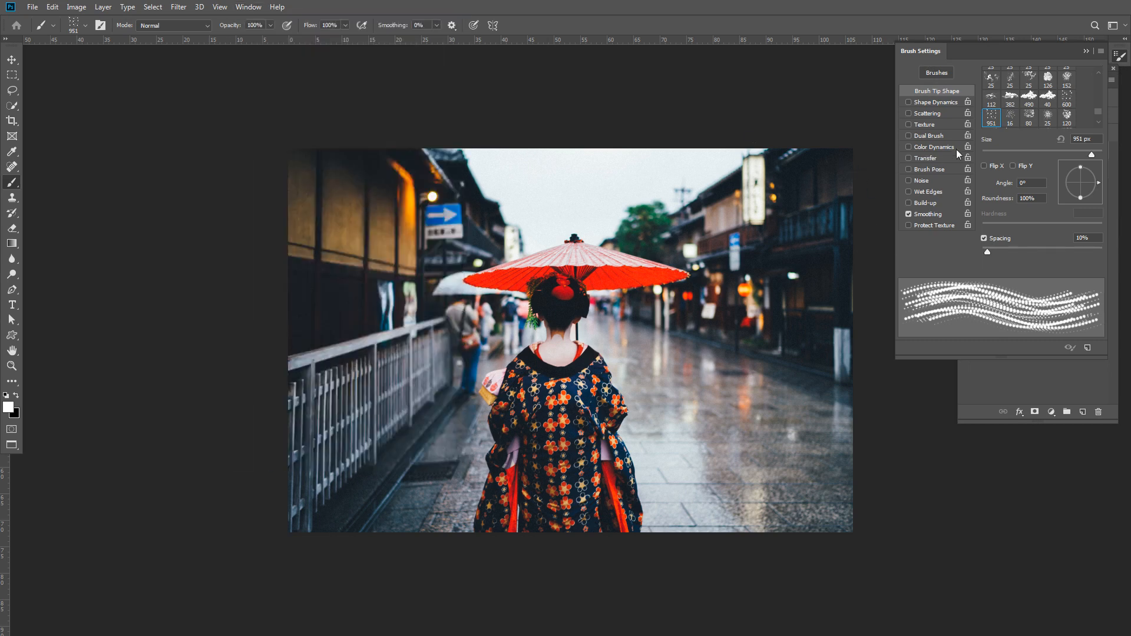
pyautogui.moveTo(989, 250); pyautogui.dragTo(1021, 250)
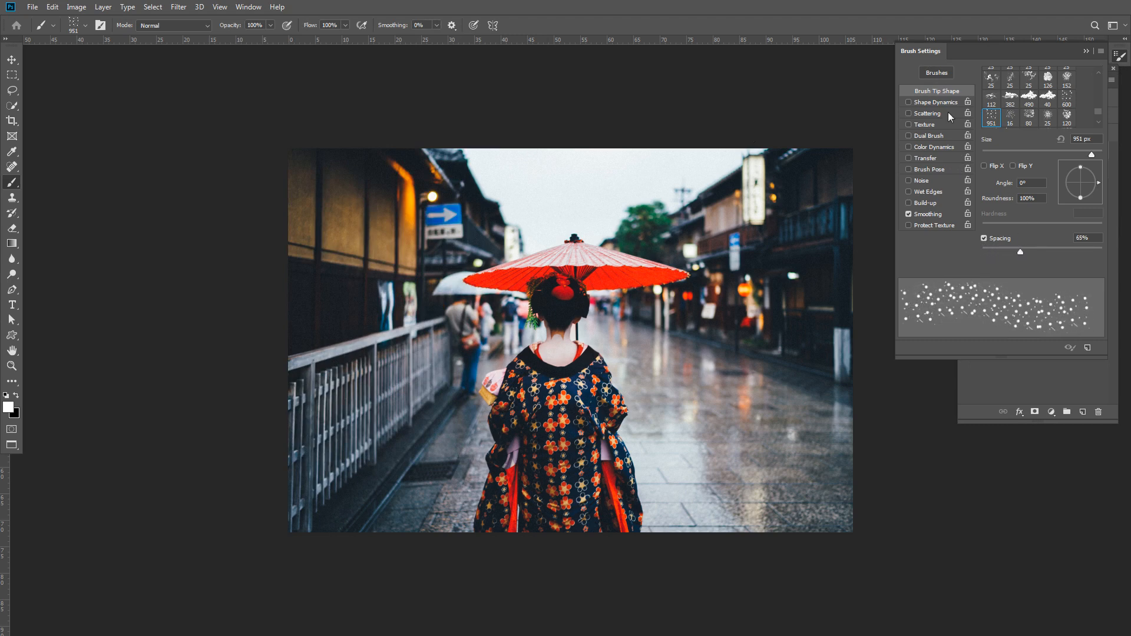
# Enable Shape Dynamics for the rain brush with size jitter and angle jitter both at 100%
pyautogui.click(921, 102)
pyautogui.moveTo(984, 82); pyautogui.dragTo(1110, 83)
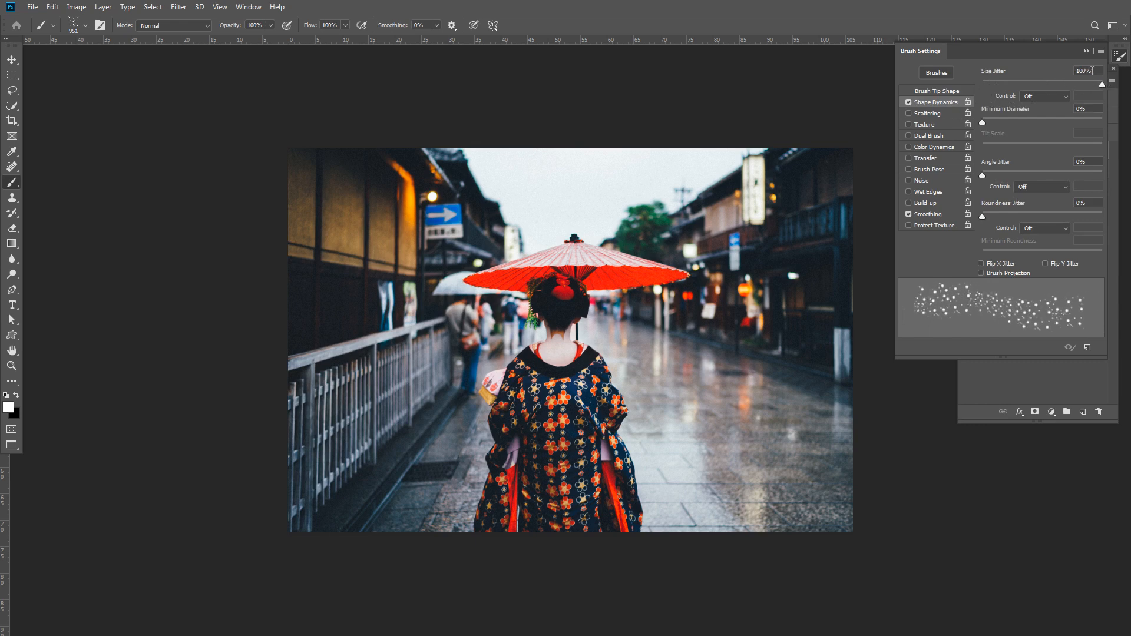
pyautogui.moveTo(983, 175); pyautogui.dragTo(1108, 174)
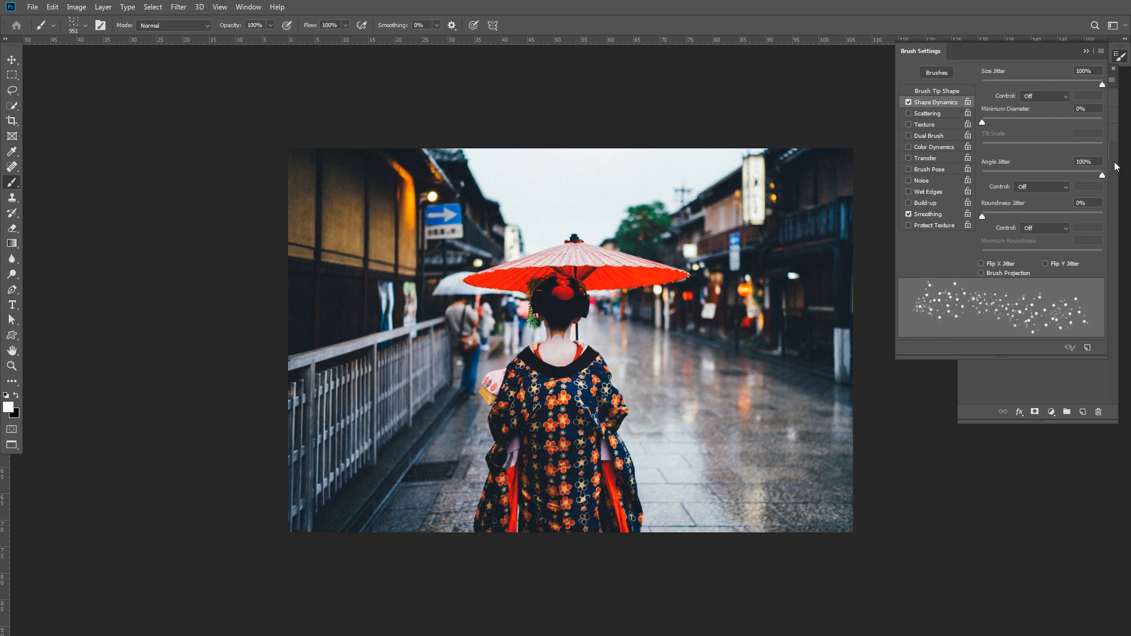
pyautogui.click(925, 92)
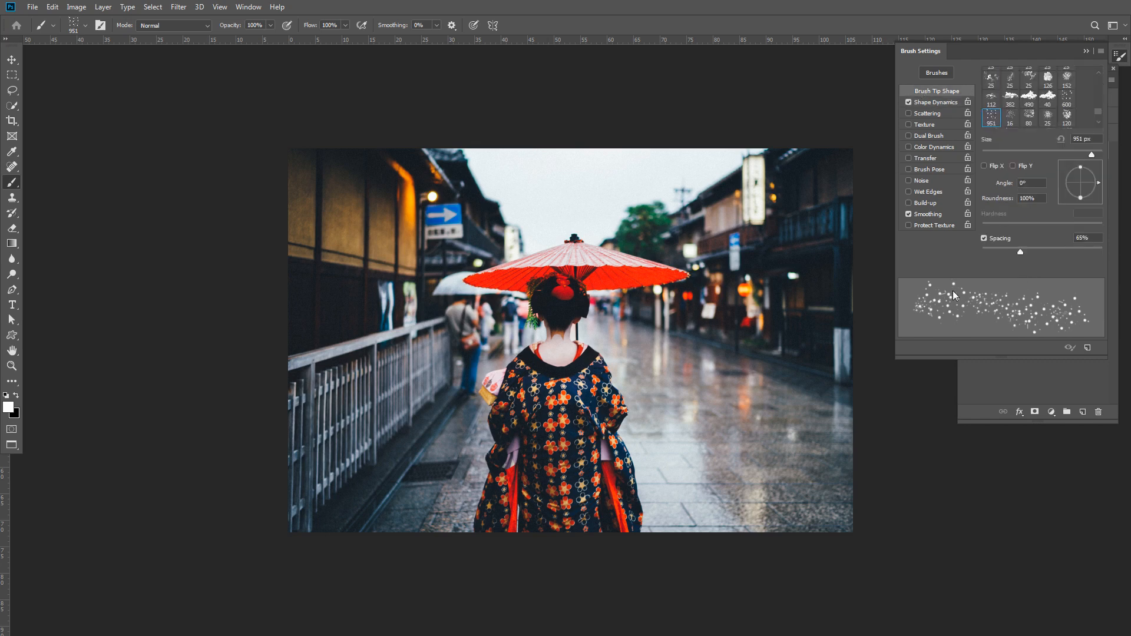
# Give the rain brush a slight scatter and paint a short stroke of white dots above the fence
pyautogui.click(922, 115)
pyautogui.moveTo(985, 83)
pyautogui.mouseDown()
pyautogui.moveTo(1033, 87)
pyautogui.moveTo(995, 86)
pyautogui.mouseUp()
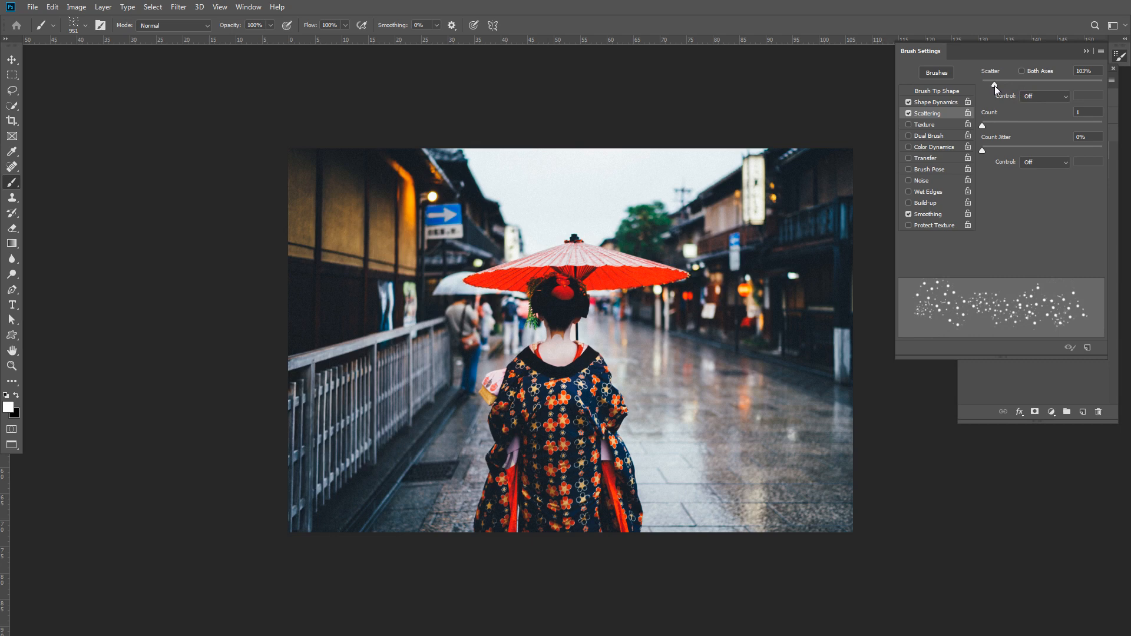
pyautogui.moveTo(994, 86); pyautogui.dragTo(991, 86)
pyautogui.click(1084, 52)
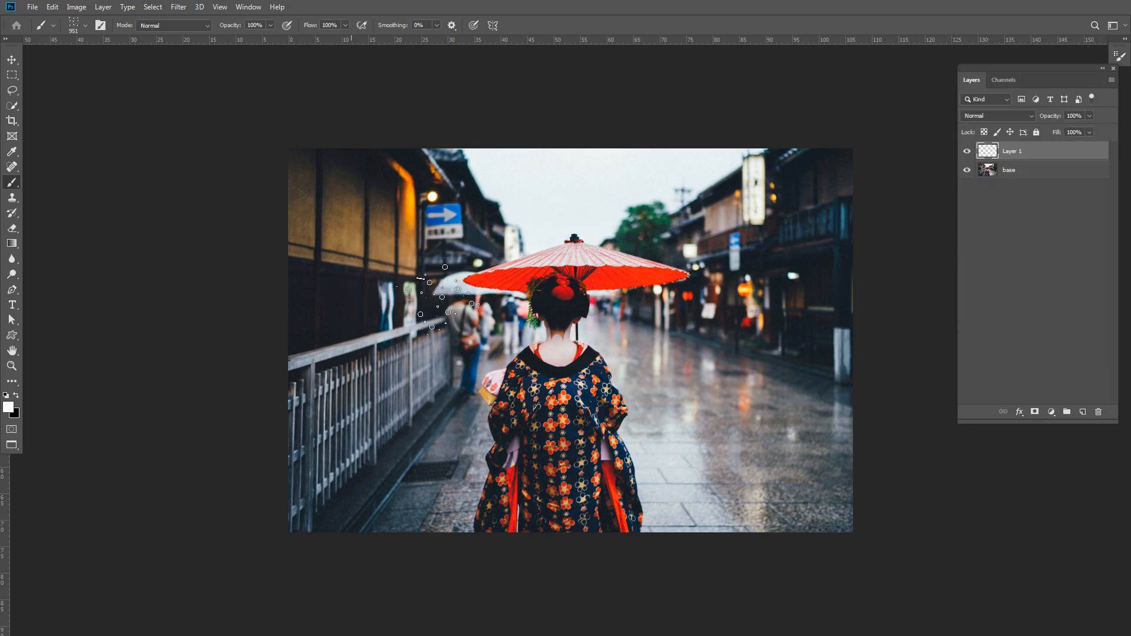
pyautogui.moveTo(351, 289)
pyautogui.mouseDown()
pyautogui.moveTo(433, 277)
pyautogui.moveTo(410, 260)
pyautogui.moveTo(424, 295)
pyautogui.moveTo(407, 238)
pyautogui.mouseUp()
# Save the adjusted brush as a new preset named rain 02, including its tool settings
pyautogui.rightClick(457, 235)
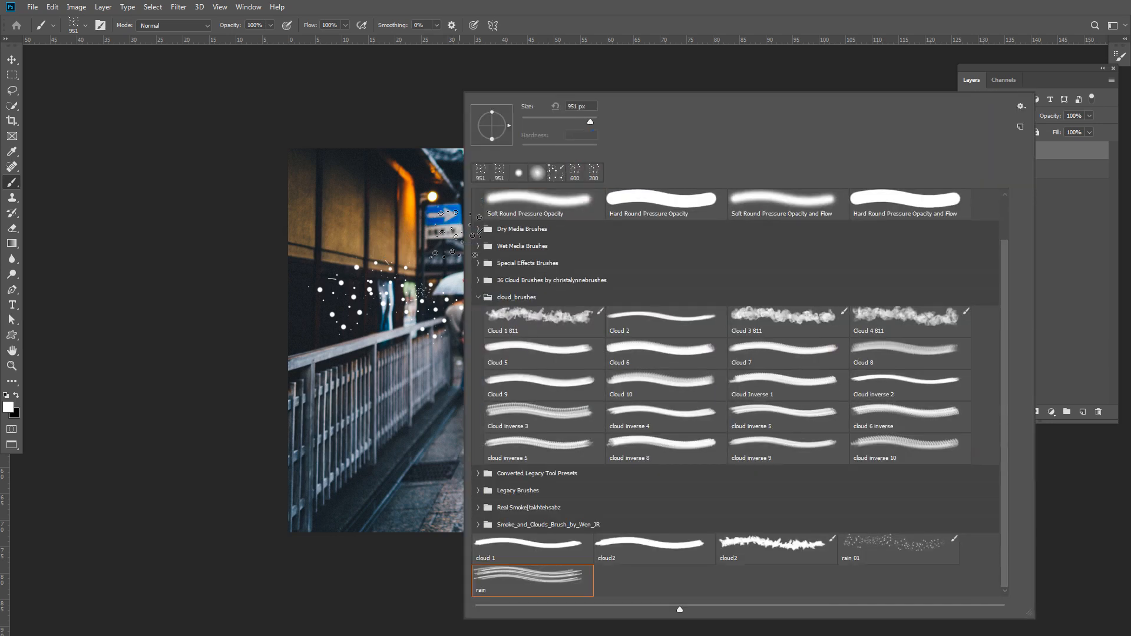
pyautogui.click(1020, 128)
pyautogui.click(533, 189)
pyautogui.press('BackSpace')
pyautogui.press('BackSpace')
pyautogui.press('BackSpace')
pyautogui.write('02')
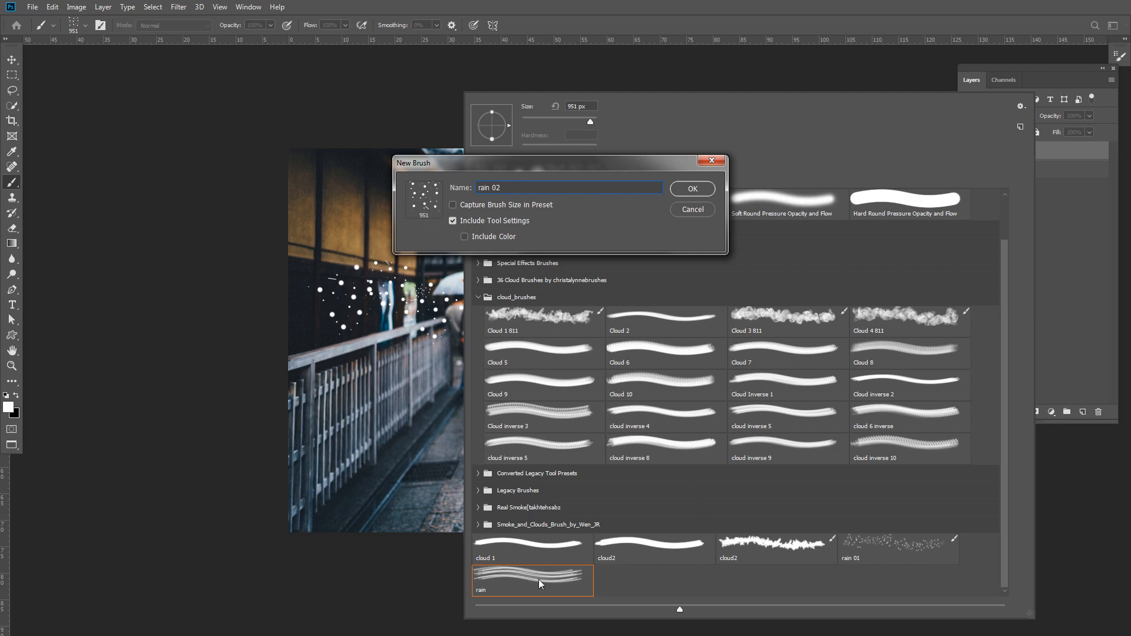
pyautogui.click(692, 189)
pyautogui.click(516, 89)
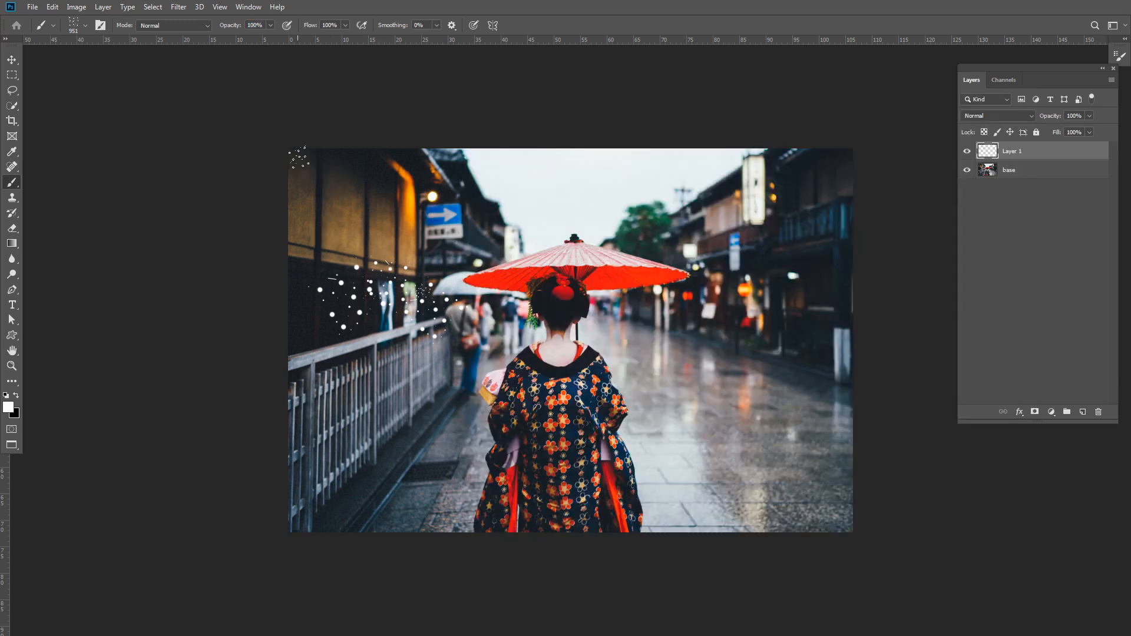
# Paint white dots over the sky, both rows of houses, the fence and the wet street with long strokes
pyautogui.moveTo(303, 156)
pyautogui.mouseDown()
pyautogui.moveTo(695, 177)
pyautogui.moveTo(824, 171)
pyautogui.moveTo(850, 199)
pyautogui.mouseUp()
pyautogui.moveTo(842, 204); pyautogui.dragTo(537, 195)
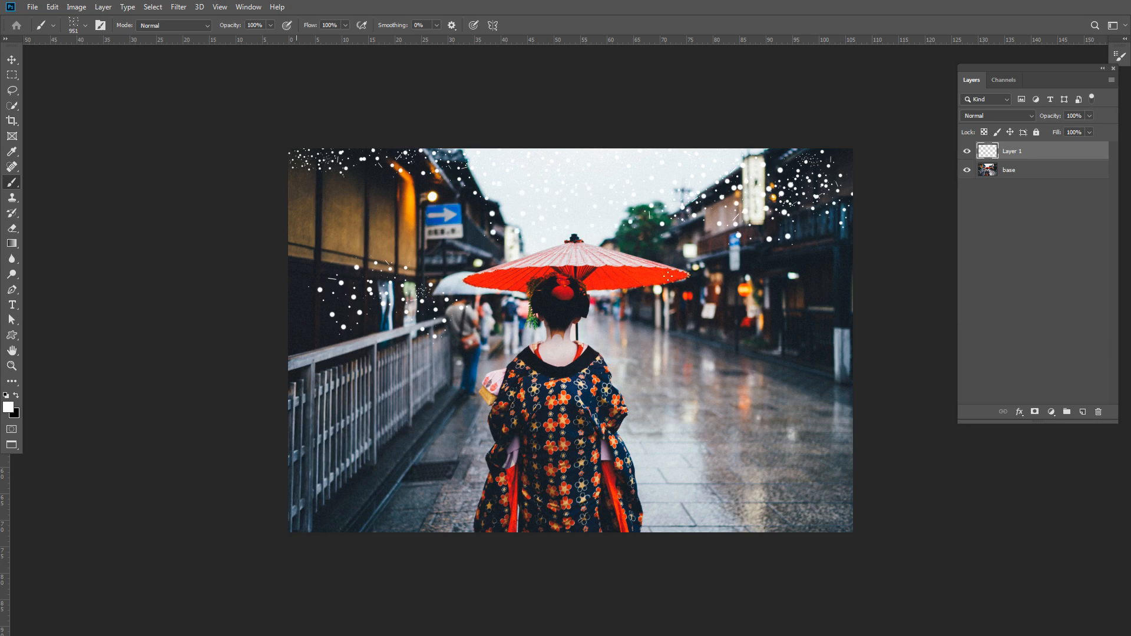
pyautogui.moveTo(345, 203)
pyautogui.mouseDown()
pyautogui.moveTo(289, 224)
pyautogui.moveTo(347, 250)
pyautogui.moveTo(371, 219)
pyautogui.moveTo(321, 480)
pyautogui.moveTo(354, 471)
pyautogui.mouseUp()
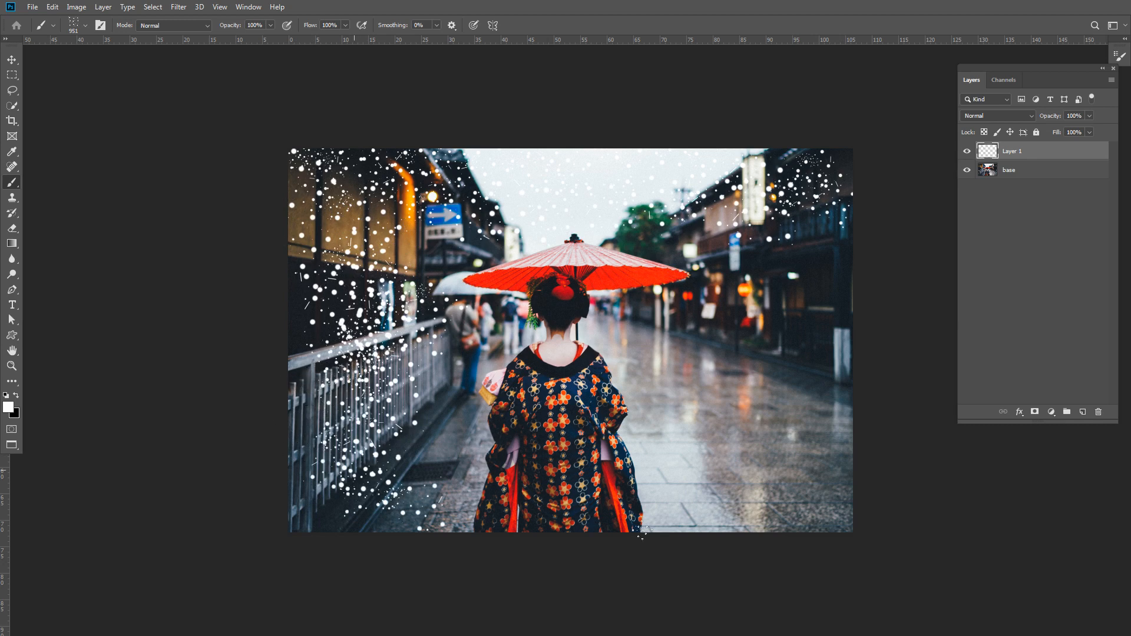
pyautogui.moveTo(748, 272)
pyautogui.mouseDown()
pyautogui.moveTo(730, 330)
pyautogui.moveTo(736, 371)
pyautogui.moveTo(785, 448)
pyautogui.mouseUp()
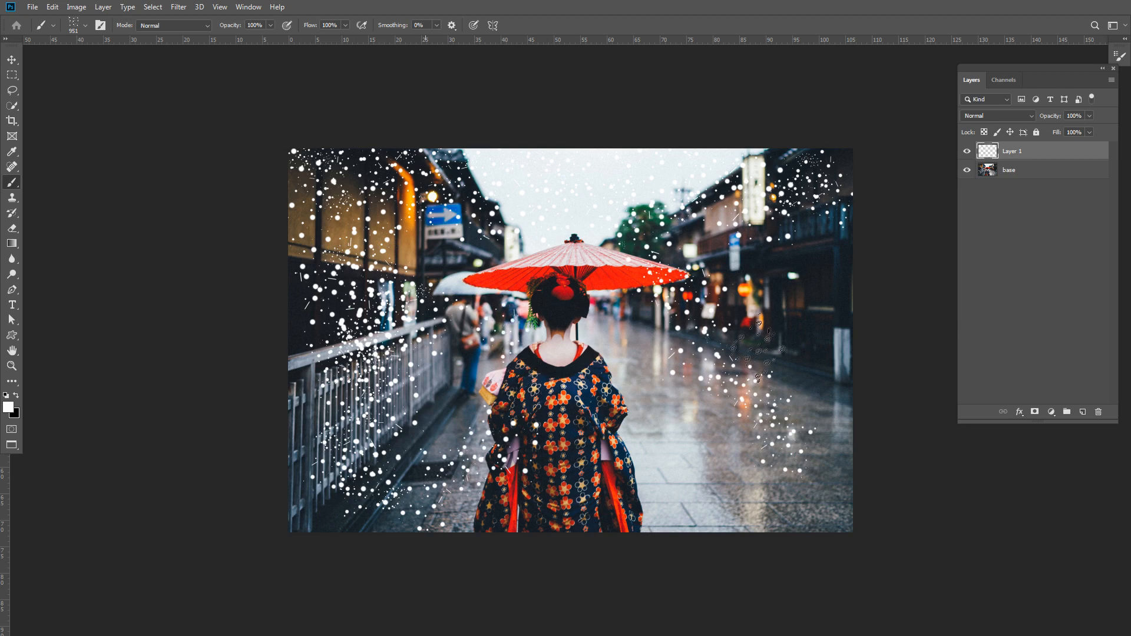
pyautogui.moveTo(850, 451)
pyautogui.mouseDown()
pyautogui.moveTo(817, 559)
pyautogui.moveTo(703, 428)
pyautogui.moveTo(650, 305)
pyautogui.moveTo(752, 530)
pyautogui.moveTo(796, 527)
pyautogui.moveTo(775, 522)
pyautogui.moveTo(789, 434)
pyautogui.mouseUp()
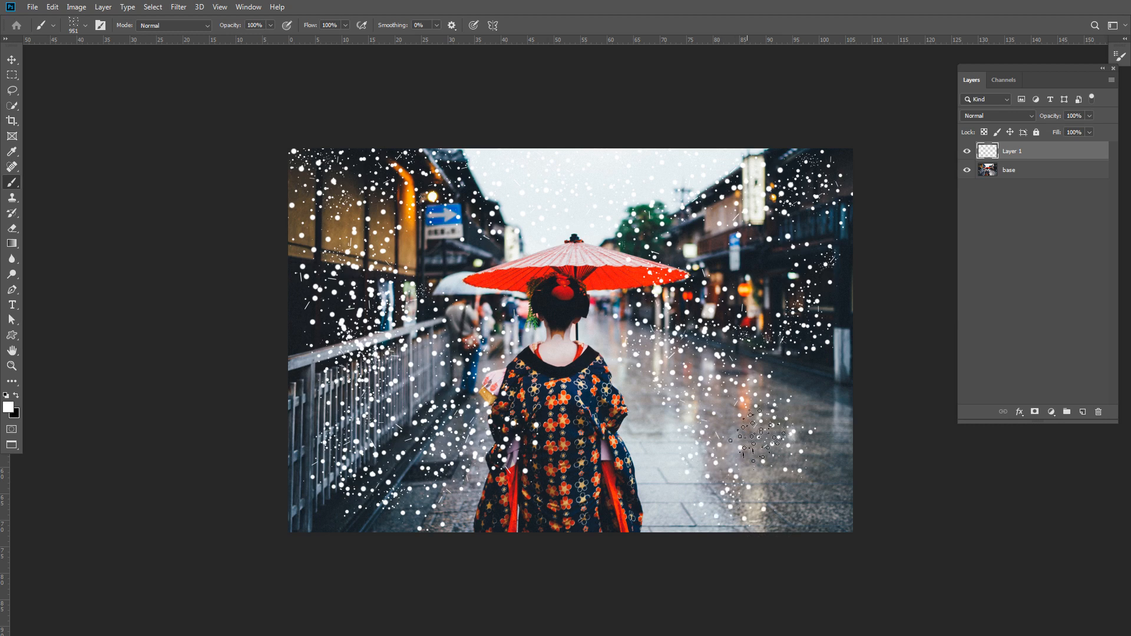
# Stamp more dots over the woman and along the photo's left and lower edges to fill the gaps
pyautogui.click(580, 307)
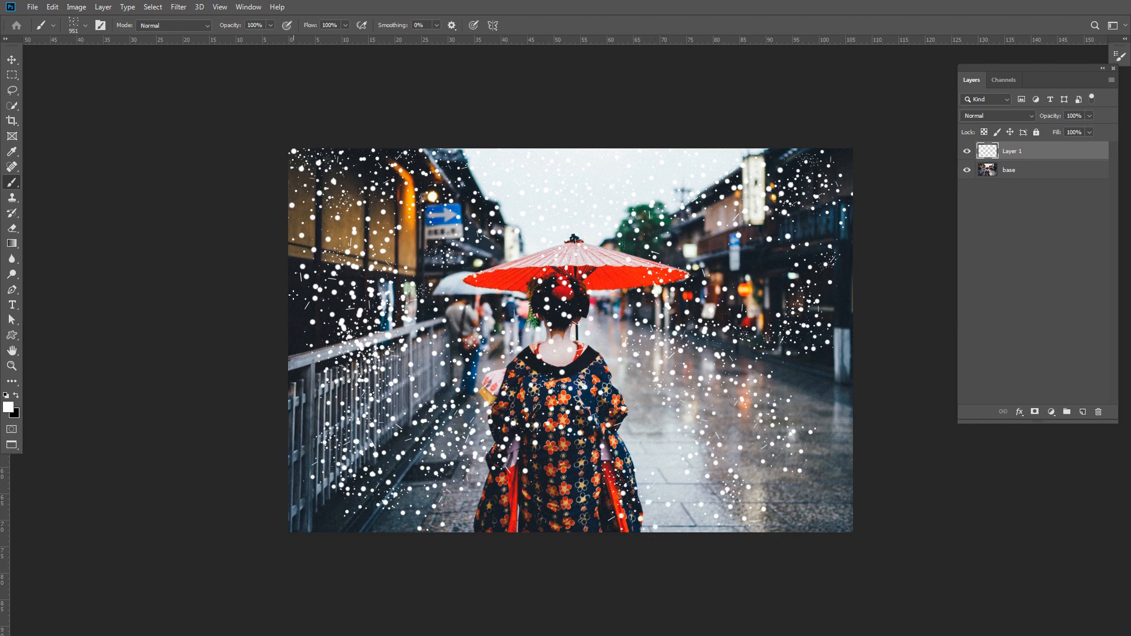
pyautogui.click(297, 312)
pyautogui.click(298, 437)
pyautogui.click(361, 508)
pyautogui.click(449, 517)
pyautogui.click(553, 533)
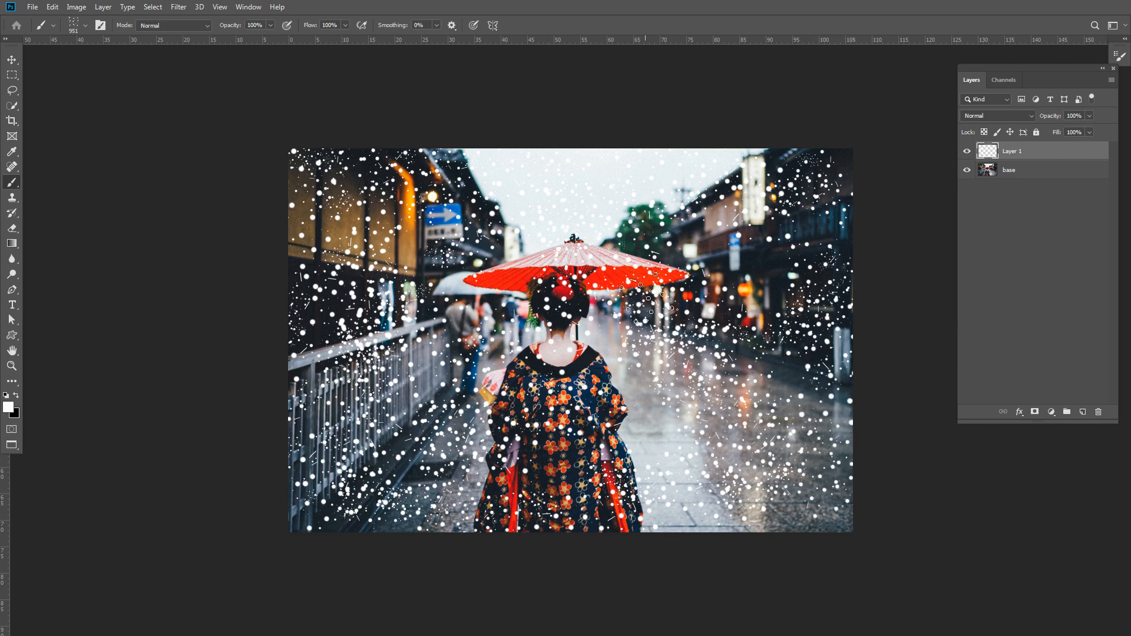
# Switch to the Move tool and rename the dot layer as rain
pyautogui.press('v')
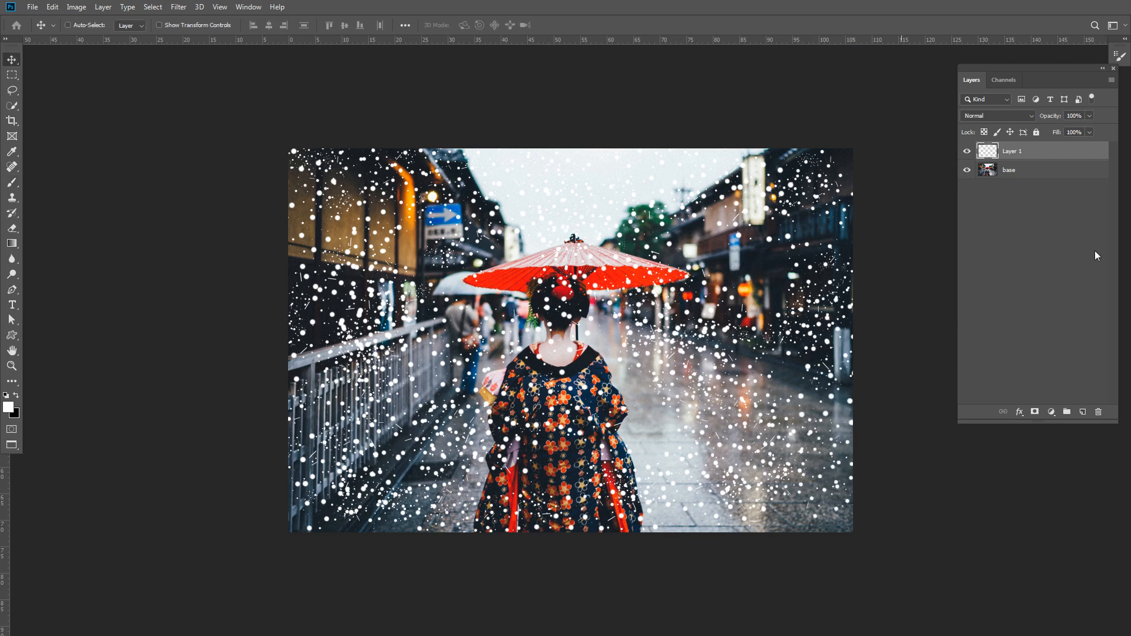
pyautogui.doubleClick(1012, 152)
pyautogui.write('rain')
pyautogui.press('Return')
# Try a motion blur at an 82° angle and 267 pixels distance on the rain layer, and undo it
pyautogui.click(188, 6)
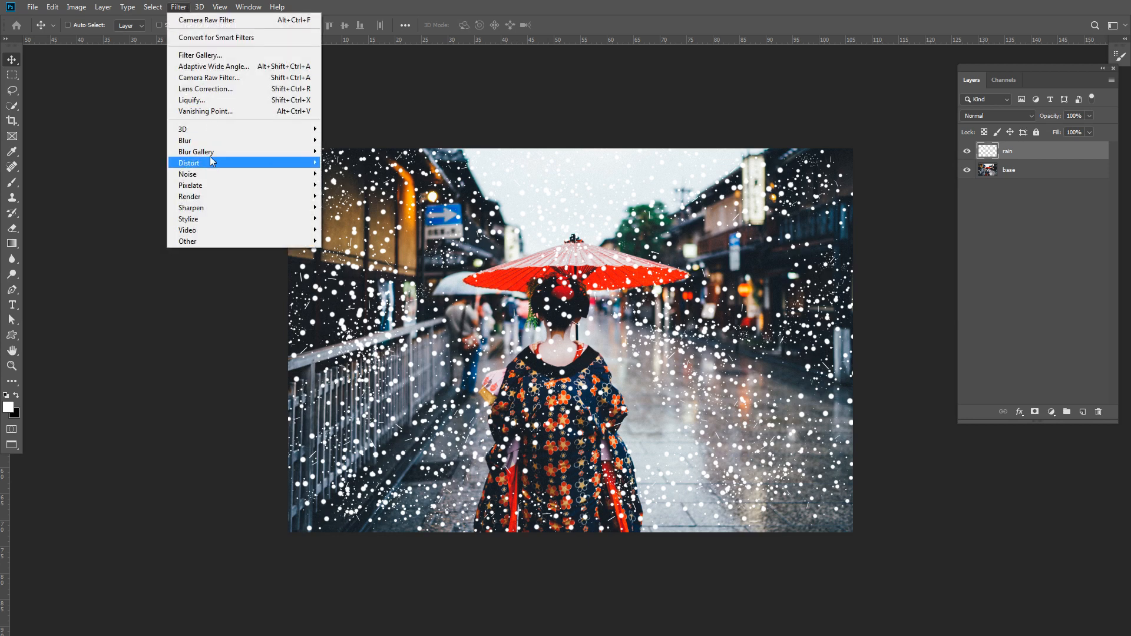
pyautogui.moveTo(207, 142)
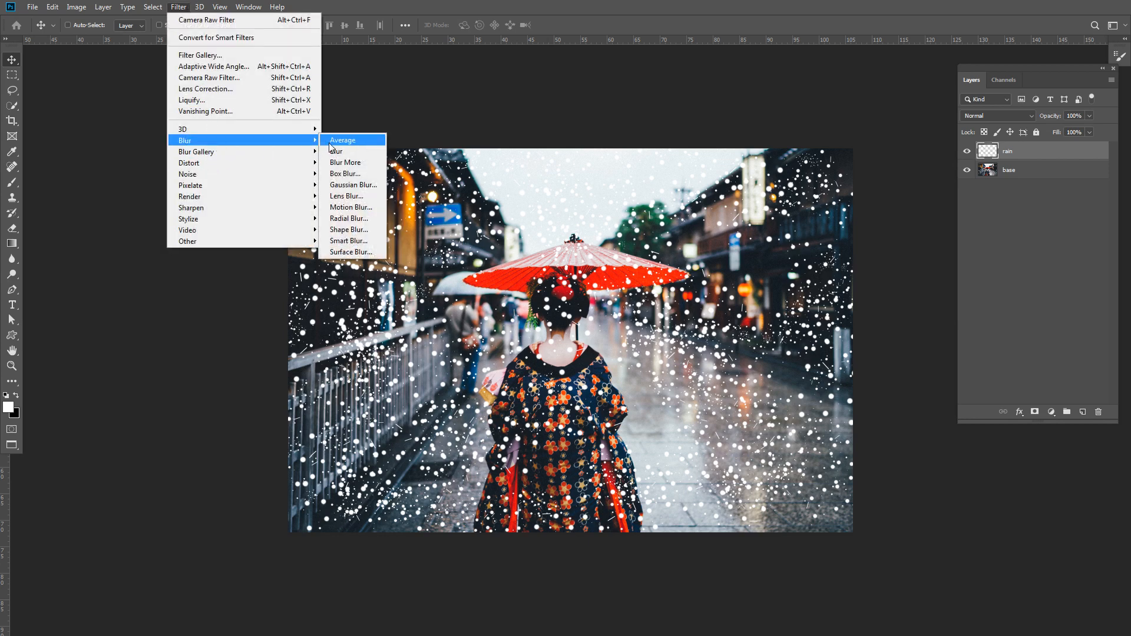
pyautogui.click(351, 206)
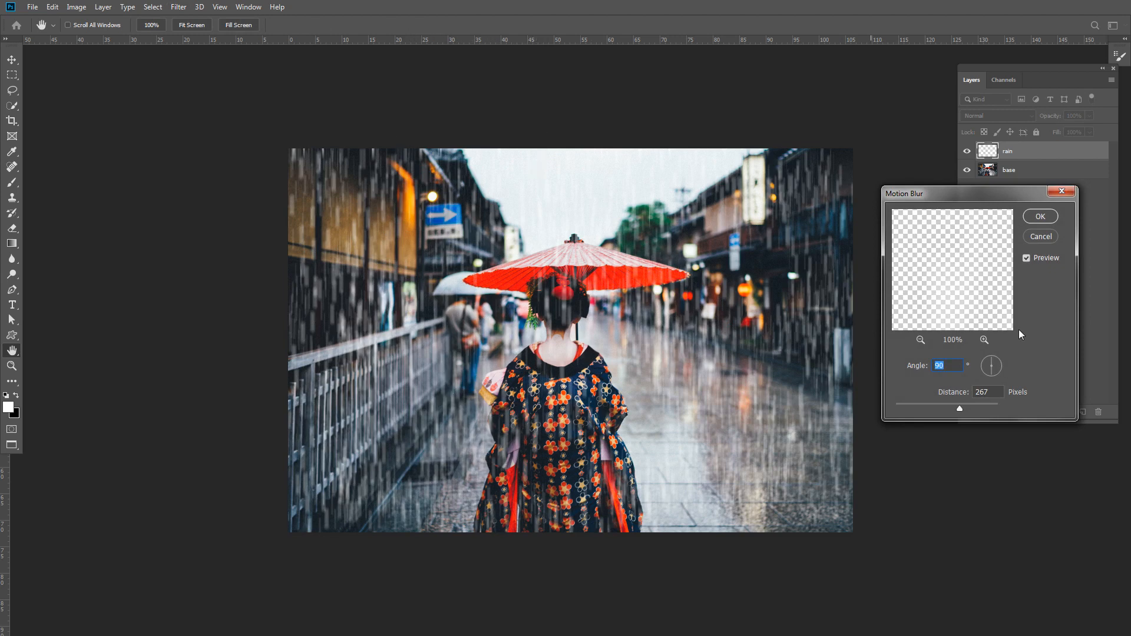
pyautogui.click(996, 357)
pyautogui.click(993, 358)
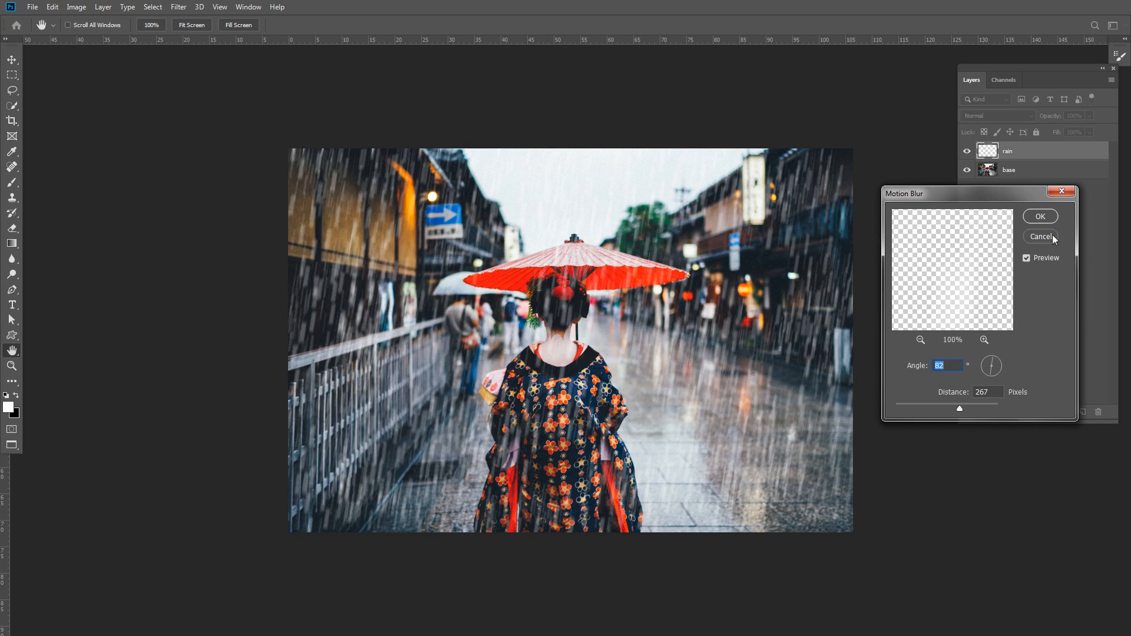
pyautogui.click(1043, 217)
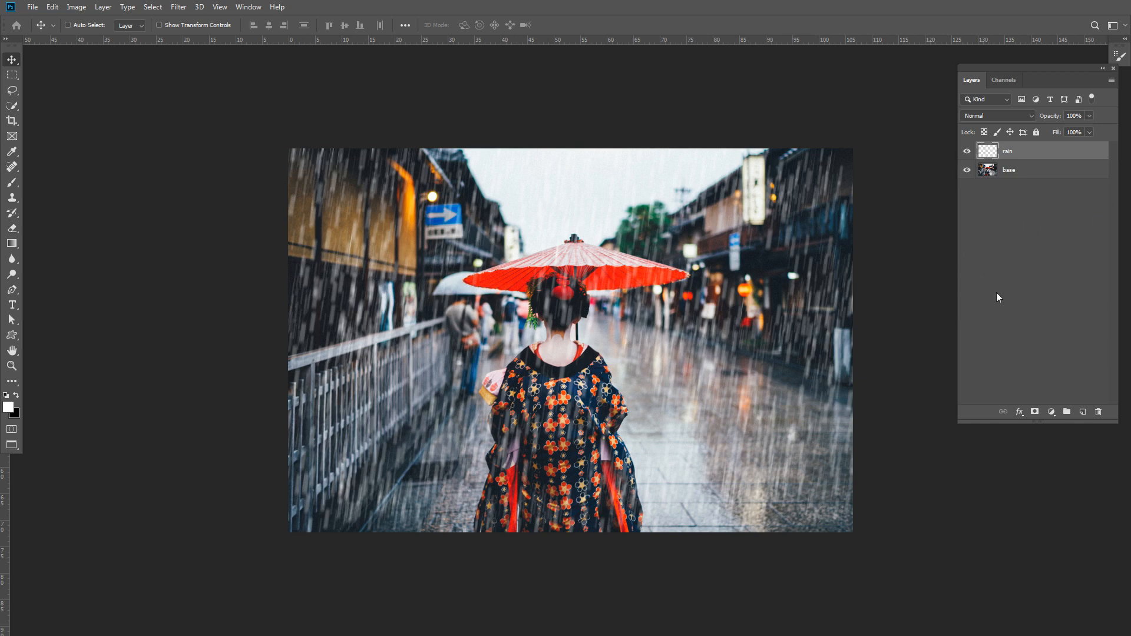
pyautogui.hotkey('ctrl', 'z')
# Apply a motion blur to the rain layer at 82° with a distance slightly above 169 pixels
pyautogui.click(178, 6)
pyautogui.moveTo(211, 141)
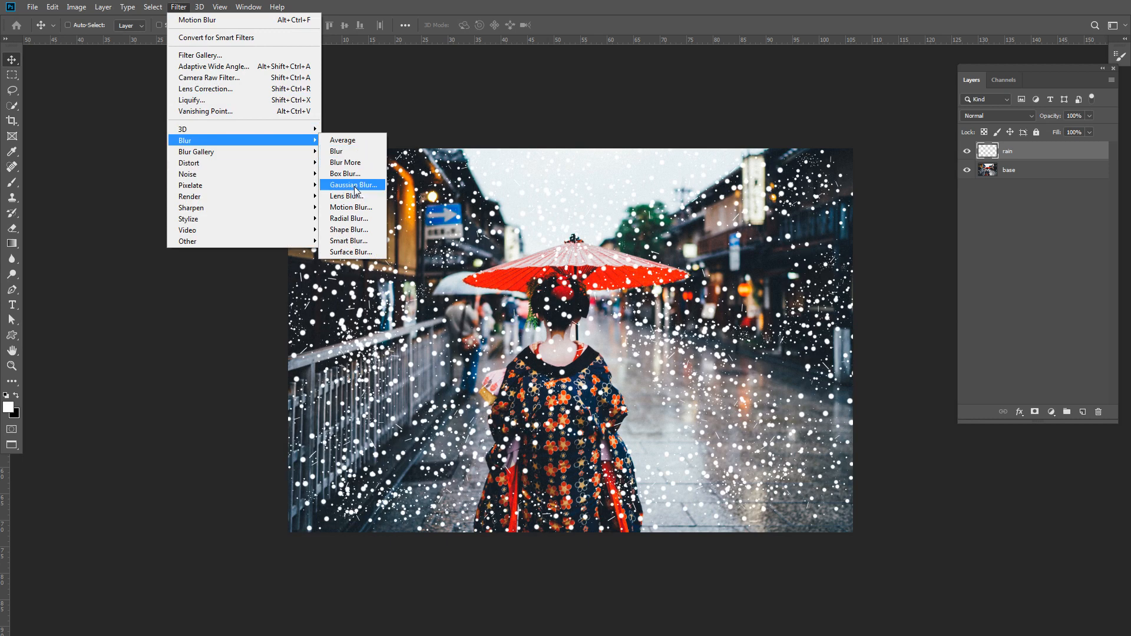
pyautogui.click(352, 207)
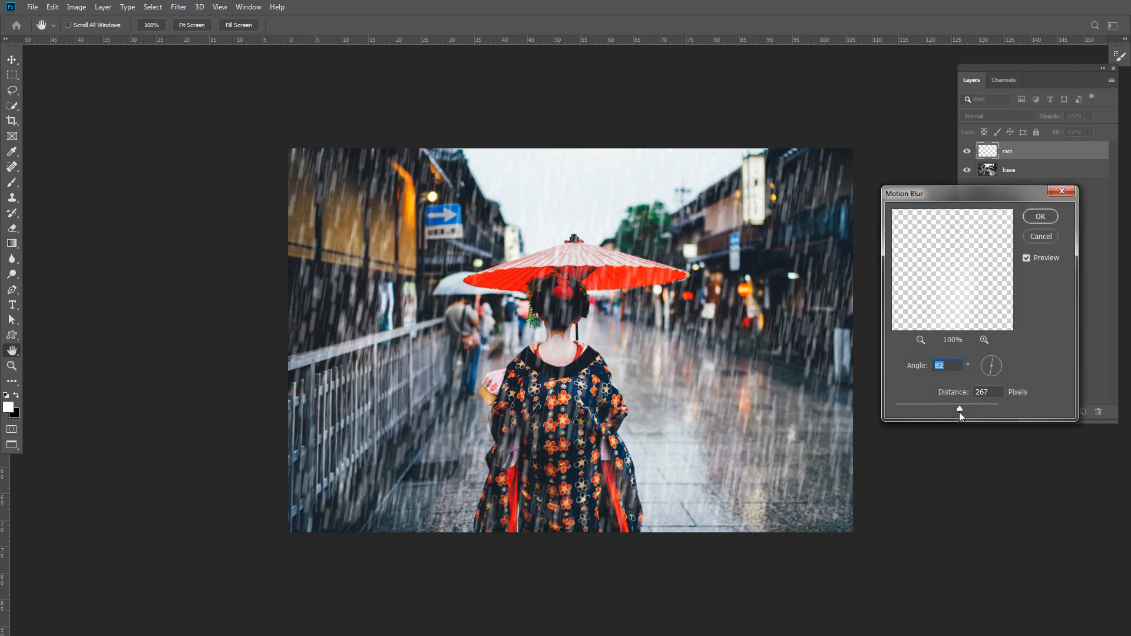
pyautogui.moveTo(960, 411); pyautogui.dragTo(943, 410)
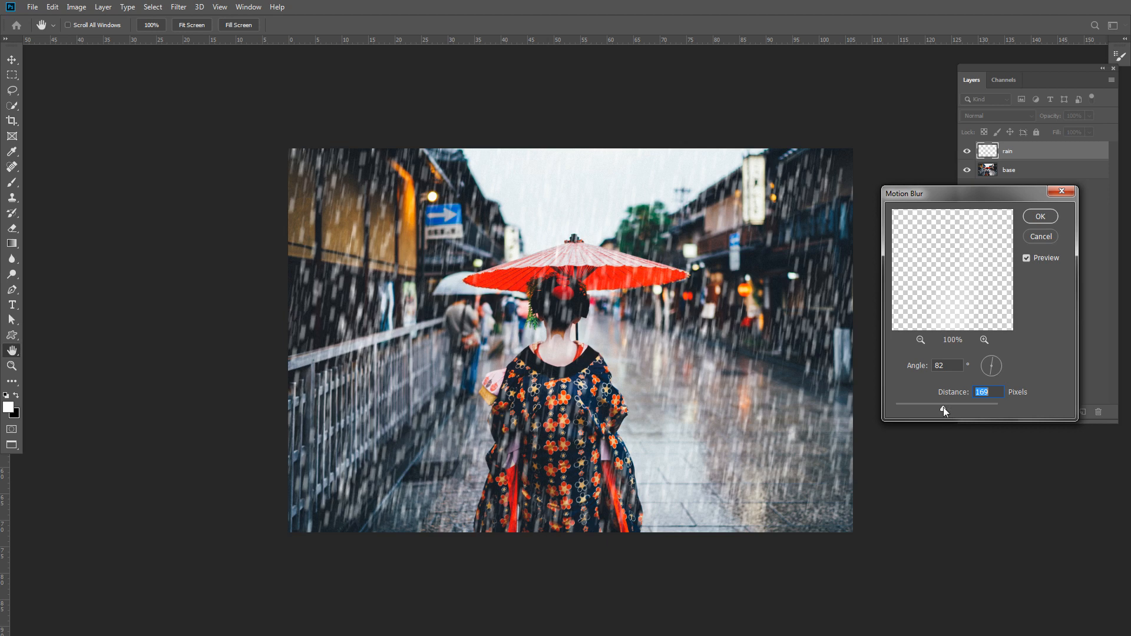
pyautogui.moveTo(943, 408); pyautogui.dragTo(947, 407)
pyautogui.click(1041, 219)
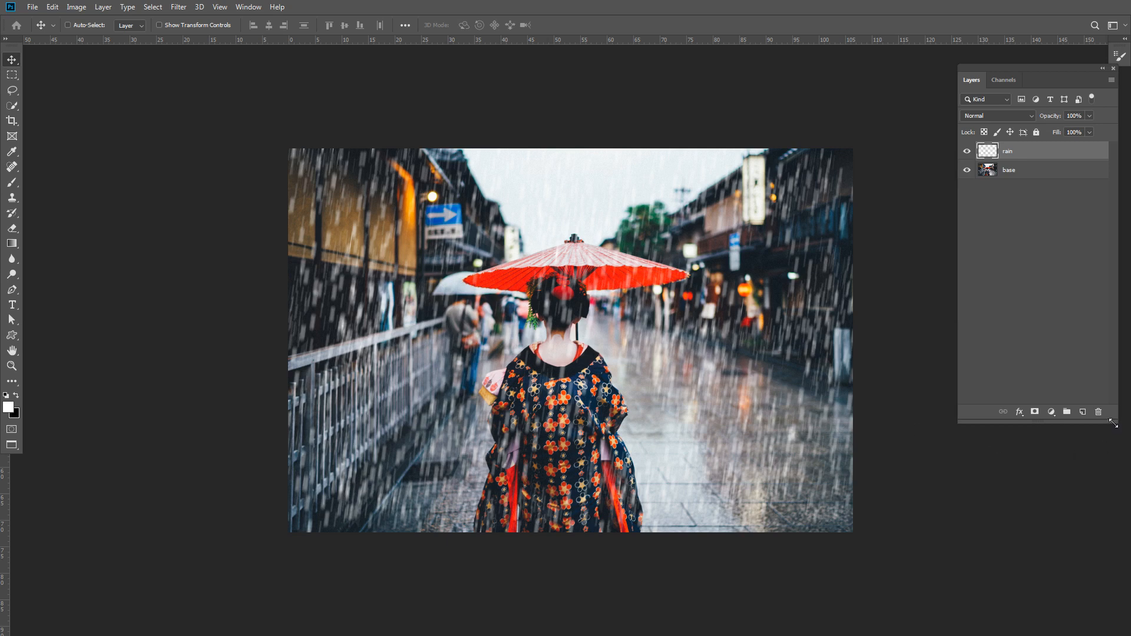
pyautogui.click(1051, 412)
pyautogui.click(1065, 306)
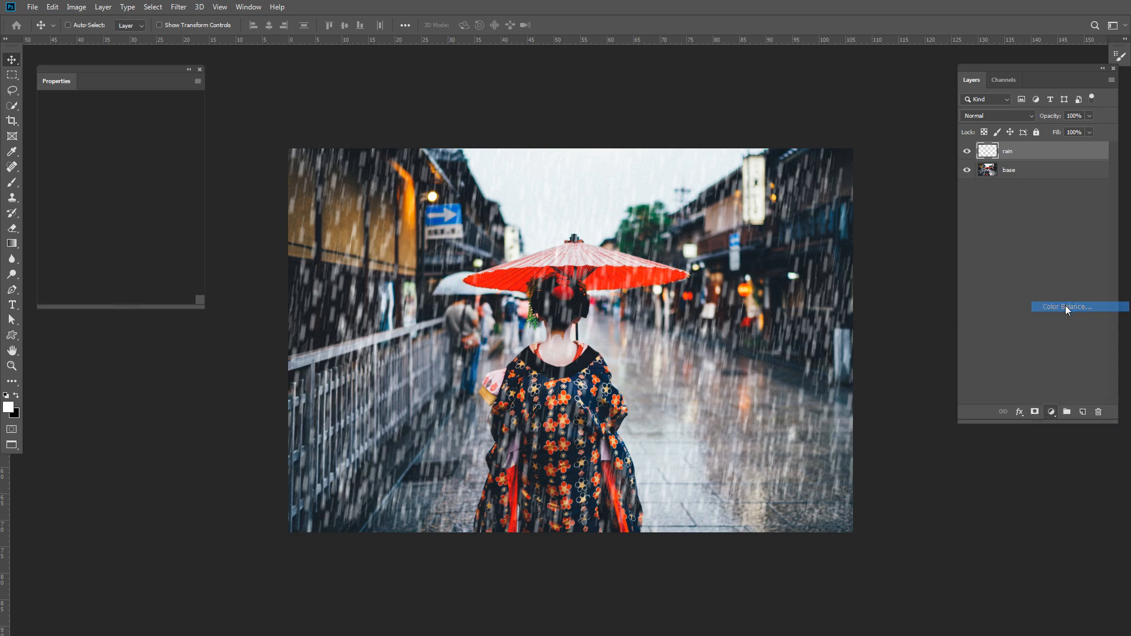
pyautogui.click(200, 69)
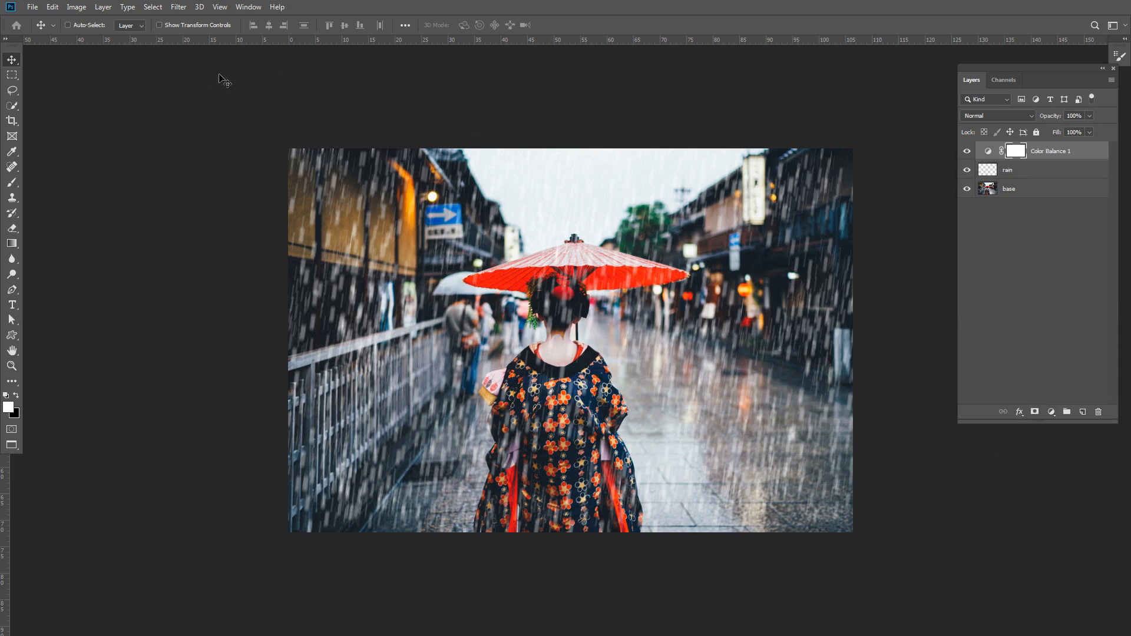
pyautogui.click(1054, 411)
pyautogui.click(1054, 412)
pyautogui.click(1053, 154)
pyautogui.press('Delete')
# Add a Hue/Saturation adjustment clipped to the rain layer and colorize it with hue 186 and saturation 10
pyautogui.click(1051, 411)
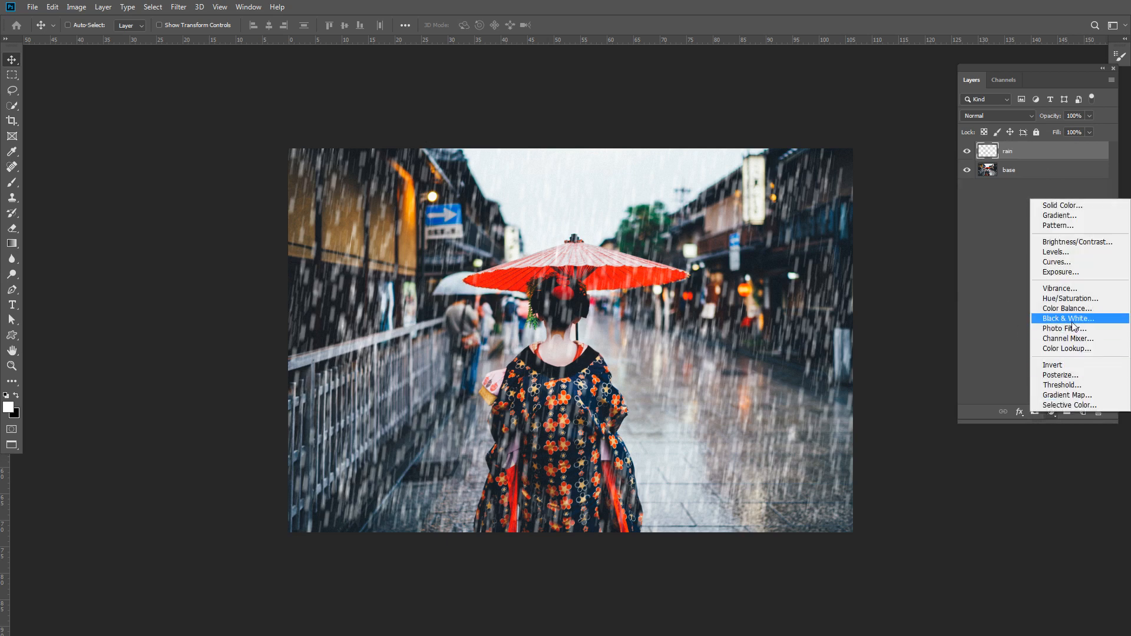
pyautogui.click(1072, 298)
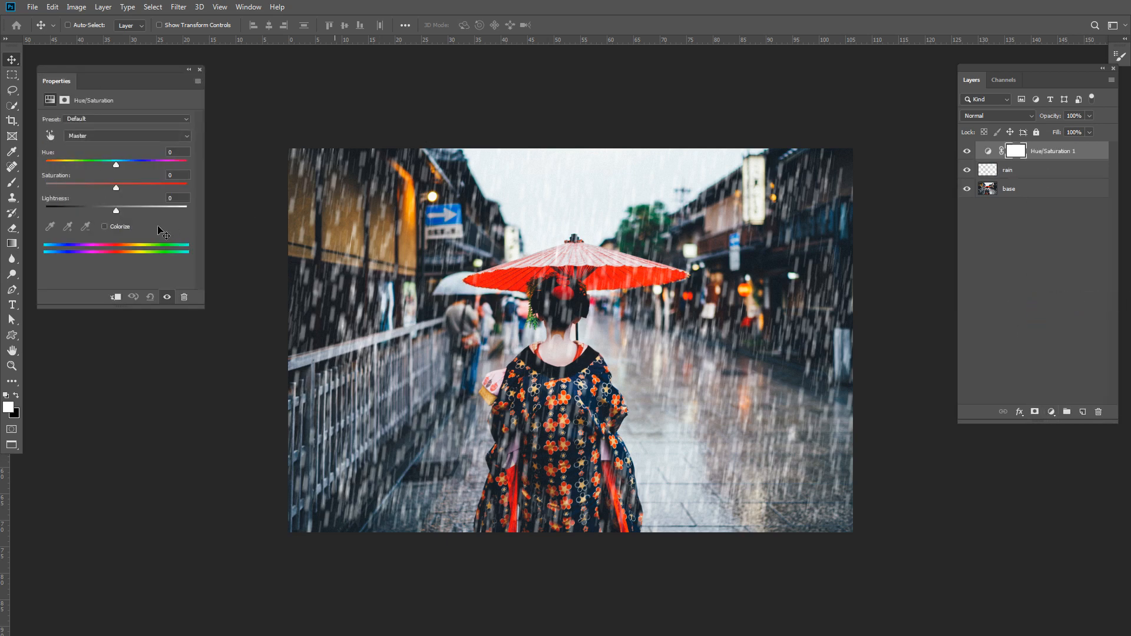
pyautogui.click(115, 297)
pyautogui.click(103, 226)
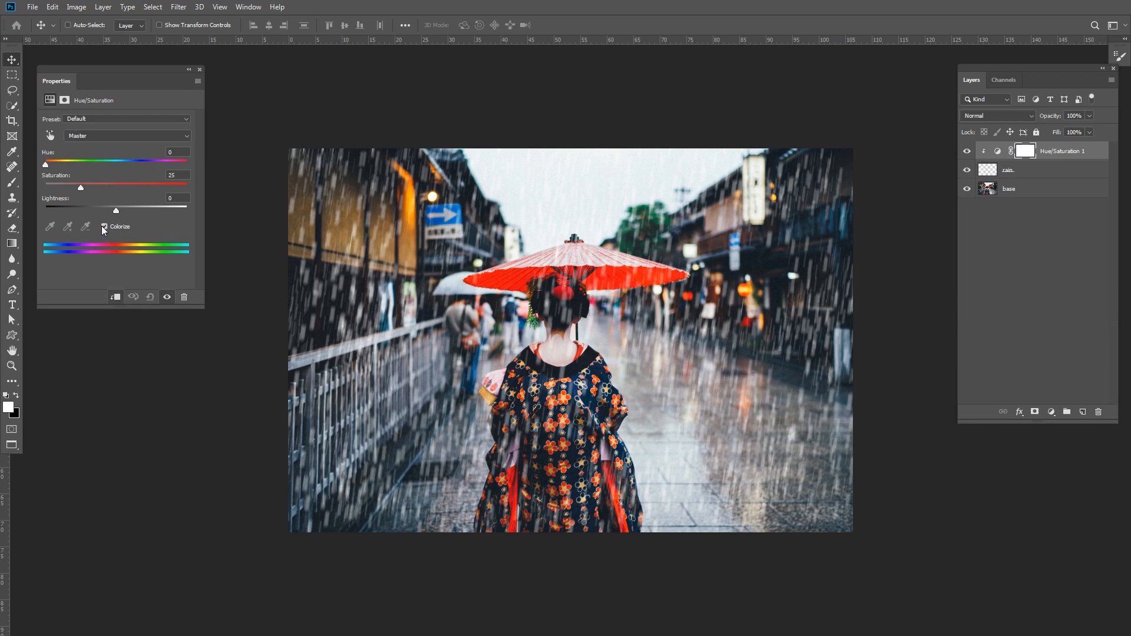
pyautogui.moveTo(43, 165); pyautogui.dragTo(108, 165)
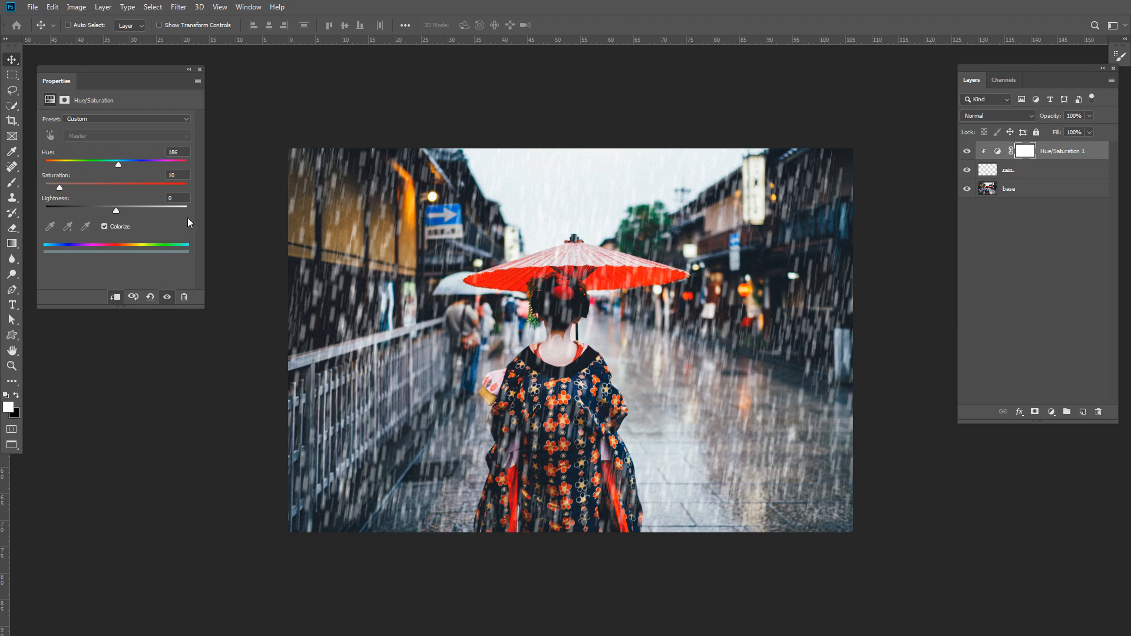
pyautogui.click(199, 68)
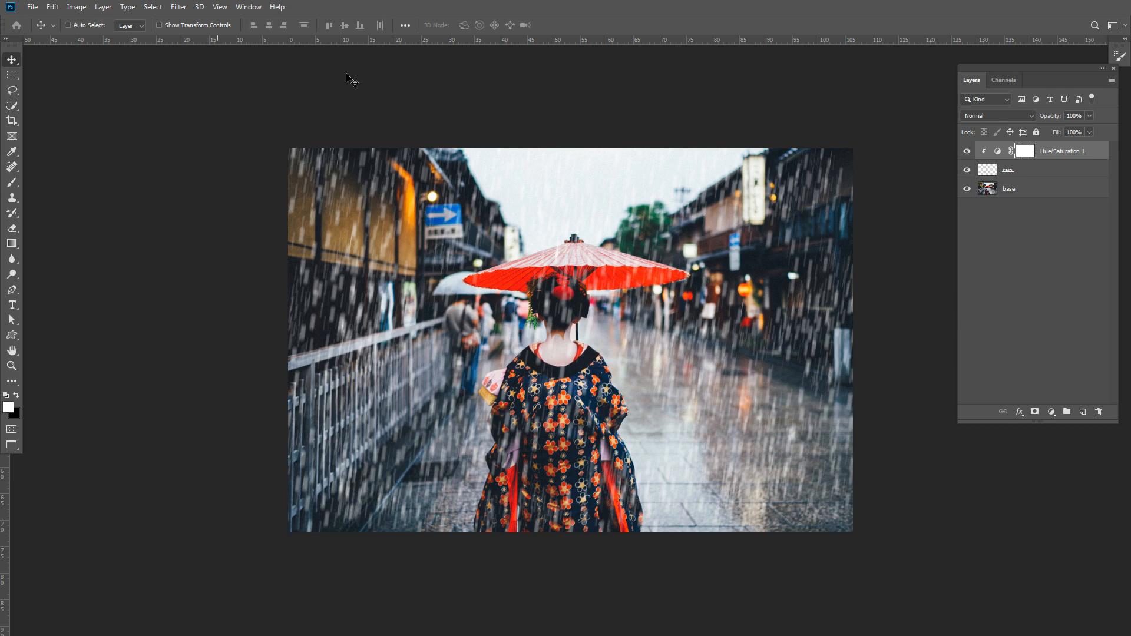
# Deselect the layers and toggle the Hue/Saturation adjustment's visibility to compare the rain with and without the tint
pyautogui.click(991, 292)
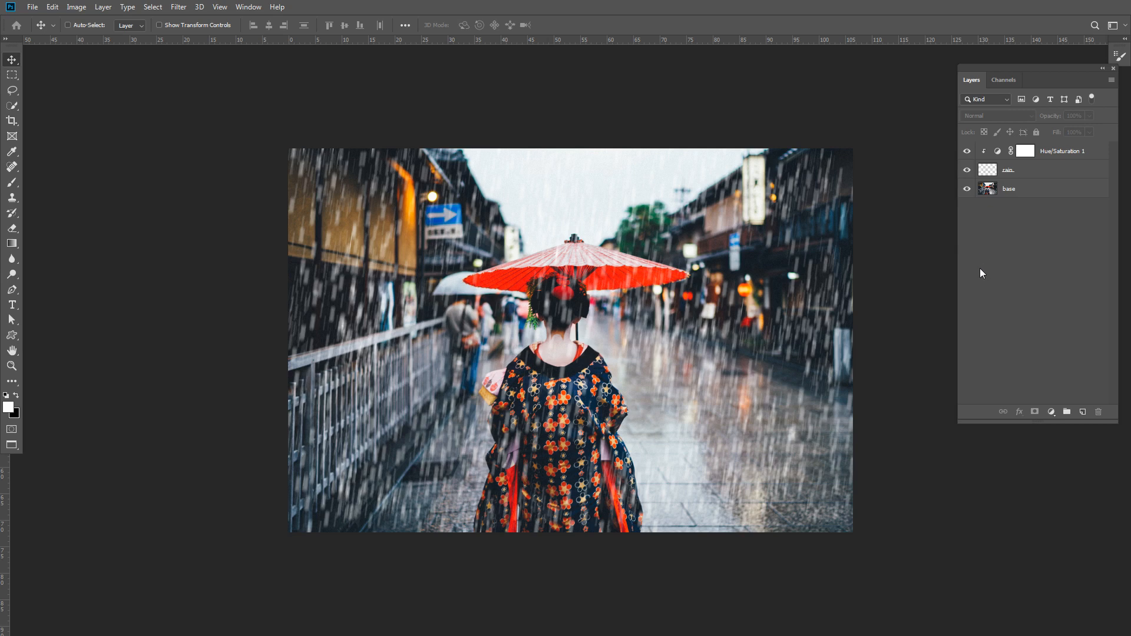
pyautogui.click(967, 153)
pyautogui.click(967, 155)
pyautogui.click(967, 155)
# Stamp all visible layers into a new merged layer on top and hide the three layers beneath it
pyautogui.press('ctrl')
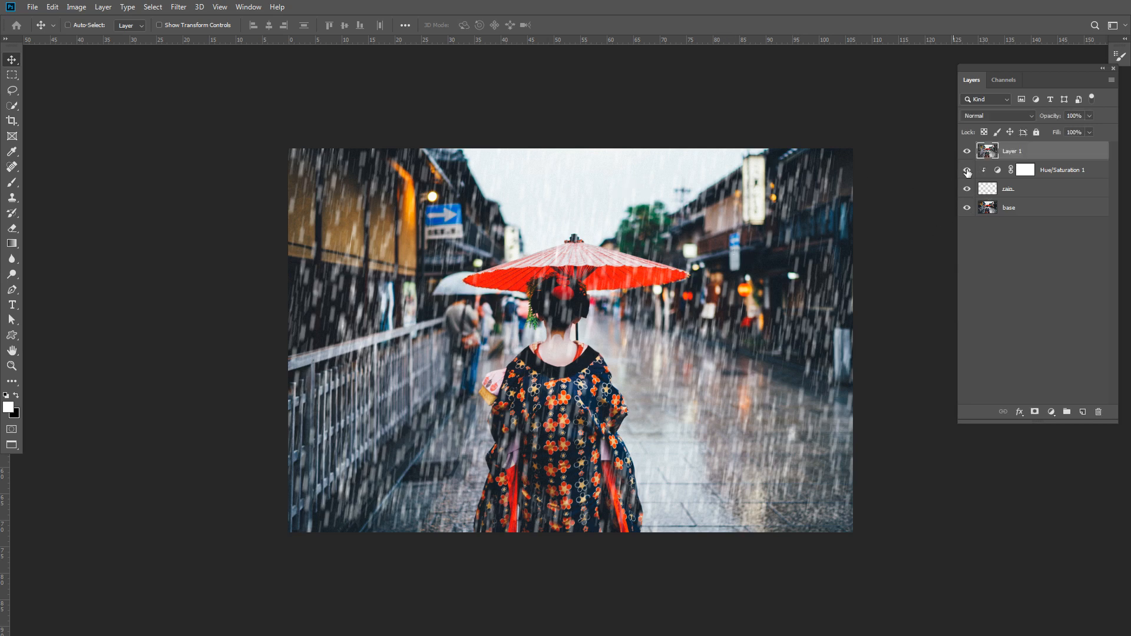
pyautogui.moveTo(967, 172); pyautogui.dragTo(967, 214)
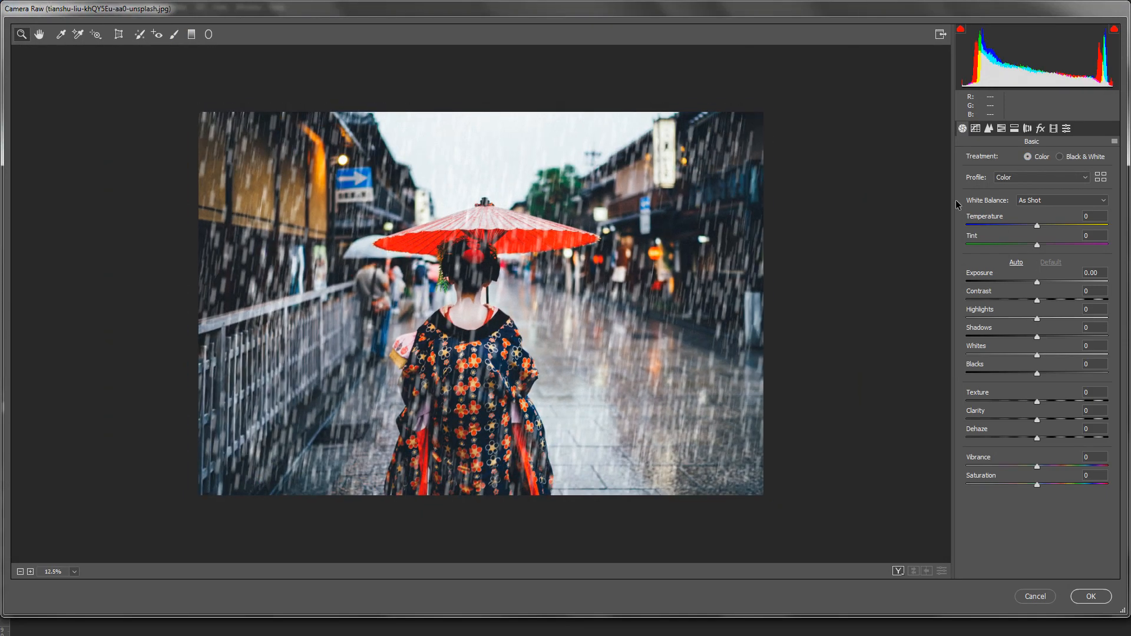
# With the Camera Raw filter, set temperature -11, tint +4, exposure +0.05, contrast -28, highlights -10, shadows -13, whites -12 and blacks -10
pyautogui.moveTo(1037, 226); pyautogui.dragTo(1039, 245)
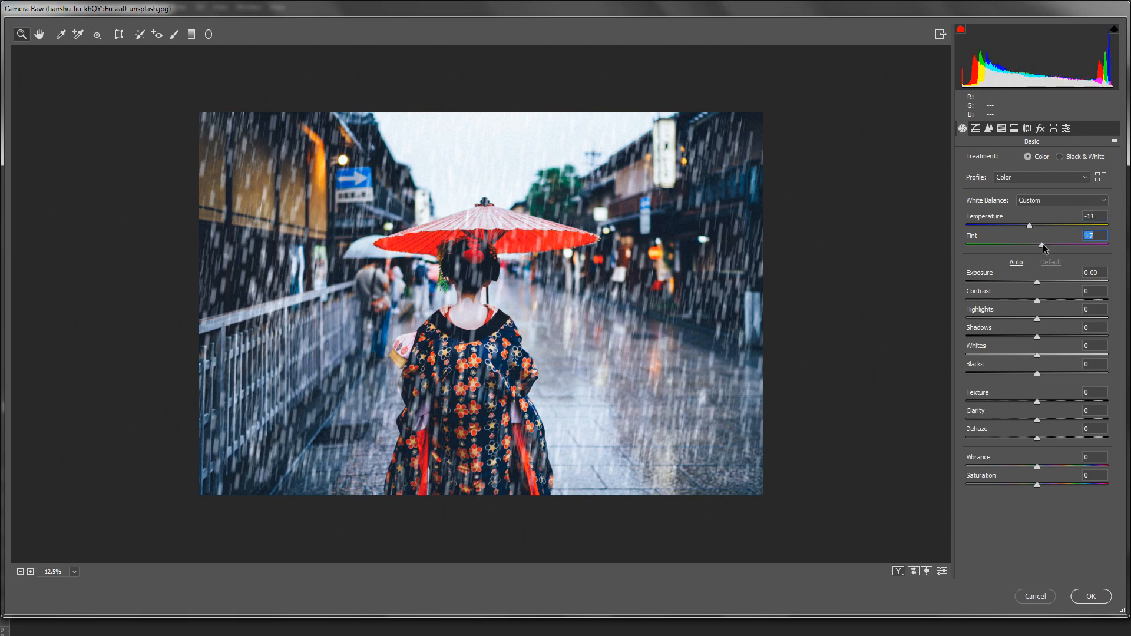
pyautogui.moveTo(1040, 245); pyautogui.dragTo(1038, 283)
pyautogui.moveTo(1037, 303); pyautogui.dragTo(1018, 302)
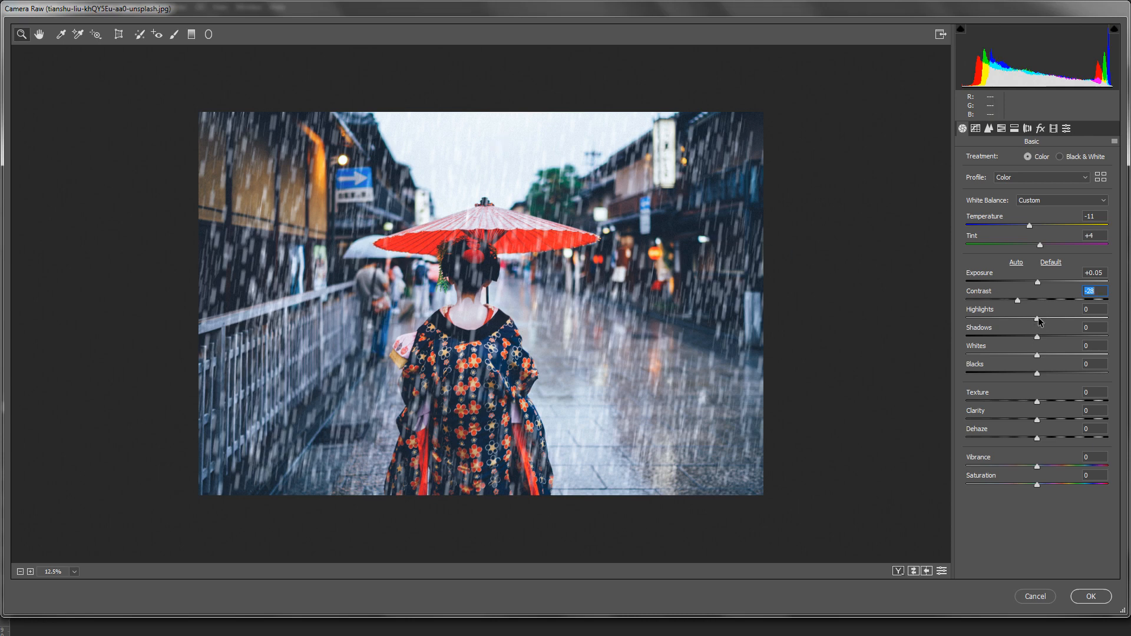
pyautogui.moveTo(1036, 319); pyautogui.dragTo(1031, 325)
pyautogui.moveTo(1038, 338); pyautogui.dragTo(1029, 342)
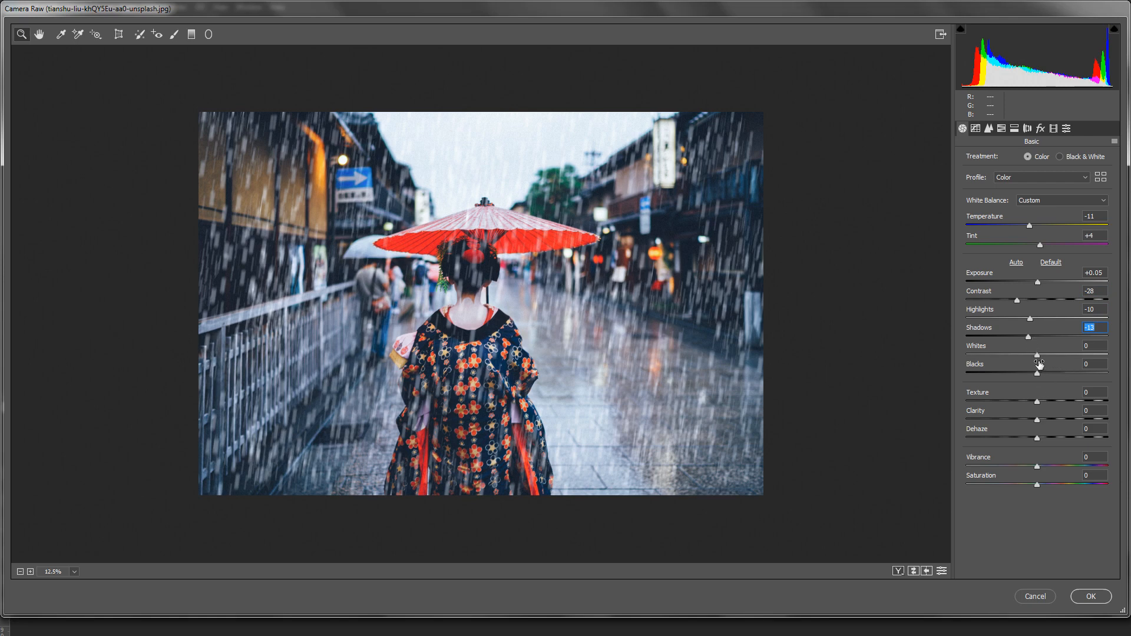
pyautogui.moveTo(1037, 355); pyautogui.dragTo(1031, 375)
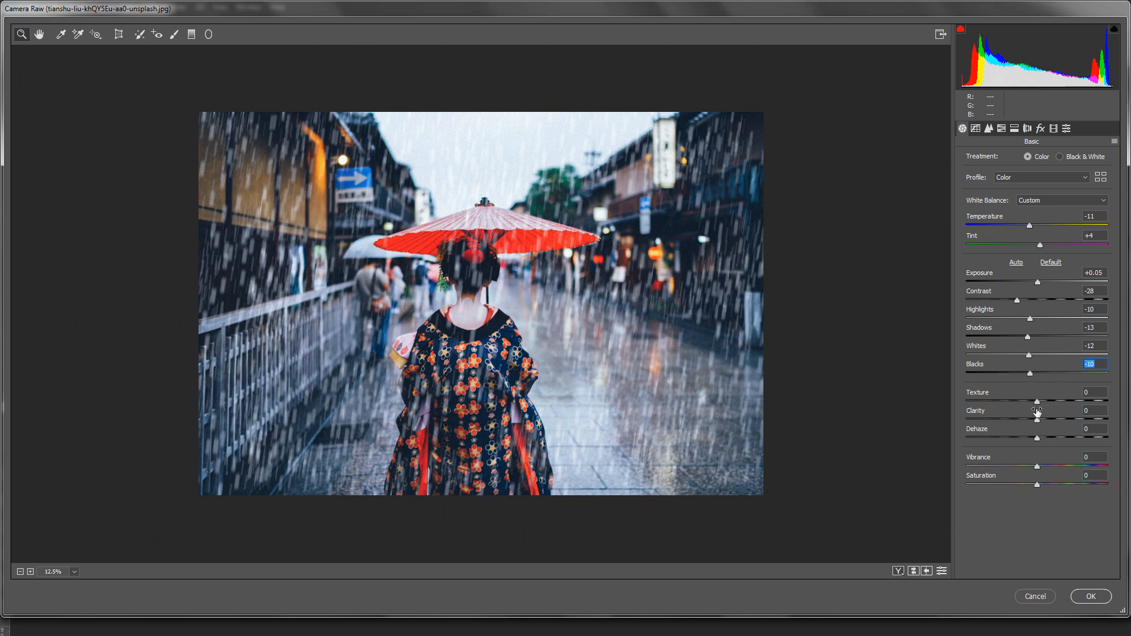
# Set texture -8, clarity +7, dehaze +5, vibrance +10 and saturation -10, and apply the Camera Raw filter to the merged layer
pyautogui.moveTo(1041, 407); pyautogui.dragTo(1032, 403)
pyautogui.moveTo(1037, 419); pyautogui.dragTo(1040, 437)
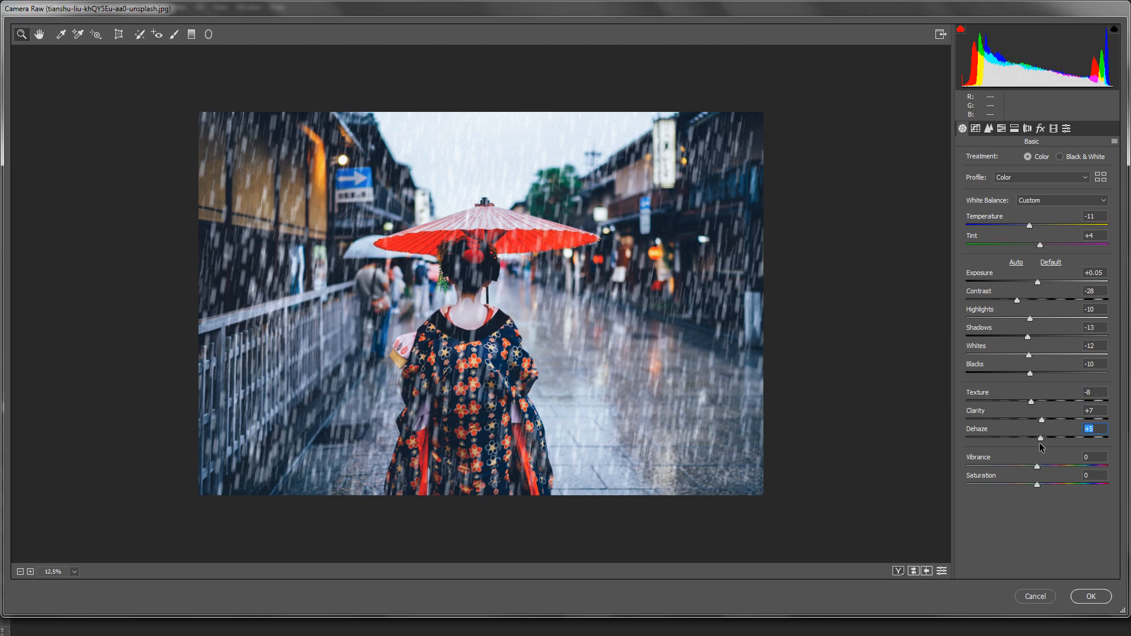
pyautogui.moveTo(1037, 468); pyautogui.dragTo(1031, 487)
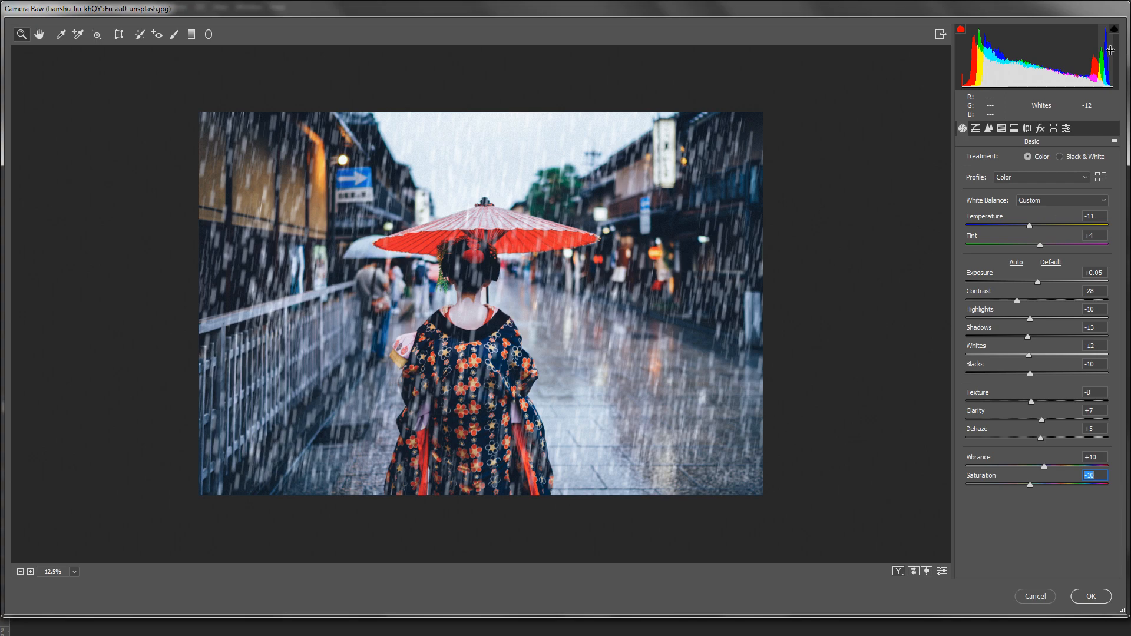
pyautogui.click(1090, 596)
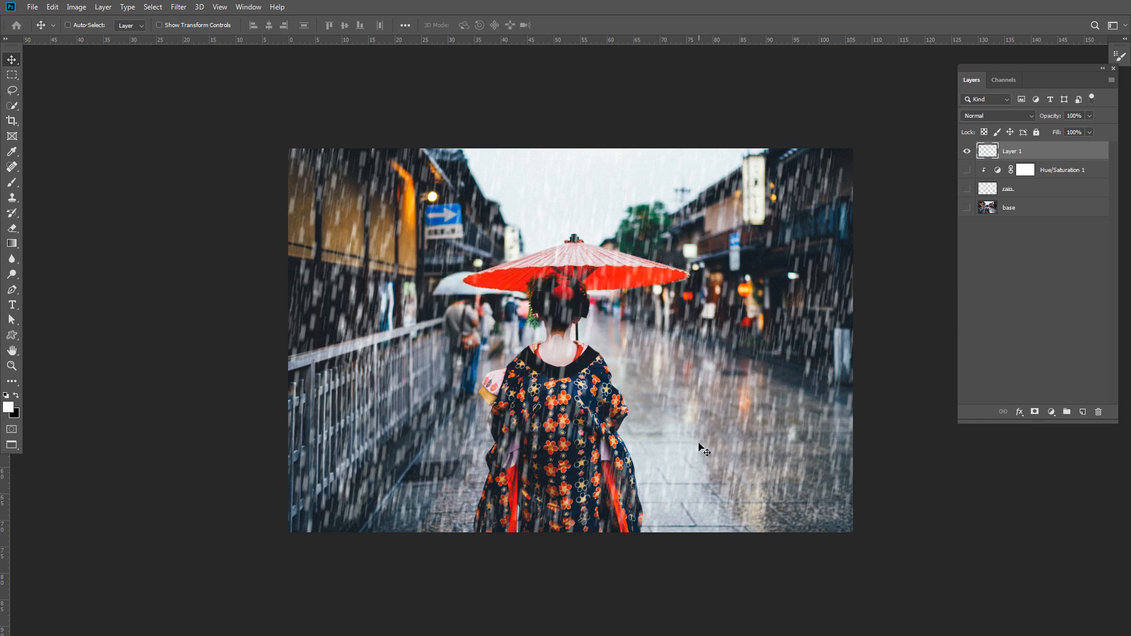
# Show the rain, Hue/Saturation and base layers again and toggle the graded top layer to compare before and after
pyautogui.click(994, 322)
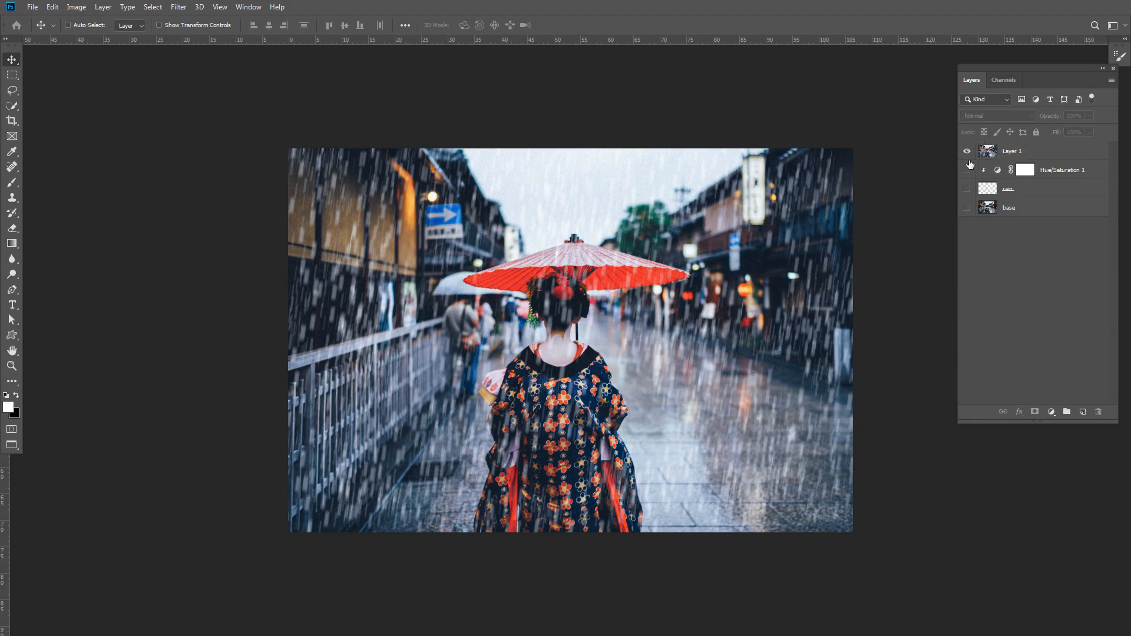
pyautogui.click(966, 188)
pyautogui.click(967, 170)
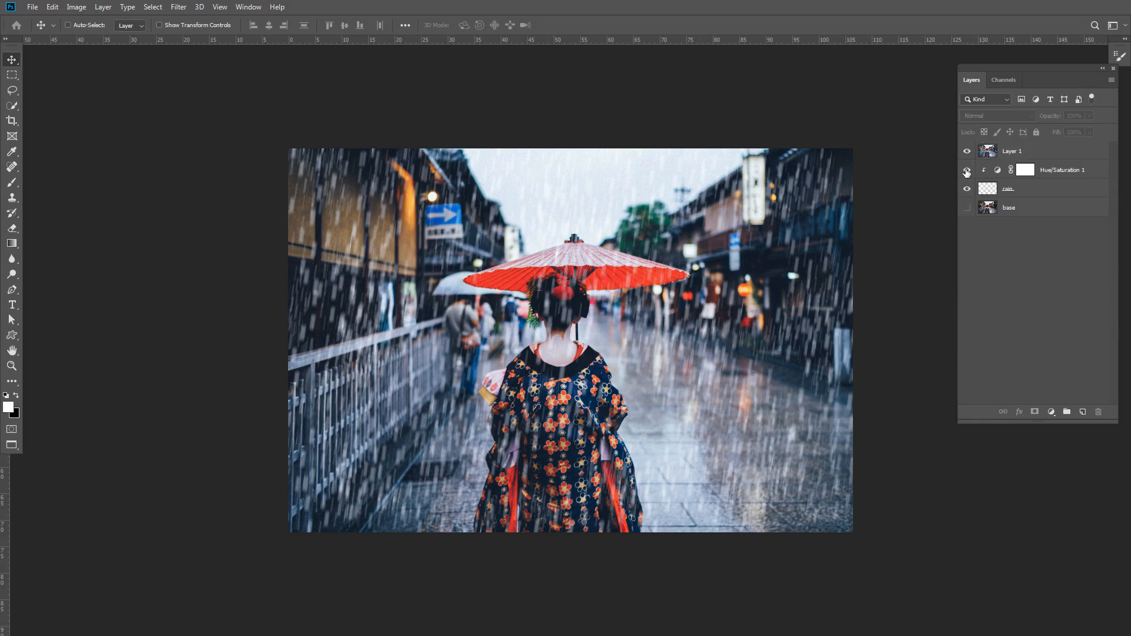
pyautogui.click(967, 207)
pyautogui.click(966, 151)
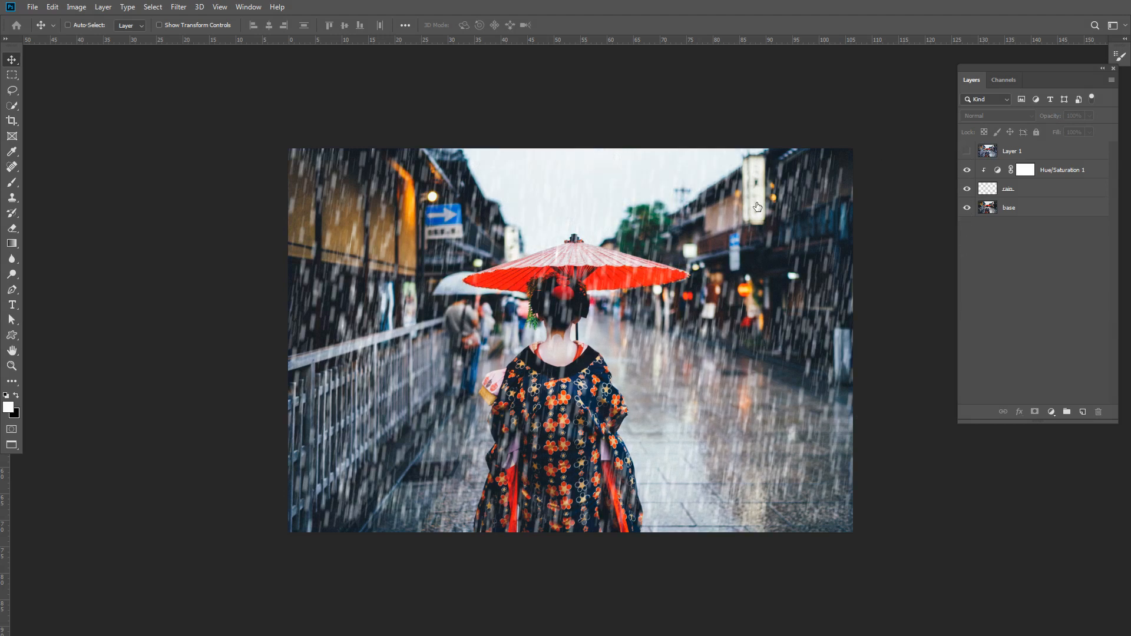
pyautogui.click(966, 154)
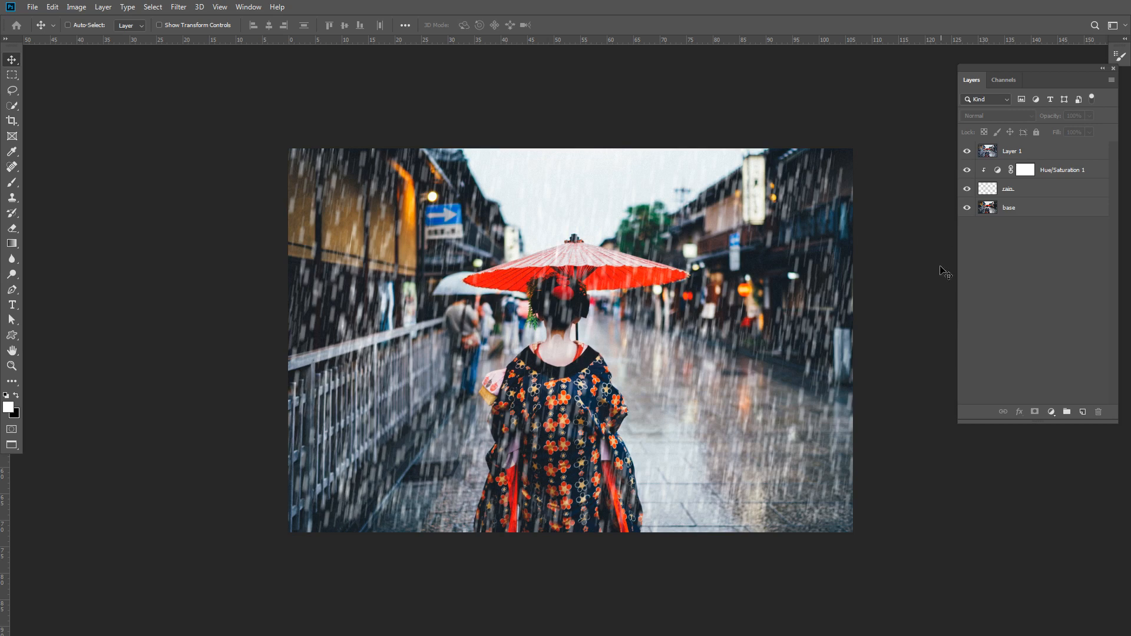